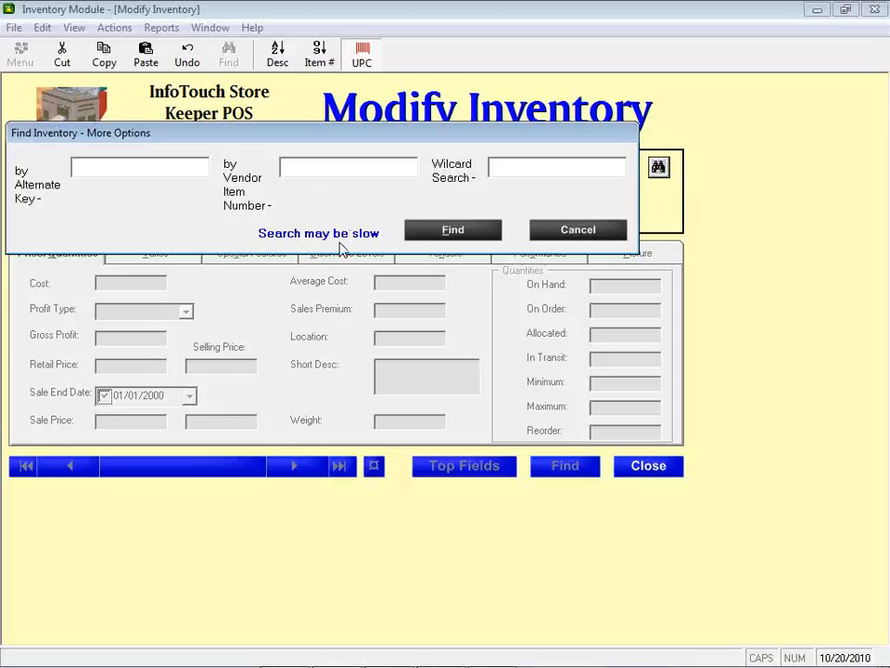
# Cancel the additional search options and browse the item list of the MISC department
pyautogui.click(576, 229)
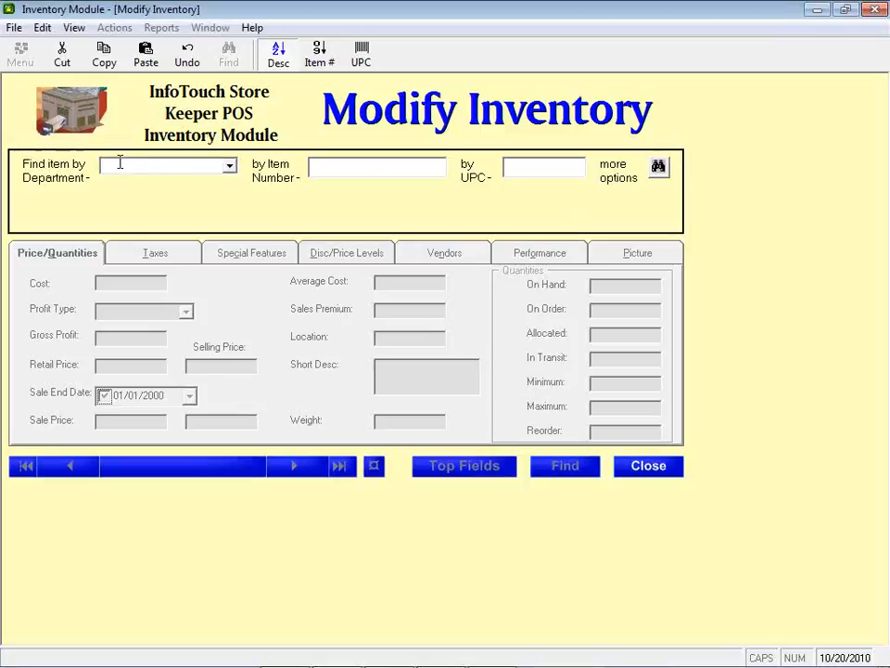
pyautogui.click(229, 167)
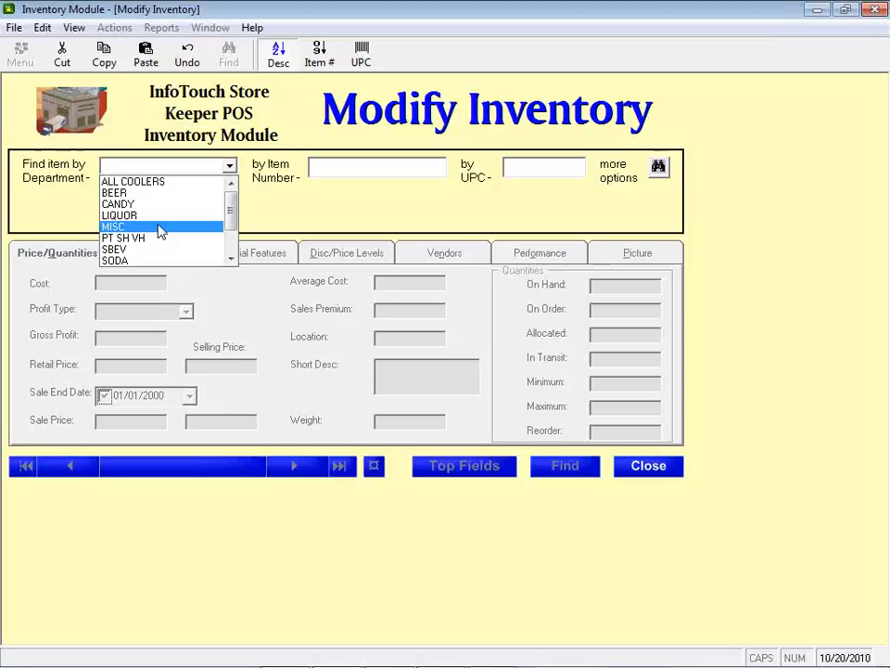
pyautogui.click(160, 231)
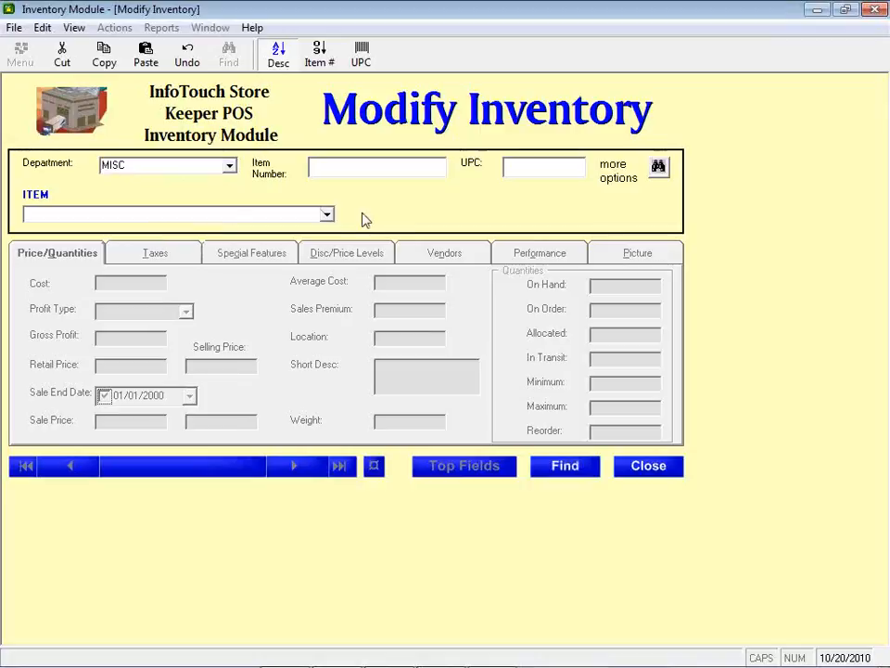
pyautogui.click(329, 215)
pyautogui.click(328, 216)
# Find the BEER department item of type DOM, brand BALLANTINE BOT 12oz, size CASE 4X6
pyautogui.click(228, 169)
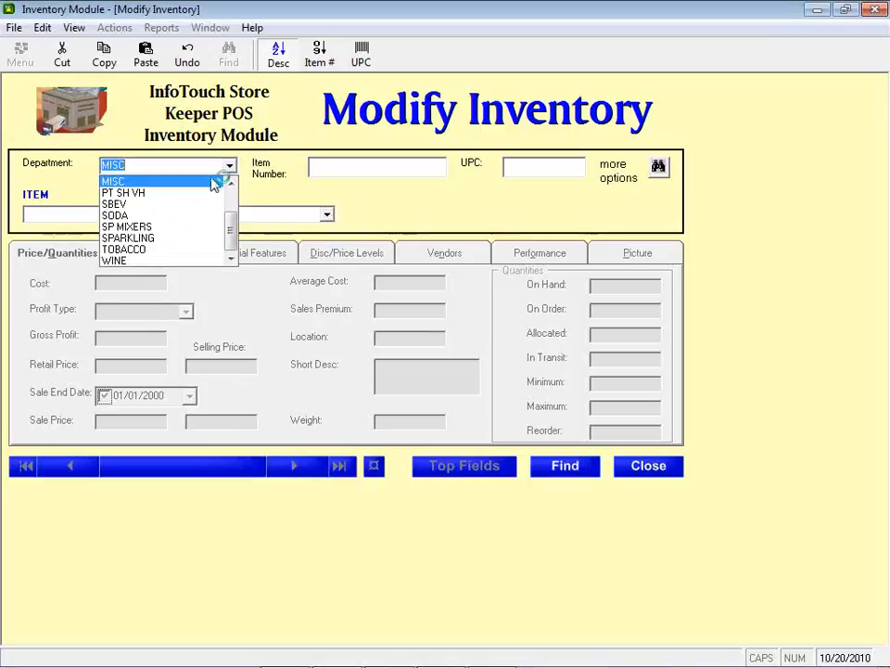
pyautogui.click(234, 198)
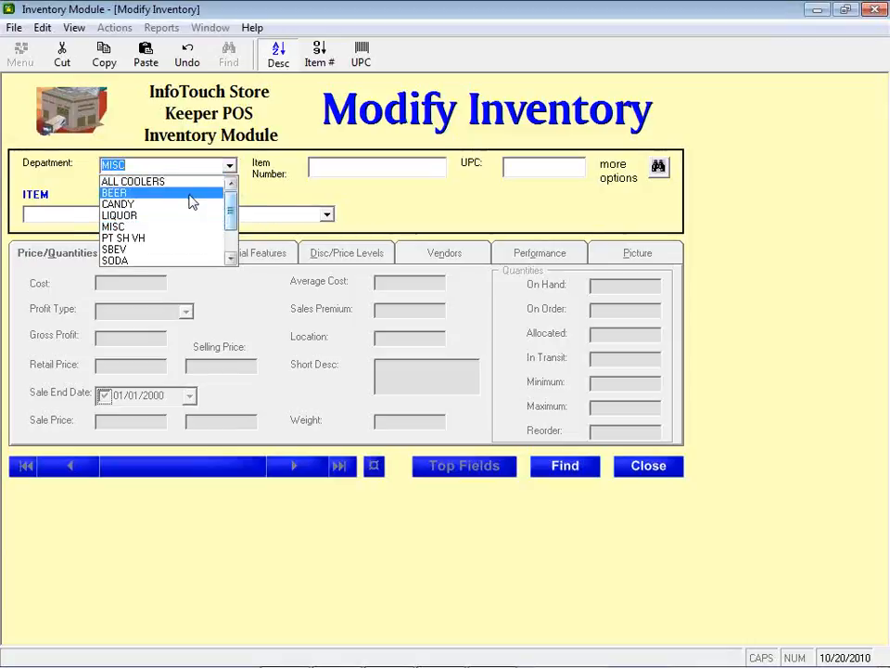
pyautogui.click(190, 193)
pyautogui.click(57, 216)
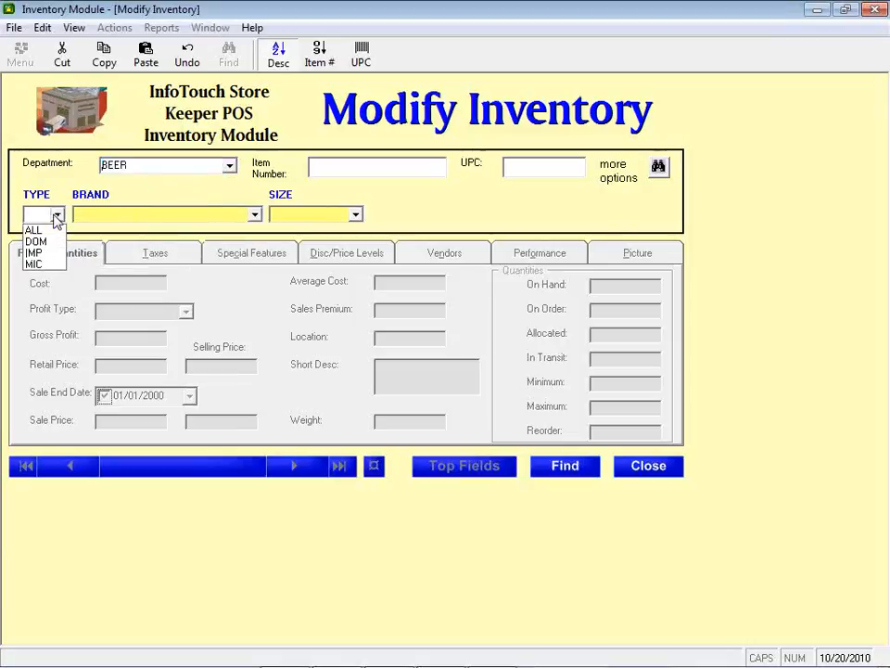
pyautogui.click(56, 216)
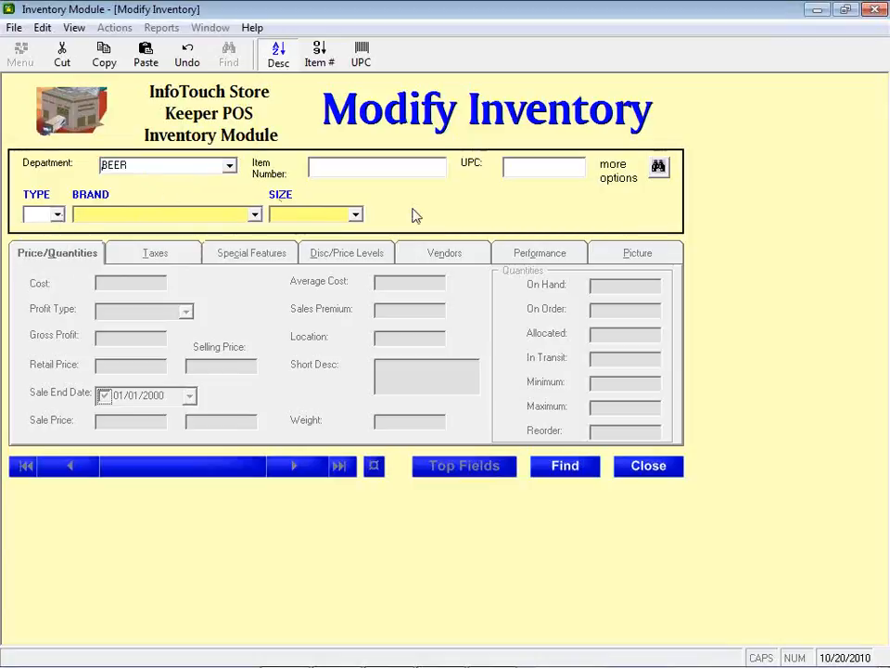
pyautogui.click(57, 215)
pyautogui.click(38, 242)
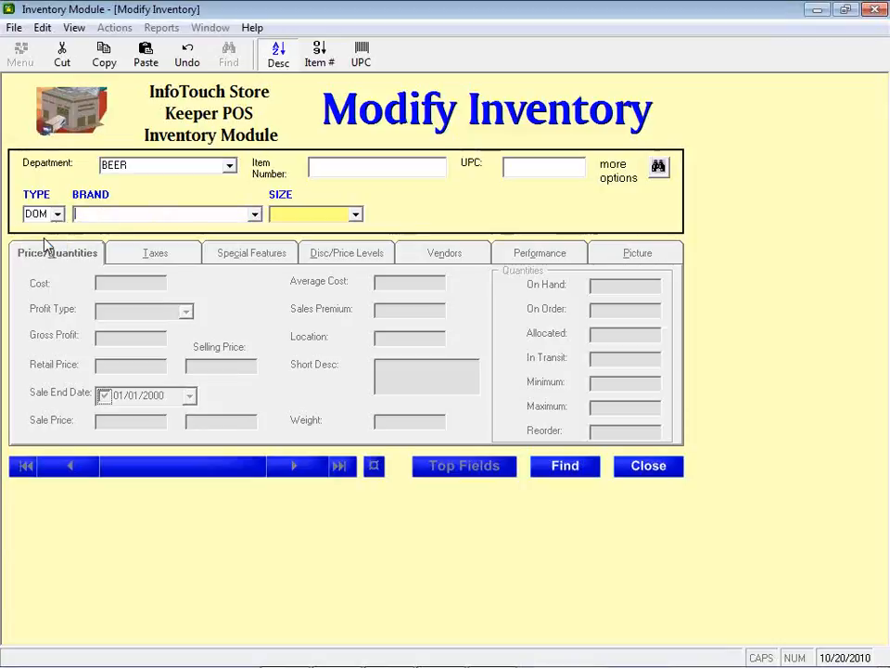
pyautogui.click(255, 216)
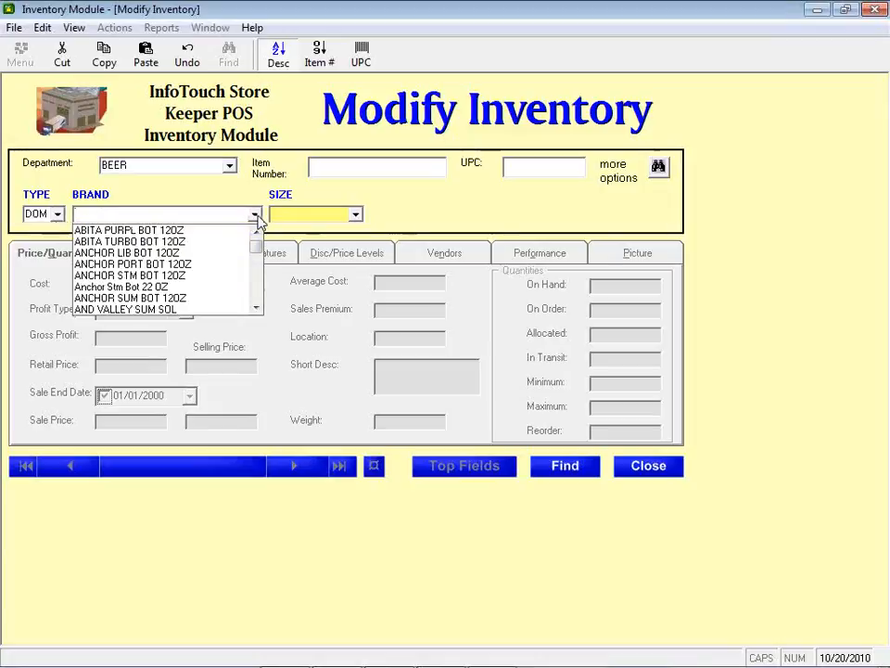
pyautogui.click(216, 265)
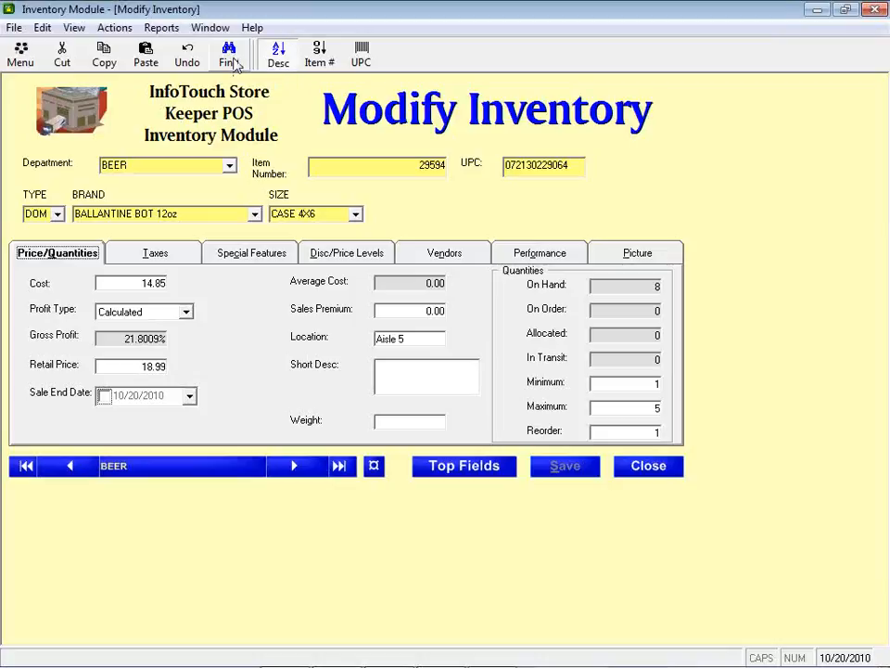
# Start a new inventory search and look up item number 173
pyautogui.click(232, 56)
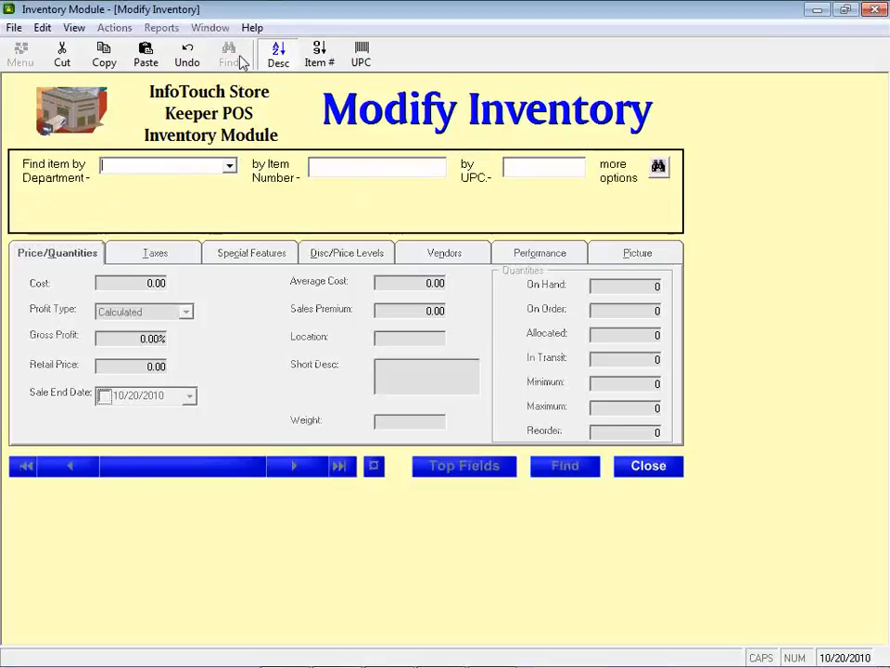
pyautogui.press('Tab')
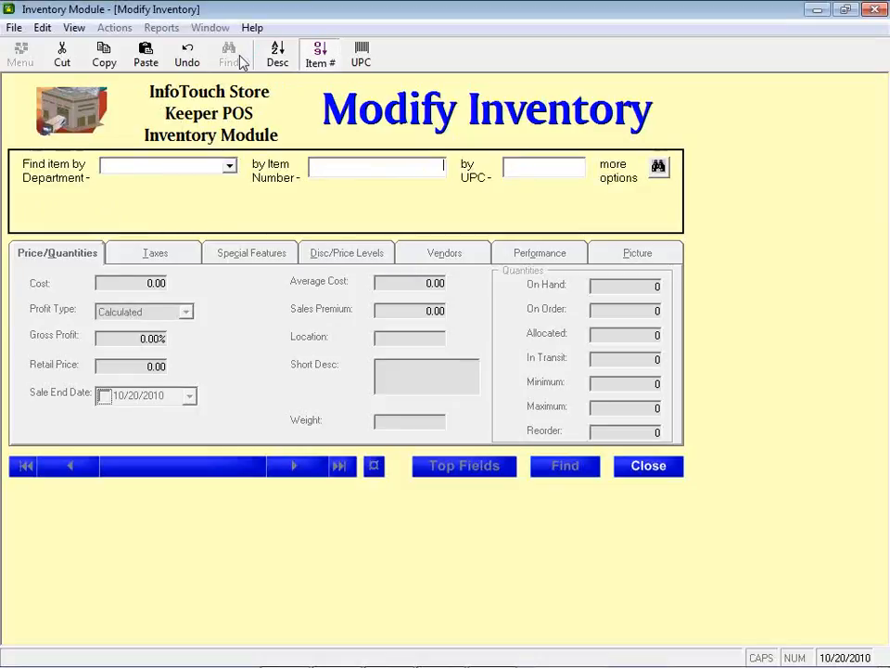
pyautogui.write('173')
pyautogui.press('Return')
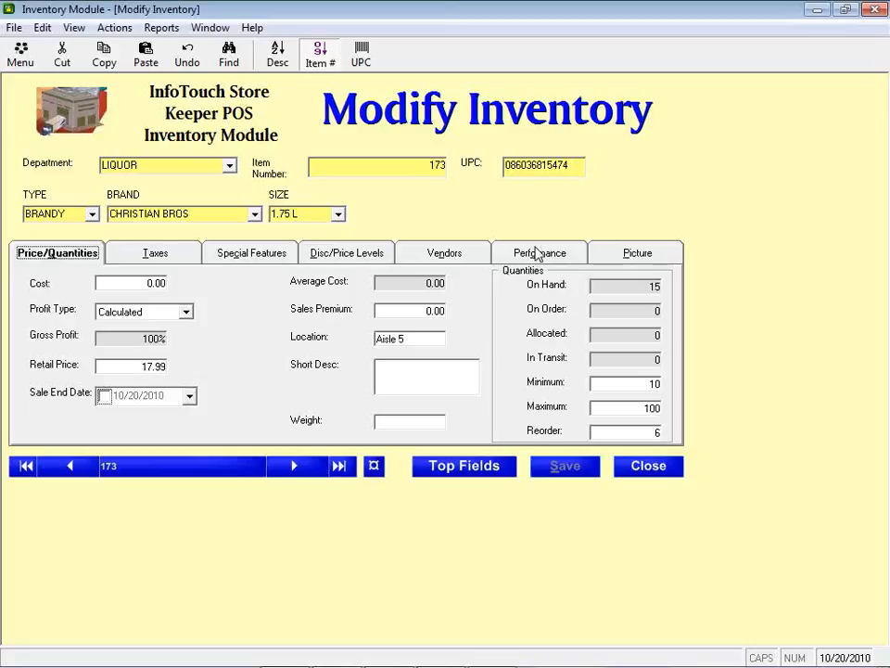
# Switch to the Setup Module, examine the BEER department's choices for decimal digits in price, and return to the inventory item
pyautogui.click(130, 285)
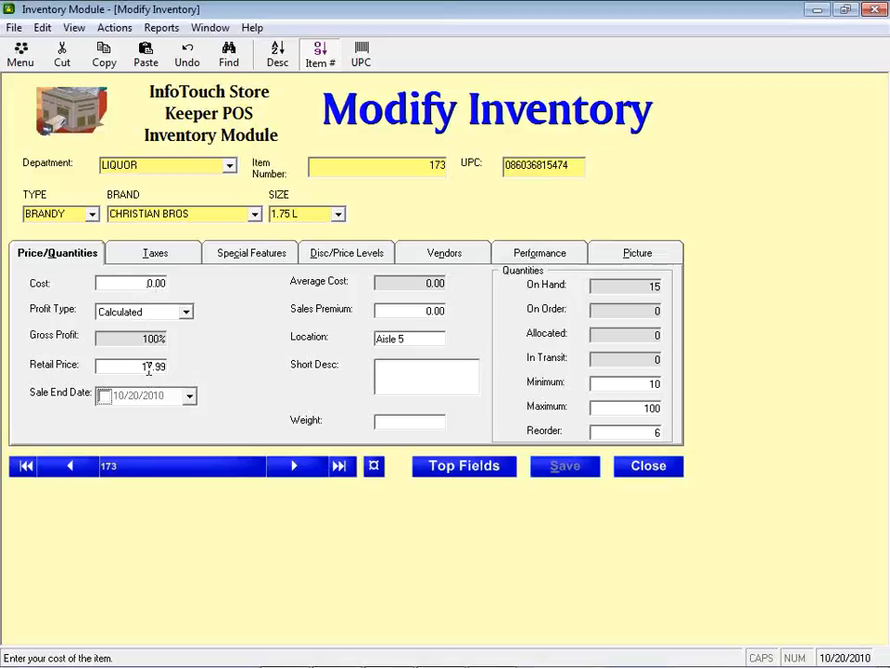
pyautogui.hotkey('alt', 'Tab')
pyautogui.hotkey('alt', 'Tab')
pyautogui.hotkey('alt', 'Tab')
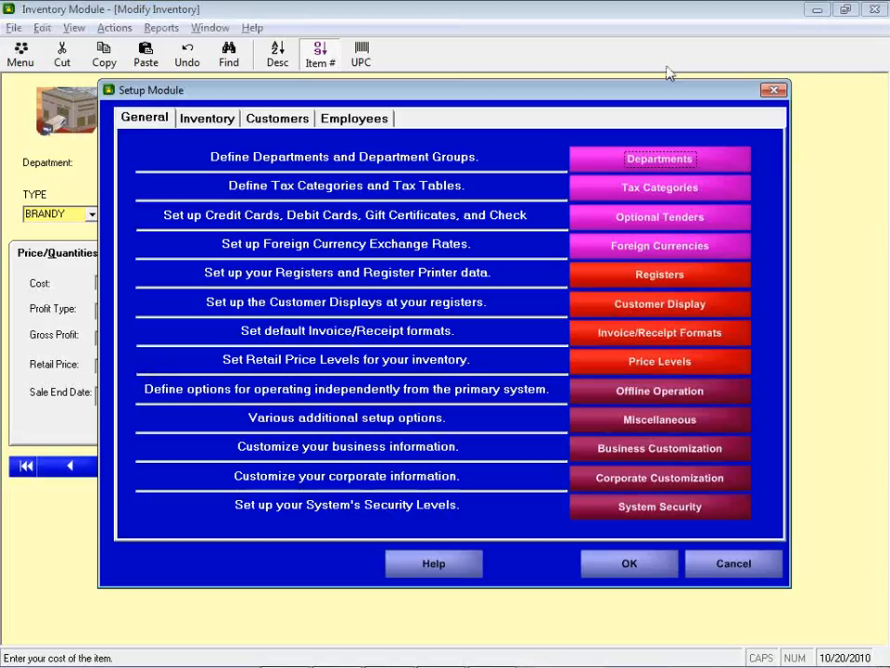
pyautogui.click(665, 172)
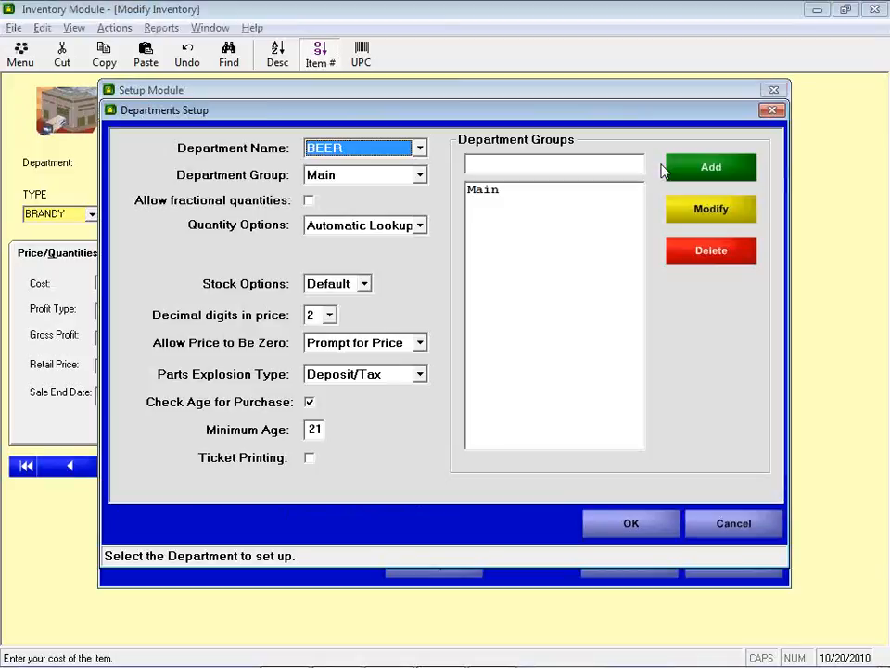
pyautogui.click(330, 316)
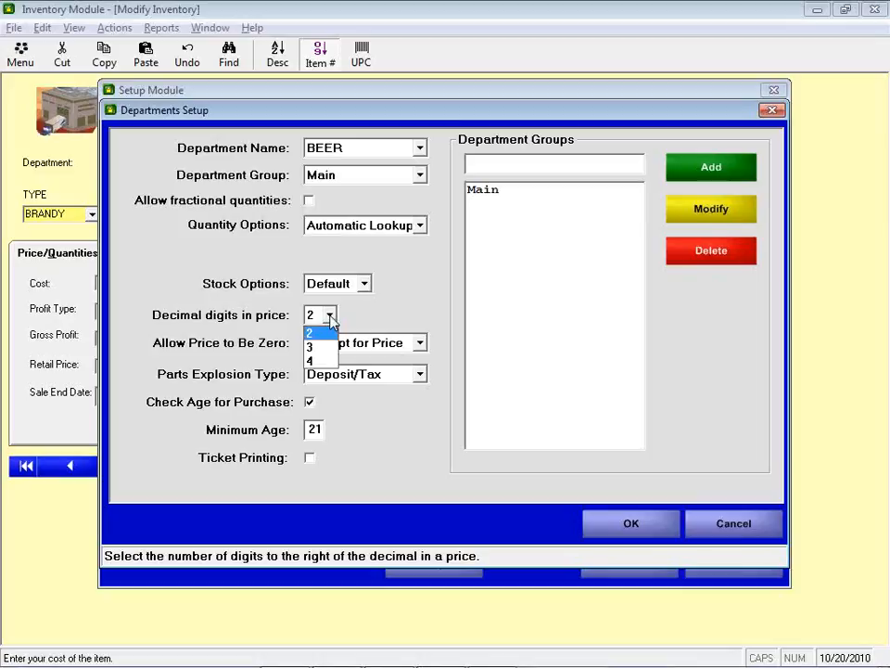
pyautogui.click(331, 320)
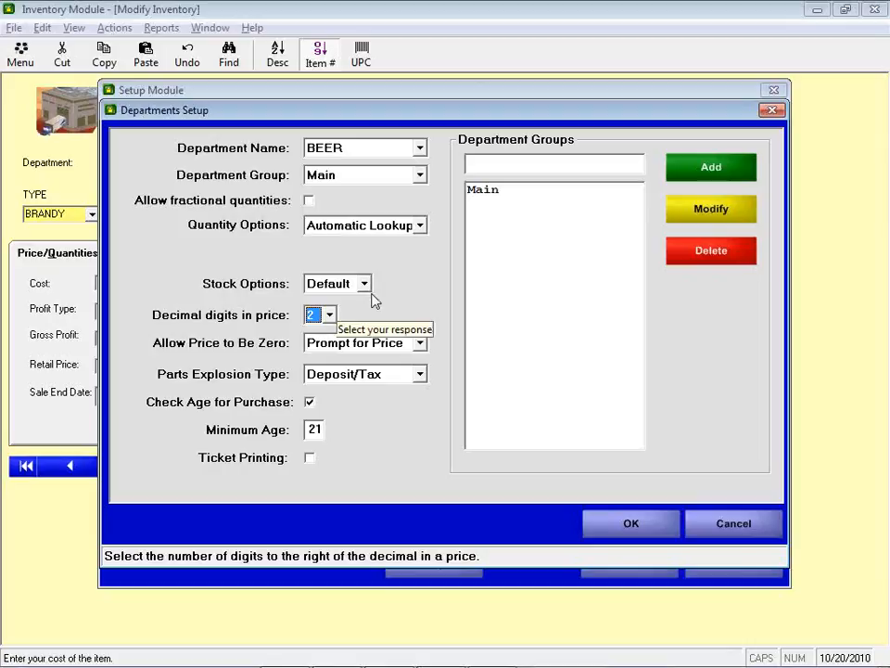
pyautogui.press('Escape')
pyautogui.press('Escape')
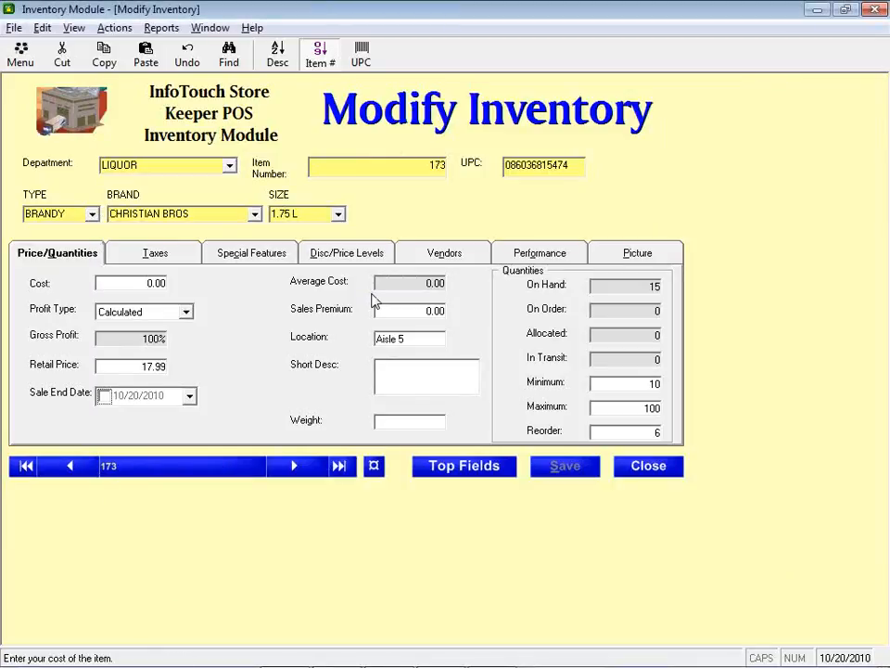
# Set the item's cost to 10.00 and its profit type to Fixed Percentage with a 40% gross profit
pyautogui.write('10')
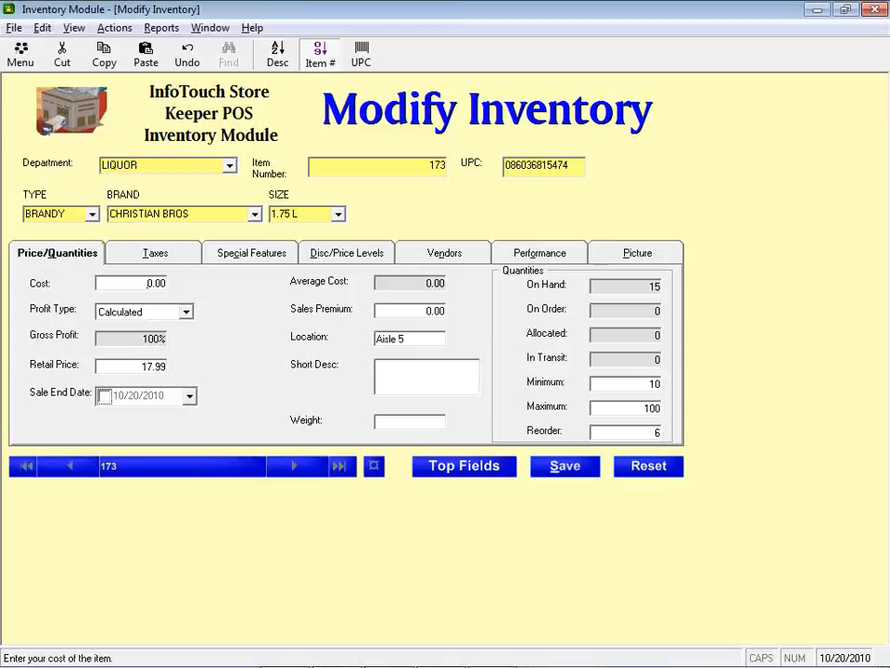
pyautogui.press('Tab')
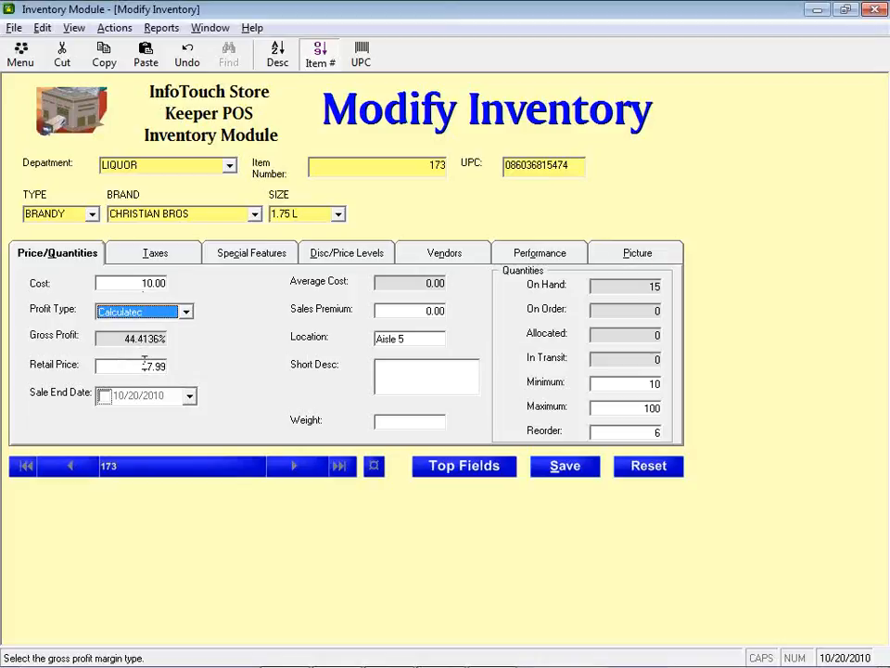
pyautogui.click(187, 314)
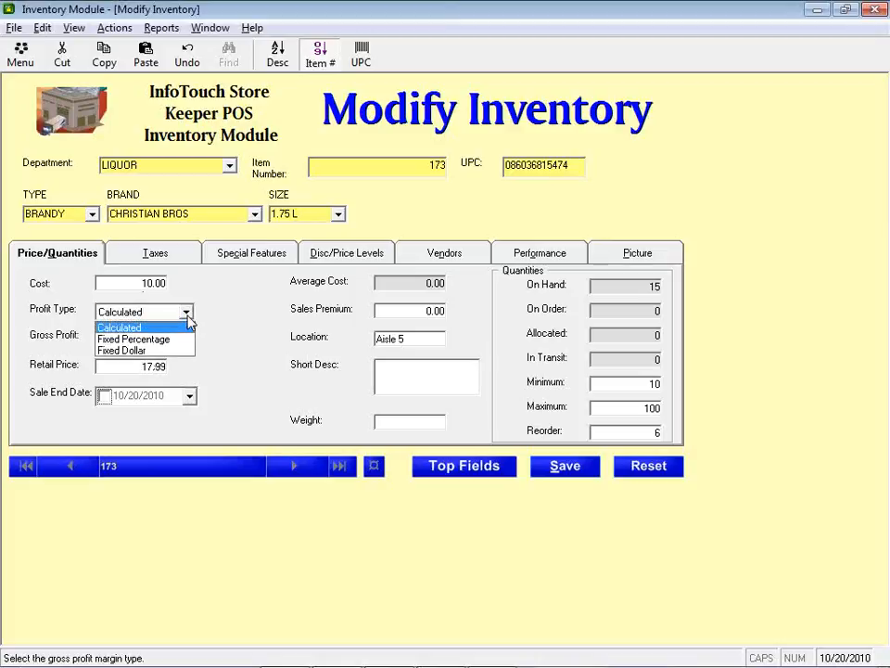
pyautogui.click(163, 341)
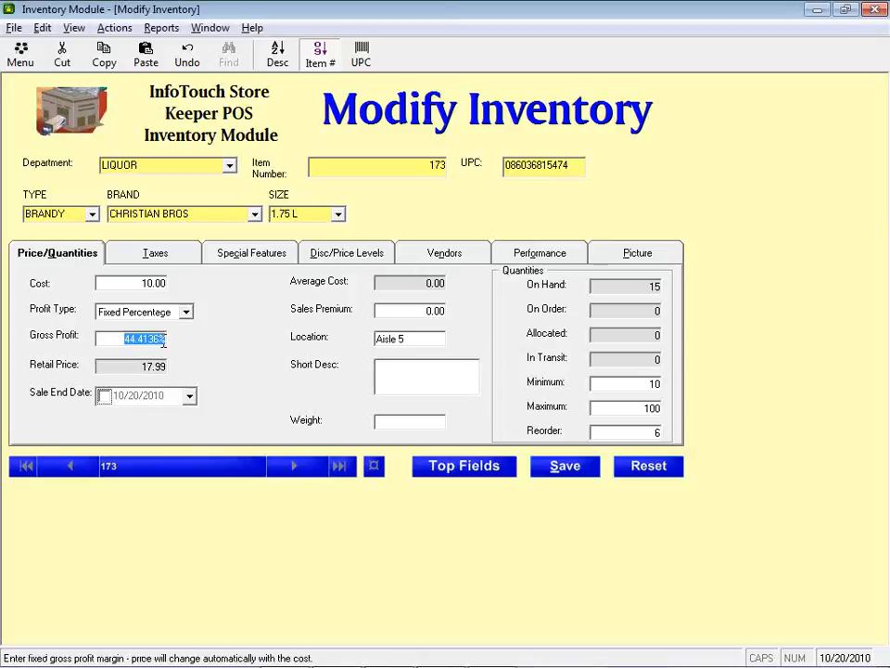
pyautogui.write('40')
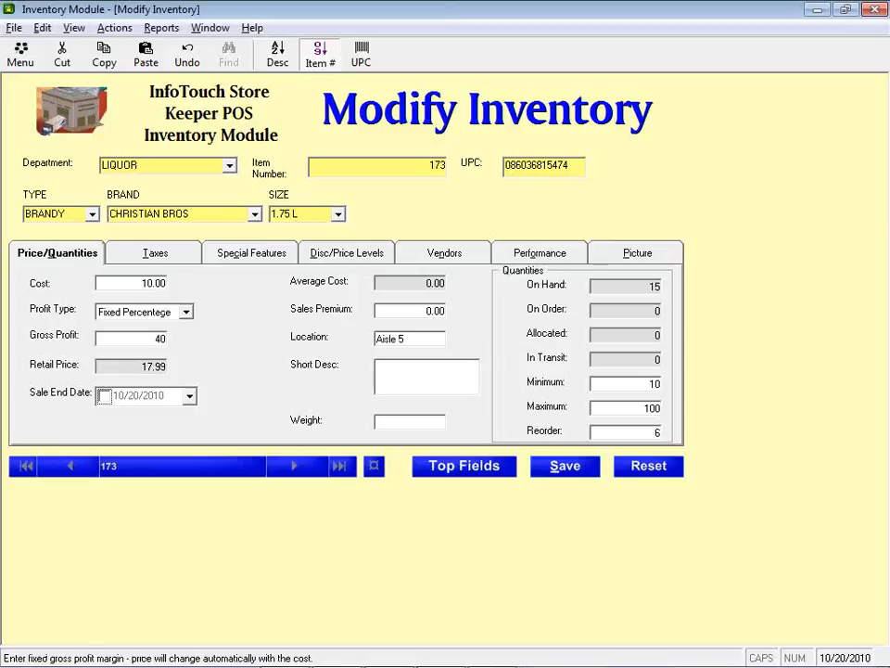
pyautogui.press('Tab')
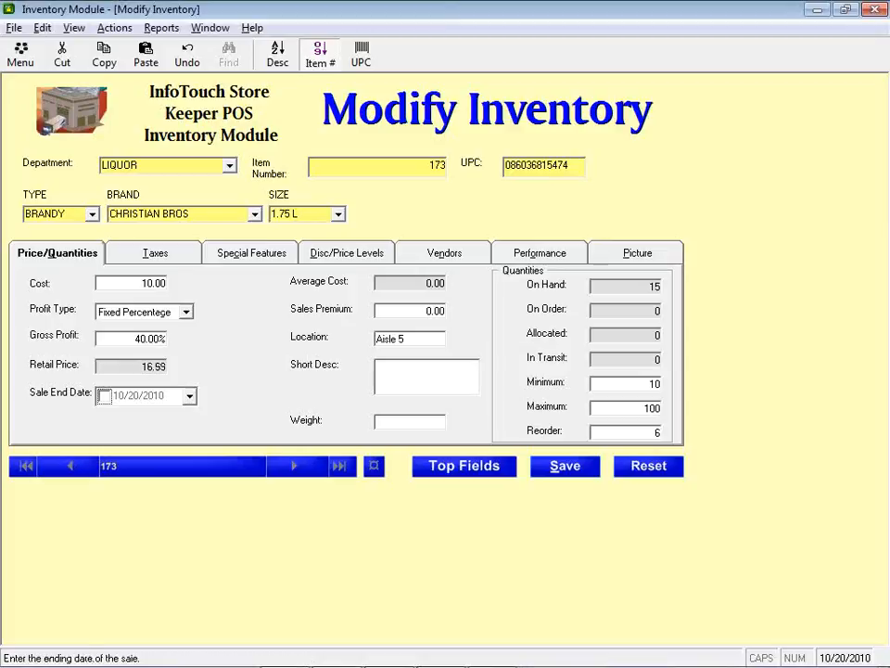
# Set the item's cost to 99.00
pyautogui.click(146, 283)
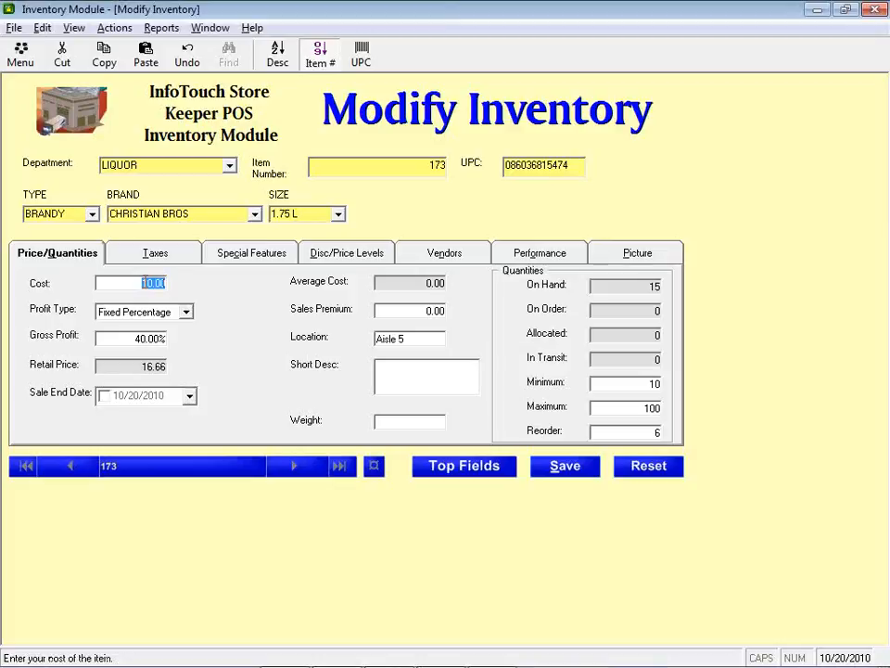
pyautogui.write('99')
pyautogui.press('Tab')
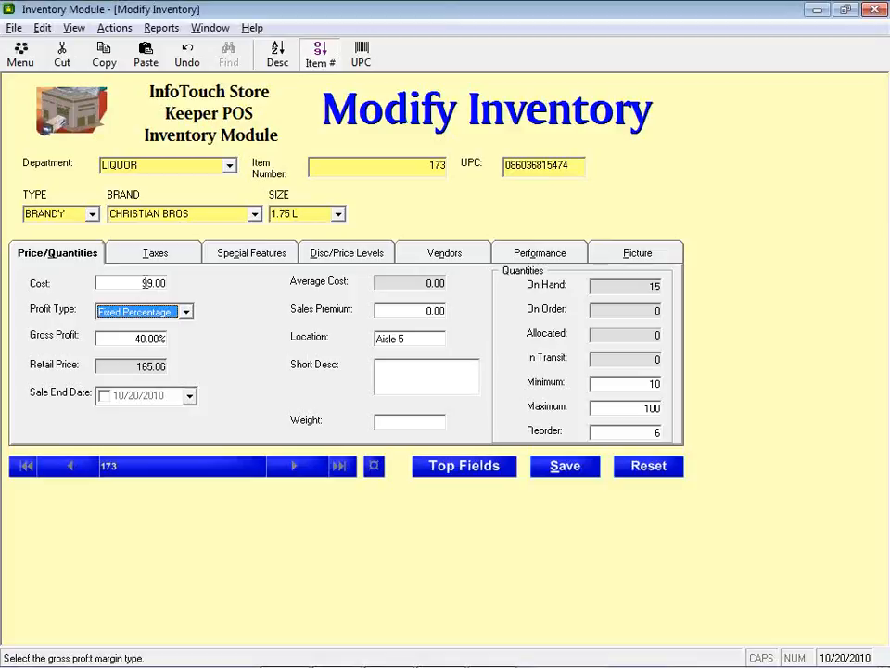
# Set the item's cost to 9.00 and switch its profit type to Fixed Dollar
pyautogui.click(146, 283)
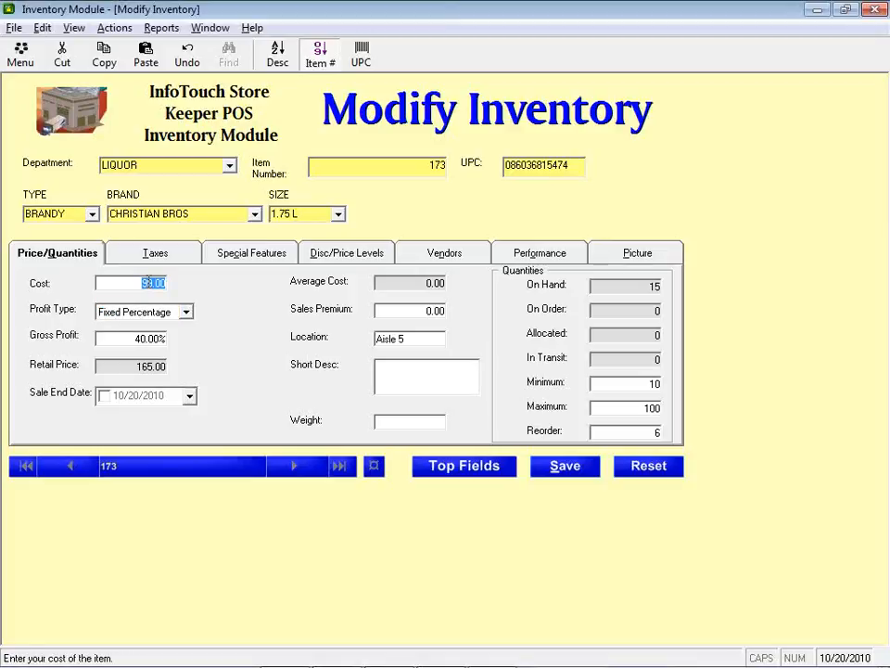
pyautogui.write('8')
pyautogui.press('Tab')
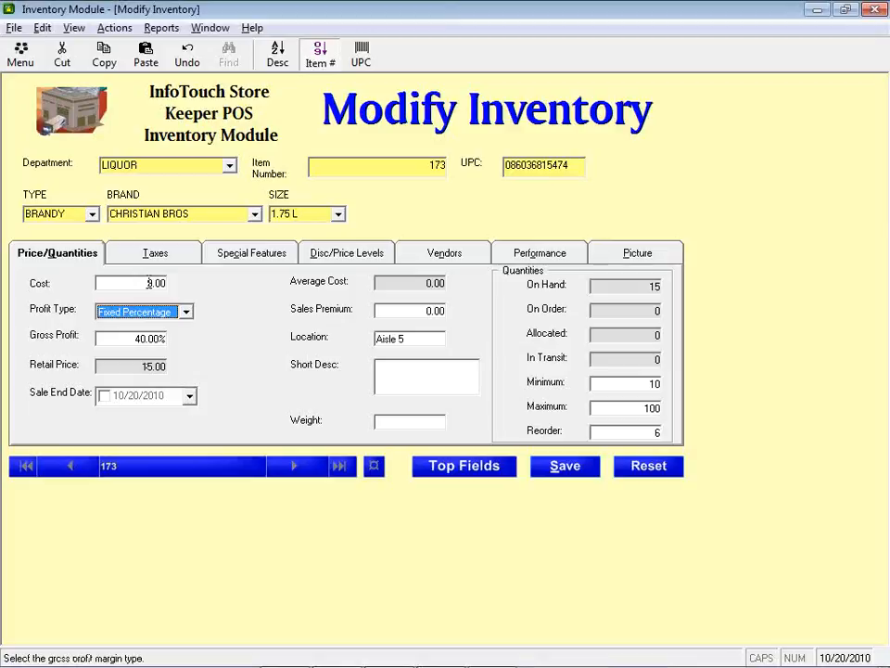
pyautogui.press('Down')
pyautogui.press('Tab')
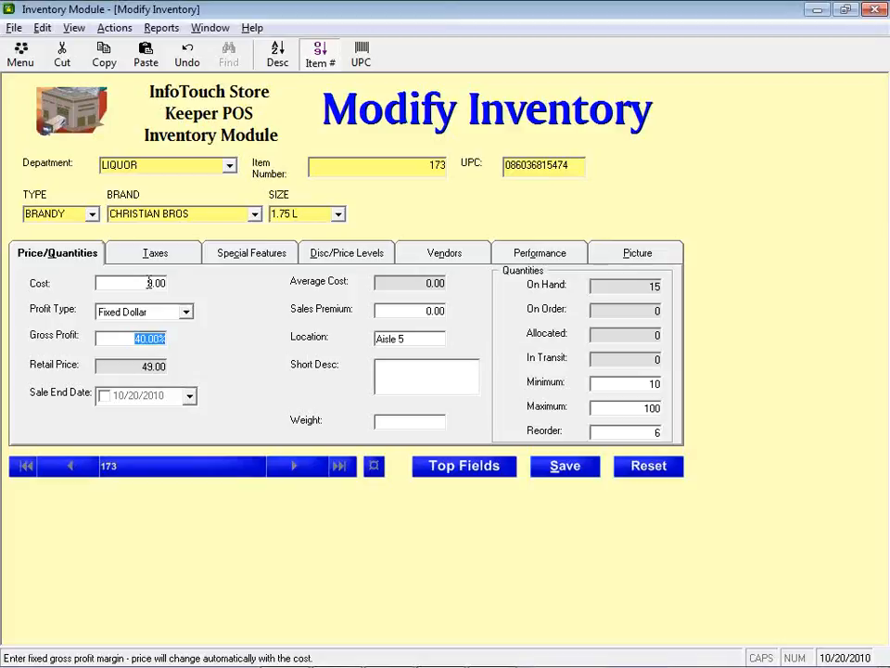
# Set the profit type to Calculated and the retail price to 17.99
pyautogui.click(186, 312)
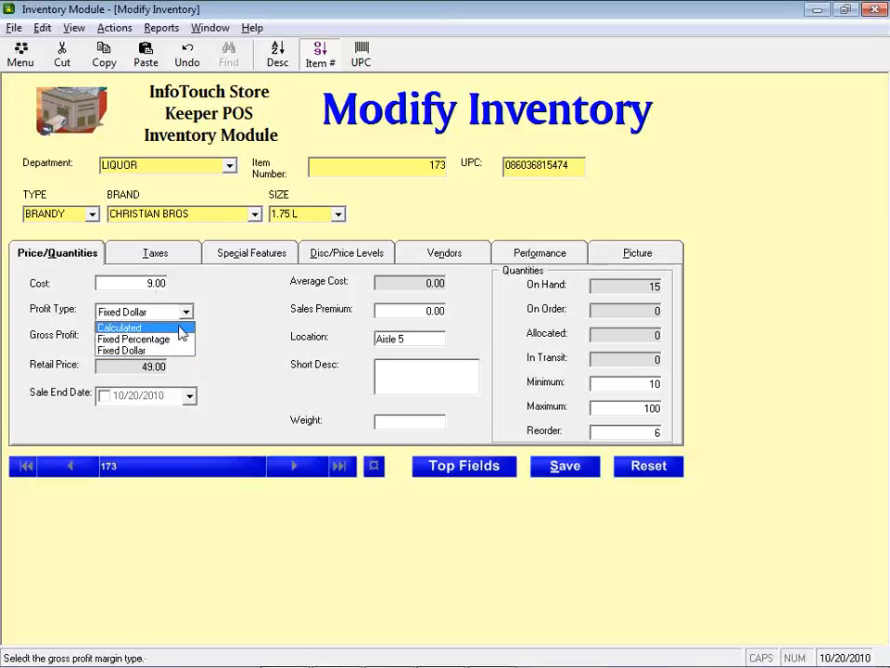
pyautogui.click(179, 327)
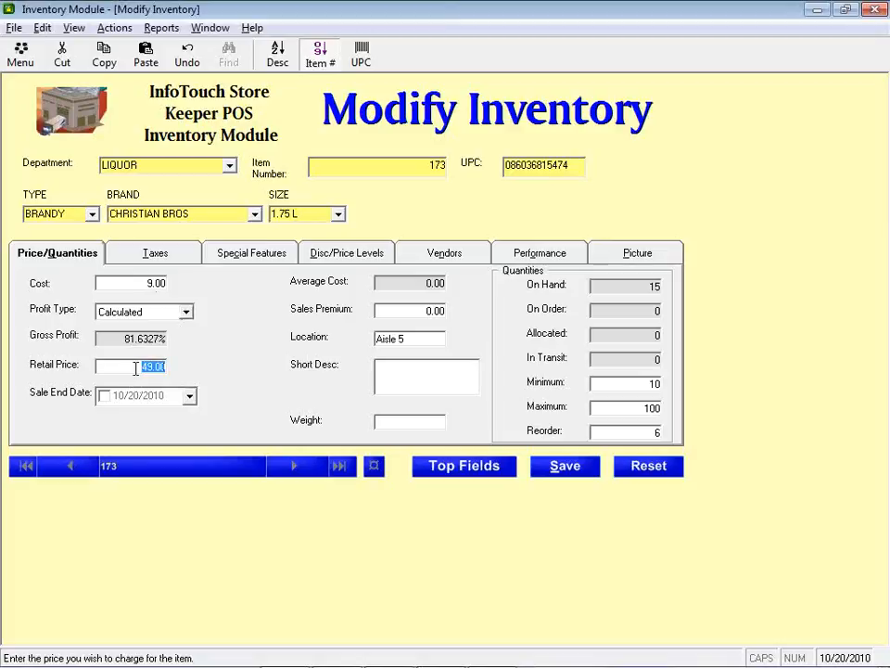
pyautogui.write('17.89')
pyautogui.press('Tab')
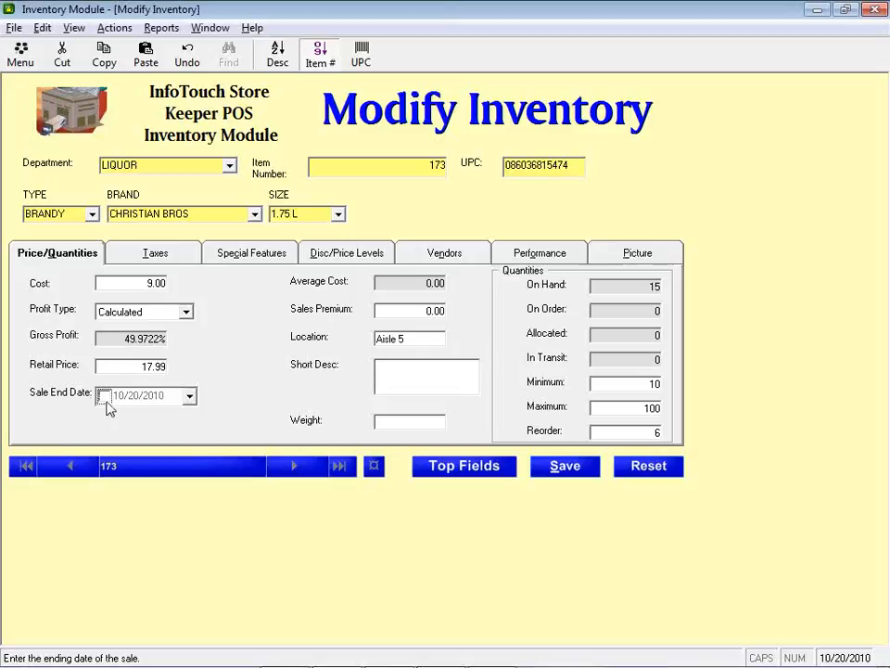
# Enable a sale for the item with a sale price of 15.99 and a sale end date of 10/23/2010
pyautogui.click(105, 398)
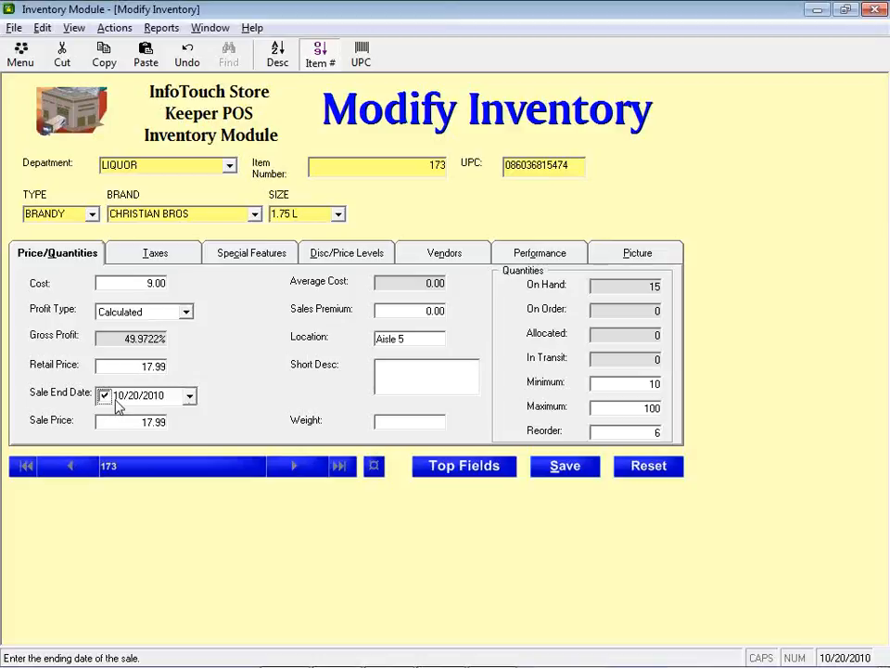
pyautogui.click(146, 421)
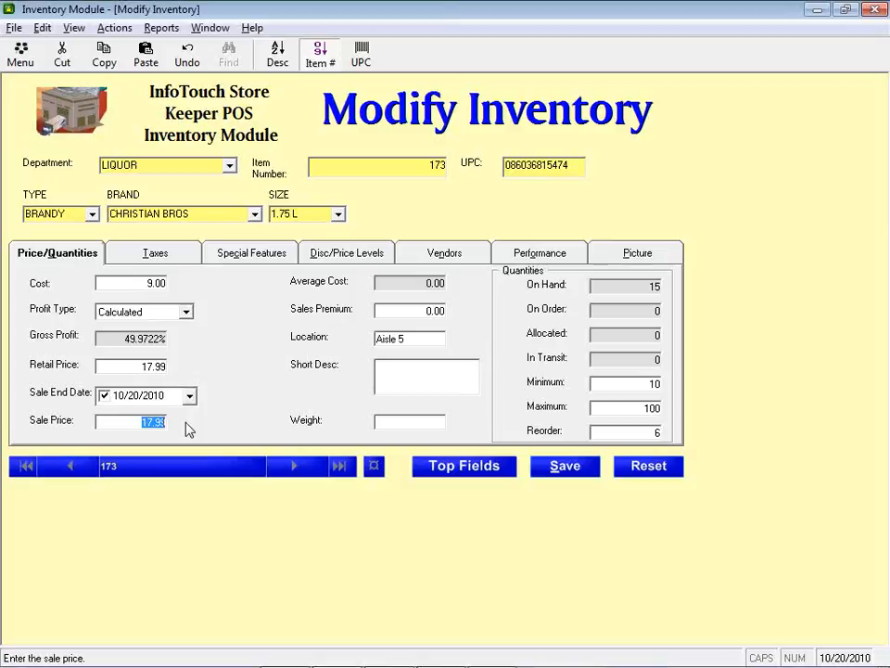
pyautogui.write('15.99')
pyautogui.click(189, 395)
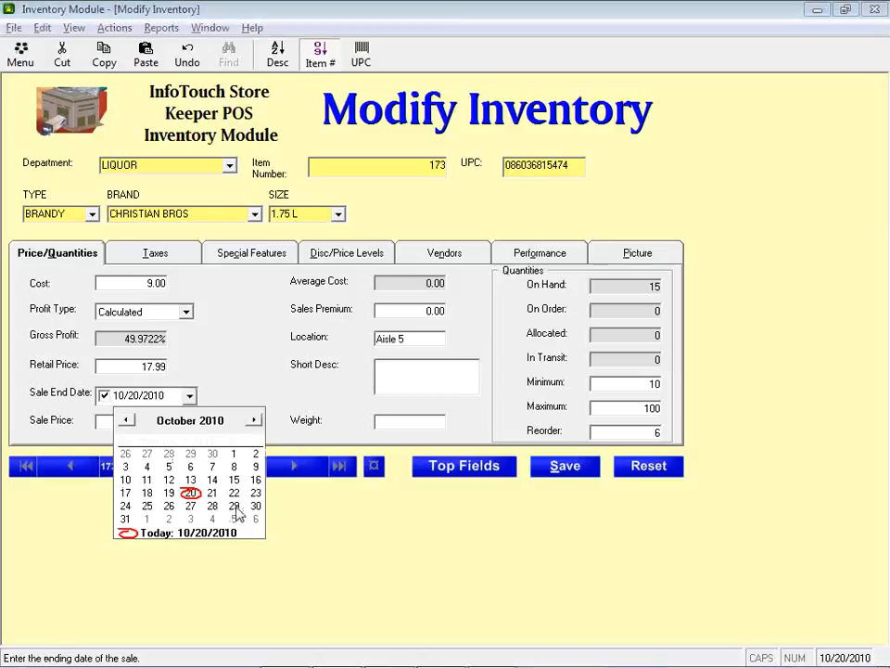
pyautogui.click(256, 493)
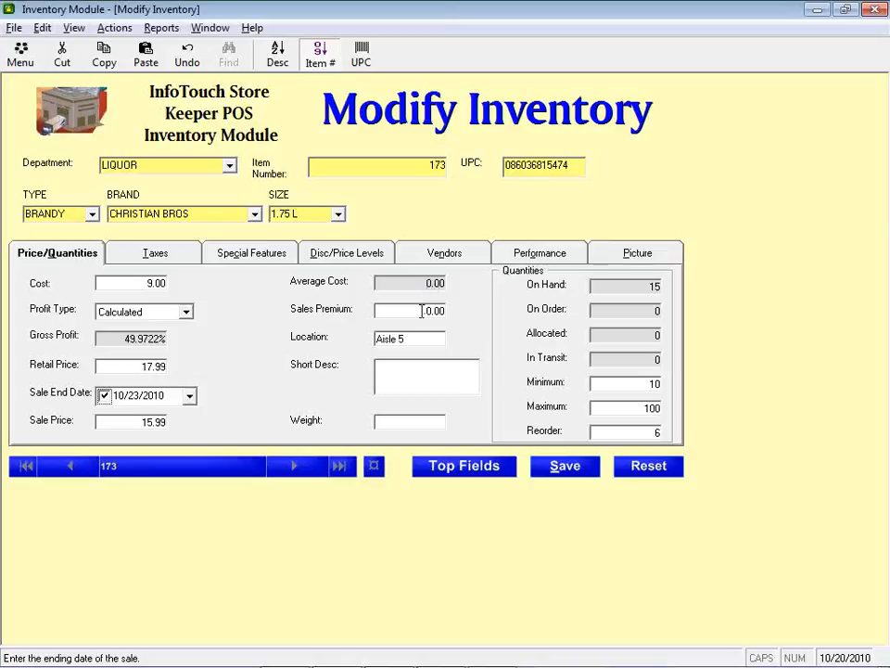
# Set the item's sales premium to 1.00 and its short description to "Christian 1.75L"
pyautogui.click(422, 310)
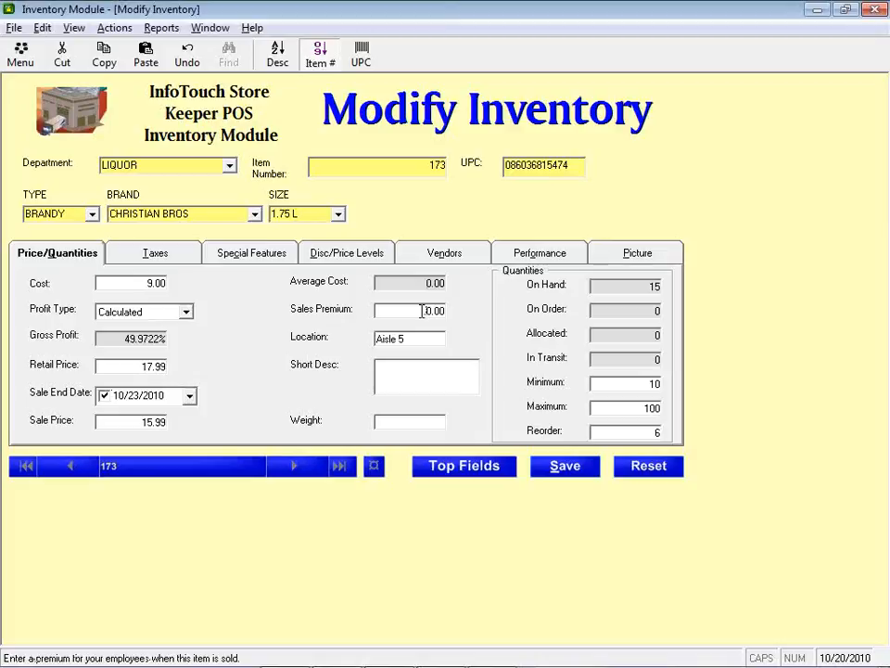
pyautogui.write('1')
pyautogui.press('Tab')
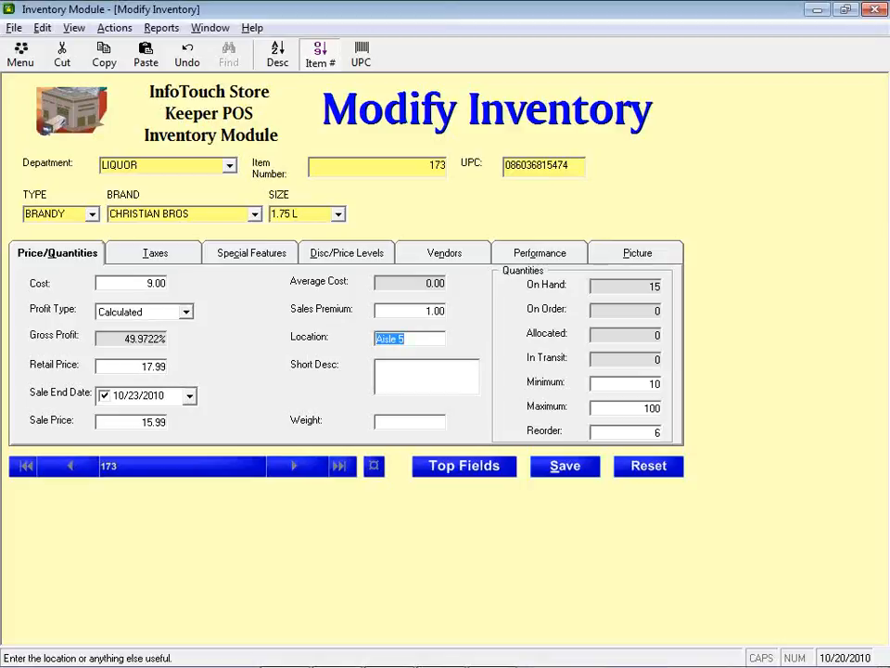
pyautogui.press('Tab')
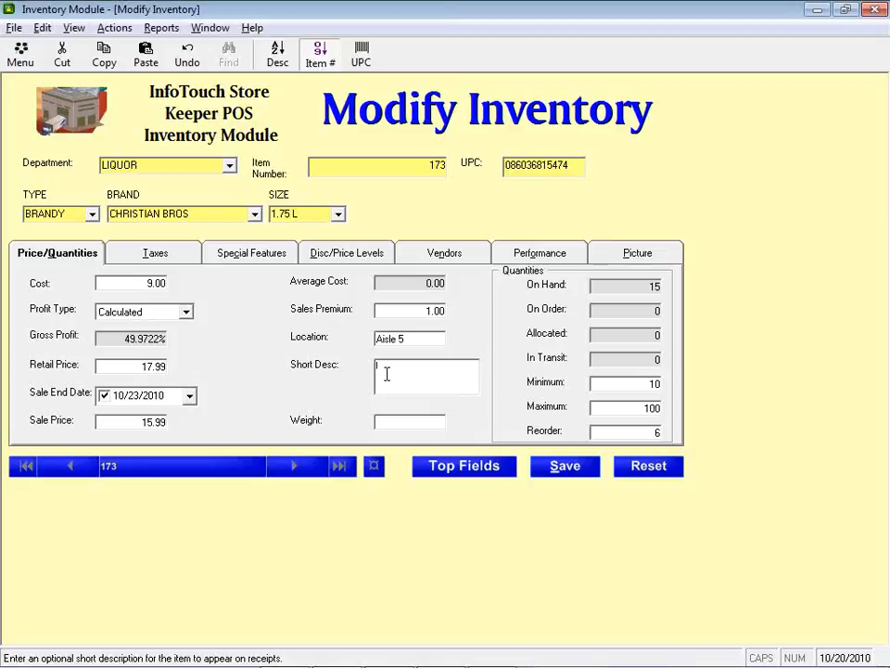
pyautogui.write('Christian 1.75L')
pyautogui.press('Tab')
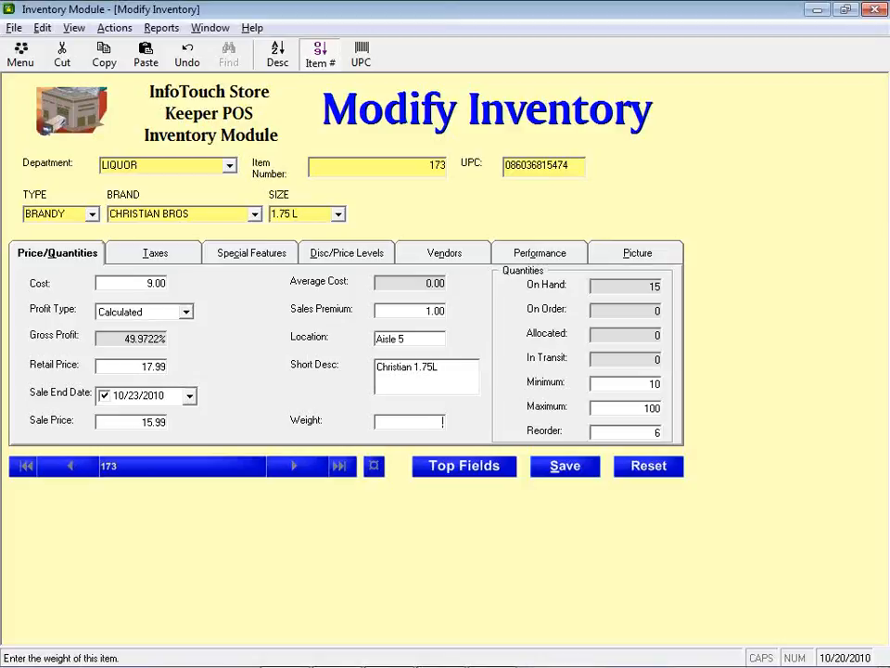
# Switch to the Setup Module and try Spread PO Freight Cost by quantity and by weight in the Miscellaneous 2 options
pyautogui.hotkey('alt', 'Tab')
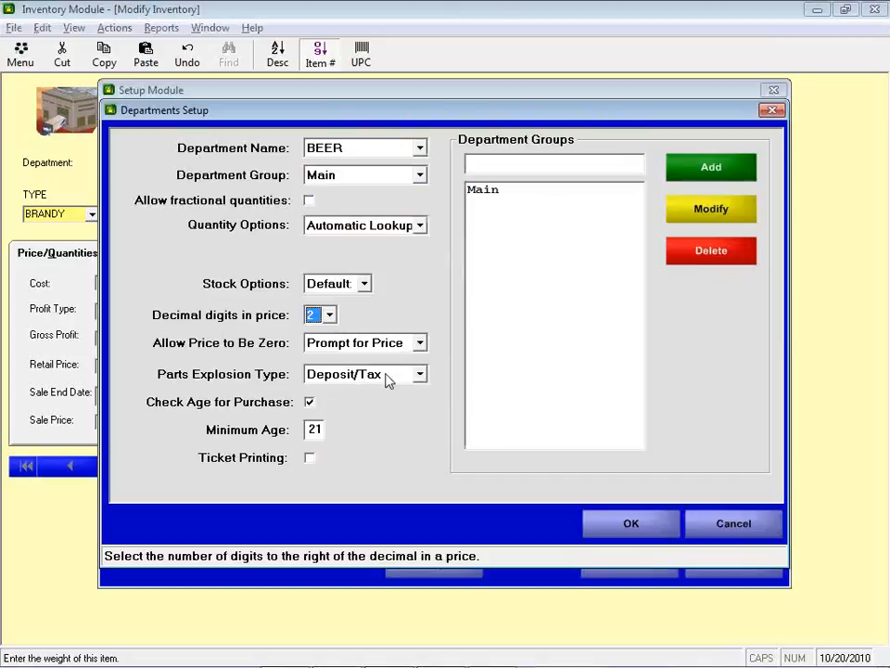
pyautogui.click(731, 525)
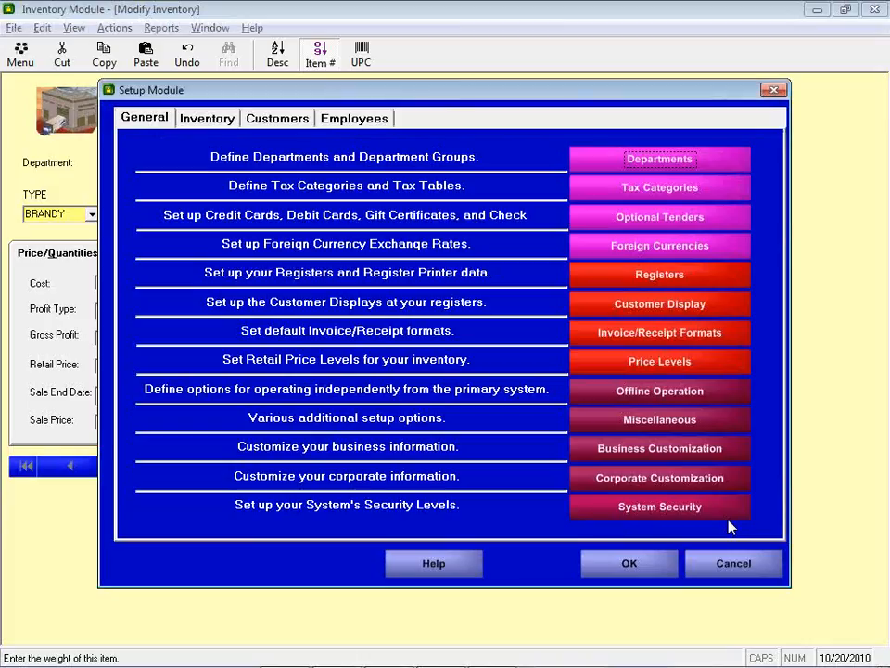
pyautogui.click(605, 432)
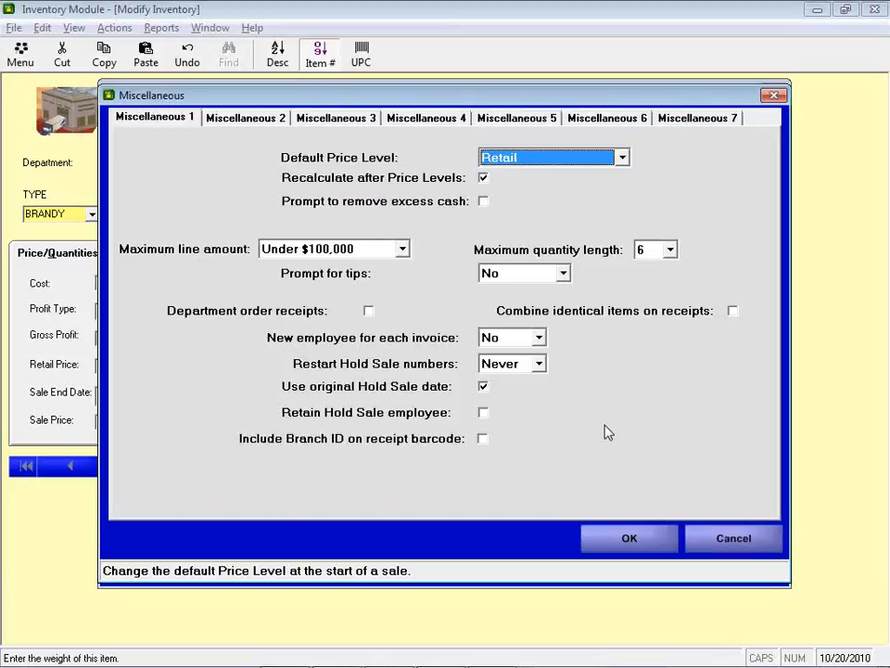
pyautogui.click(216, 119)
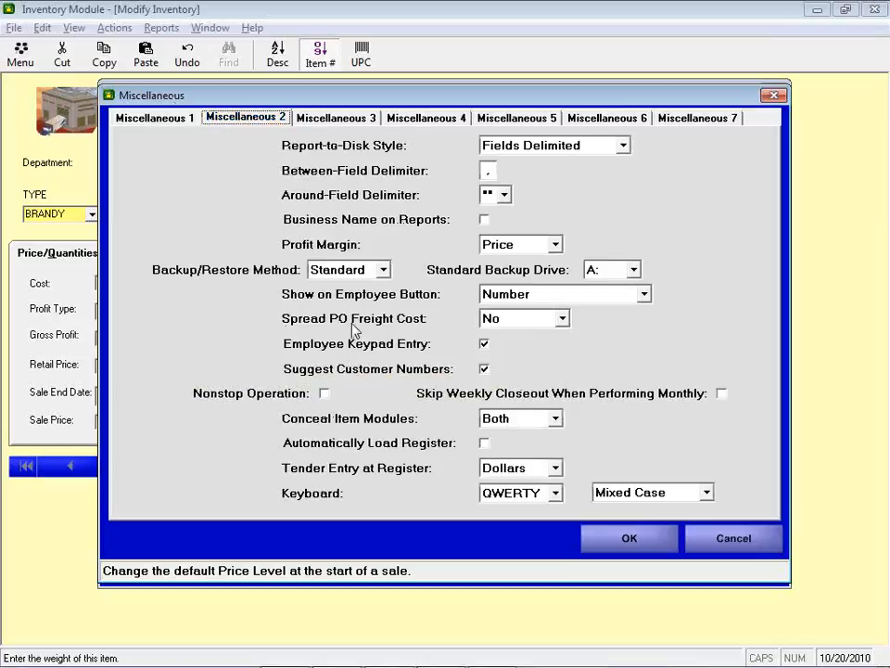
pyautogui.click(562, 319)
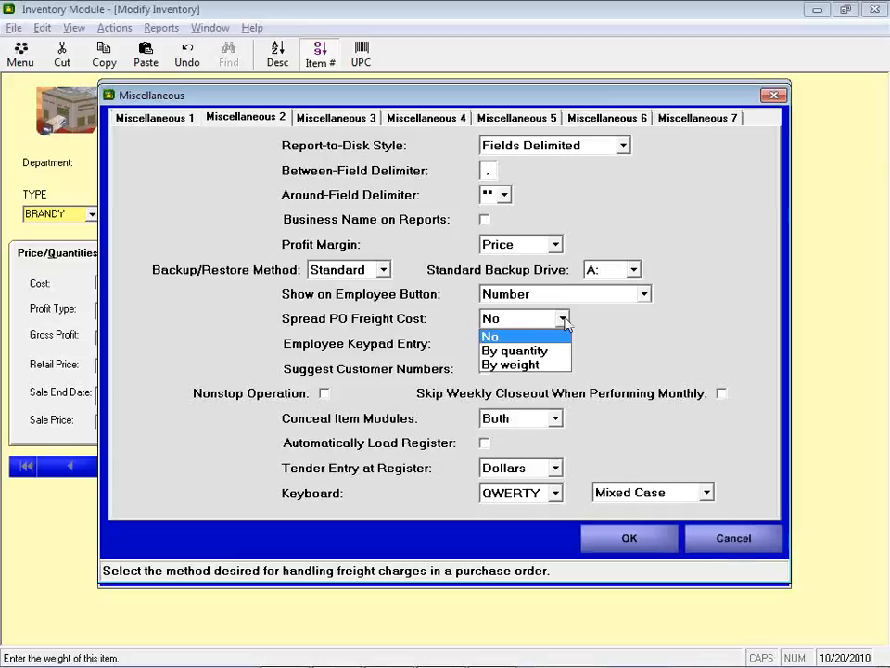
pyautogui.click(532, 354)
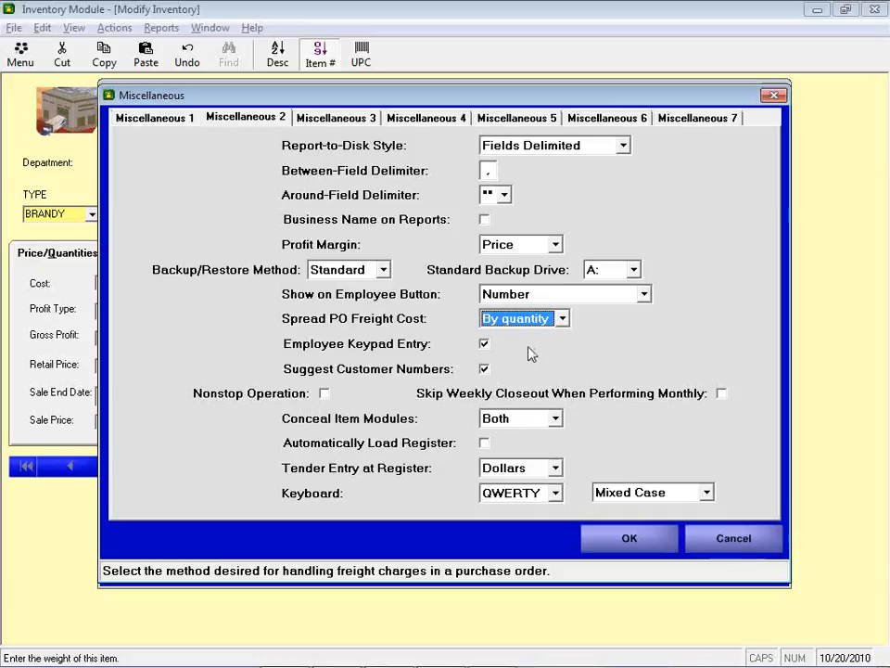
pyautogui.press('Down')
pyautogui.hotkey('alt', 'Tab')
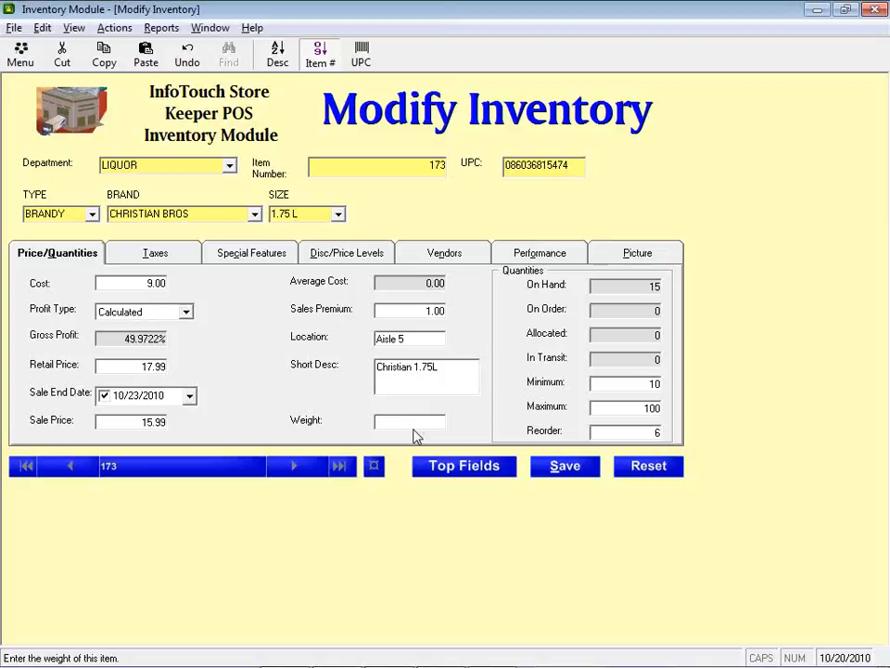
# Try to set the item's on-hand quantity to 16
pyautogui.click(628, 291)
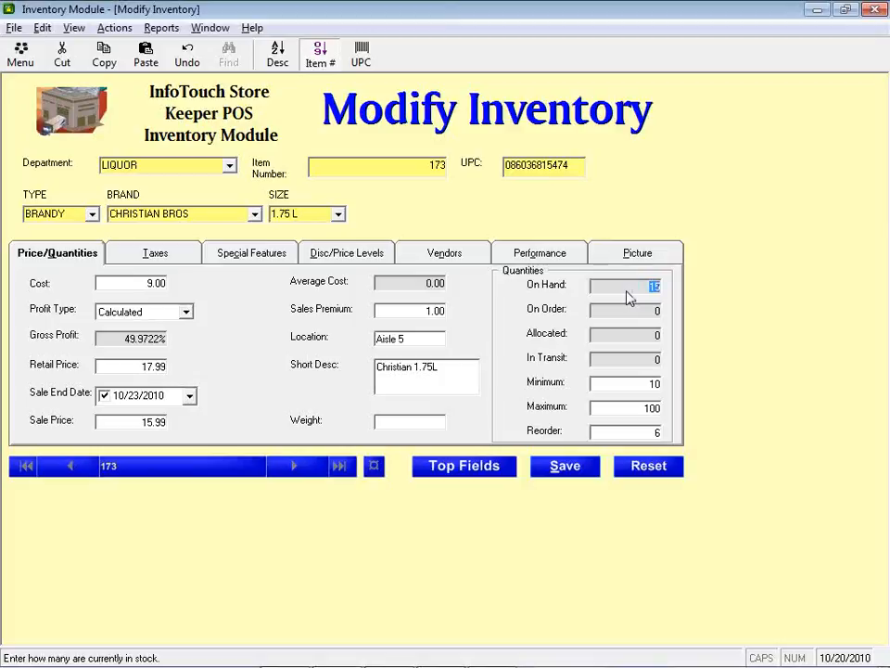
pyautogui.write('16')
pyautogui.press('Tab')
# Review the item's remaining quantity fields, from allocated to reorder, and the list of available inventory reports
pyautogui.press('Tab')
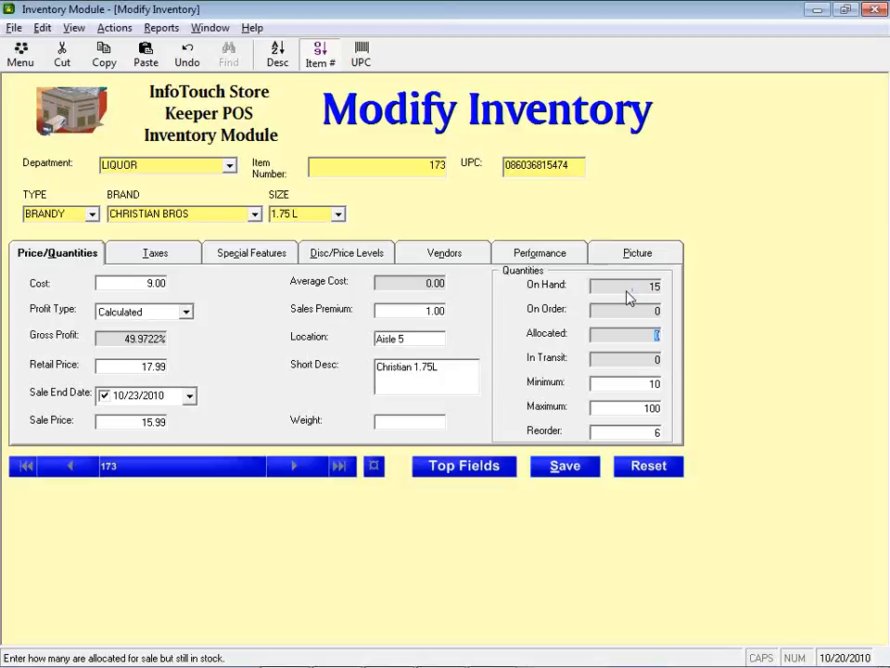
pyautogui.press('Tab')
pyautogui.press('Tab')
pyautogui.press('Tab')
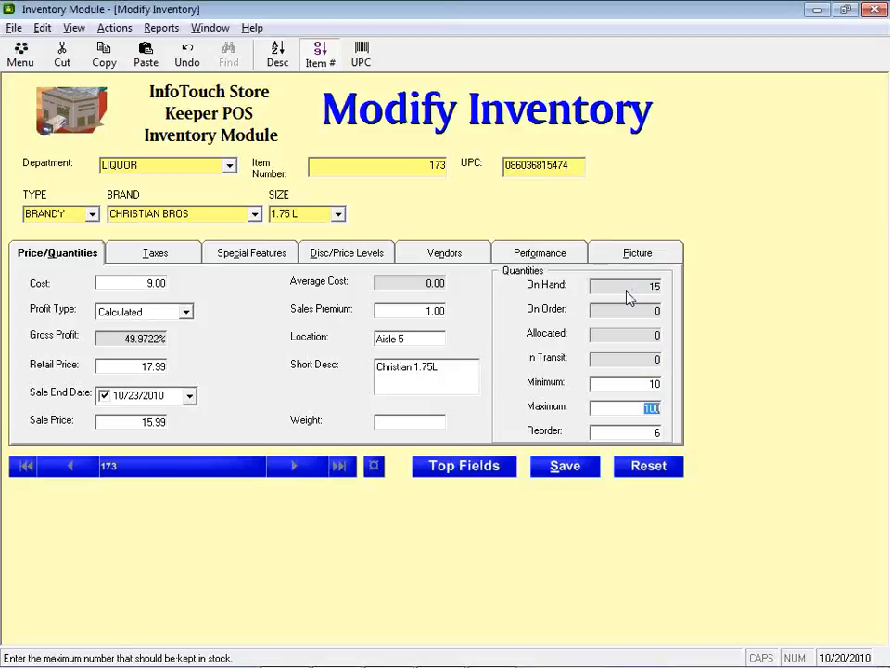
pyautogui.press('Tab')
pyautogui.hotkey('shift', 'Tab')
pyautogui.hotkey('shift', 'Tab')
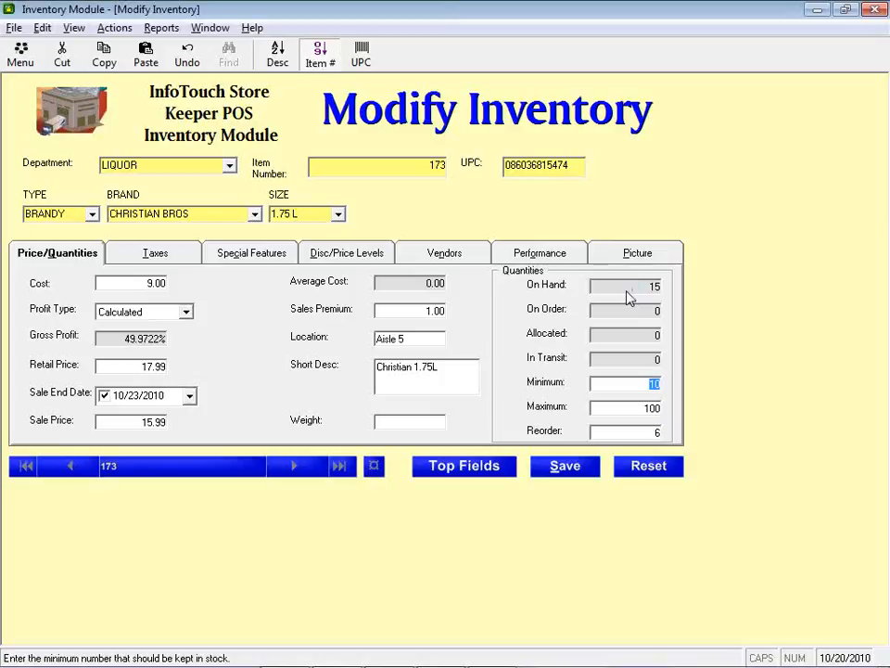
pyautogui.click(162, 27)
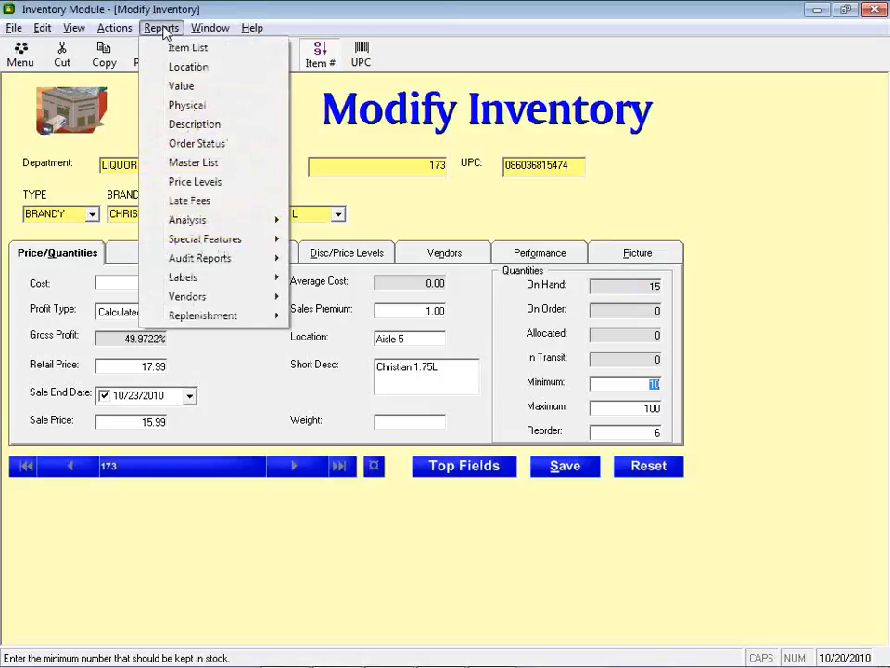
pyautogui.click(341, 7)
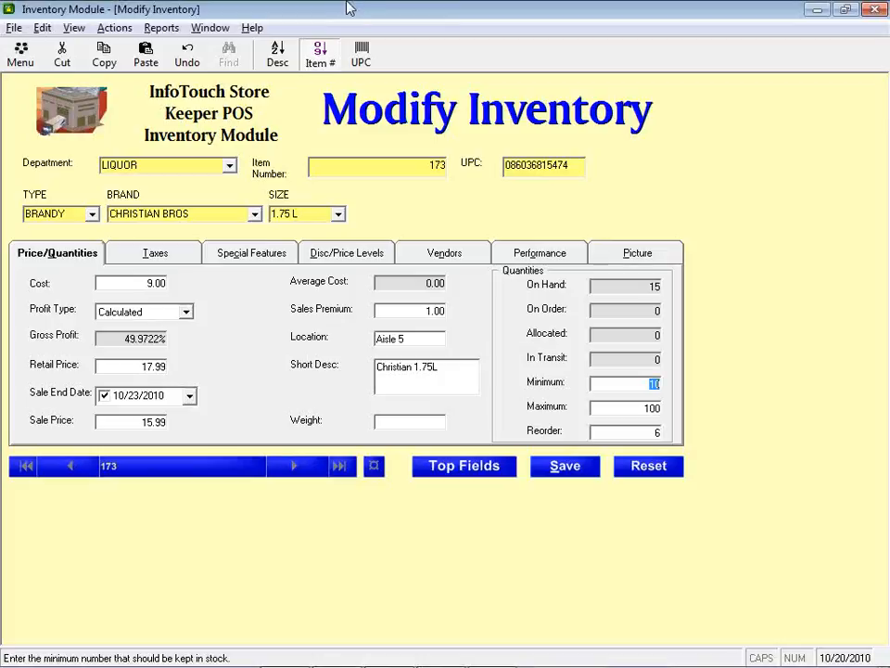
# Set the item's minimum quantity to 20 and its reorder quantity to 1
pyautogui.write('20')
pyautogui.press('Tab')
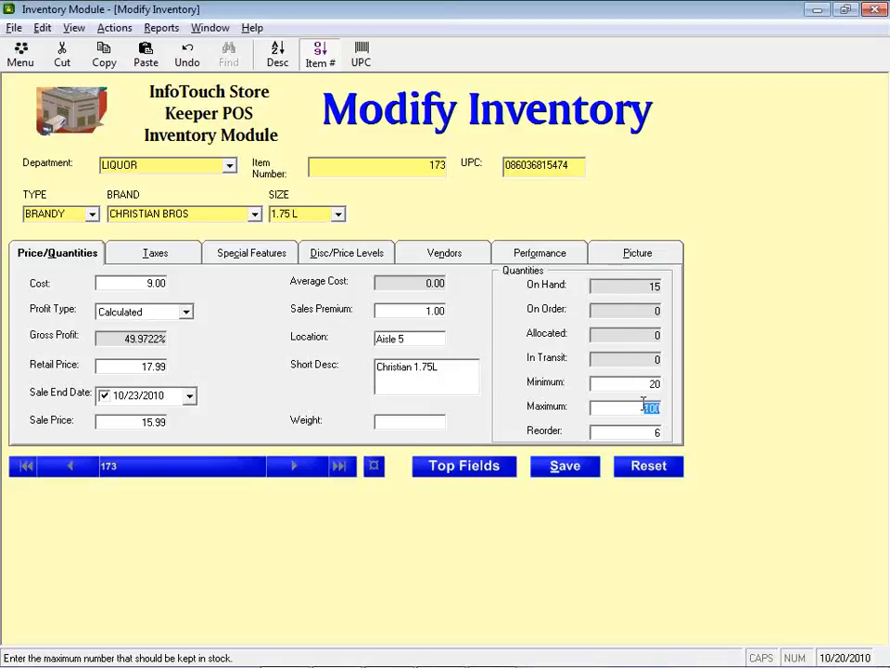
pyautogui.press('Tab')
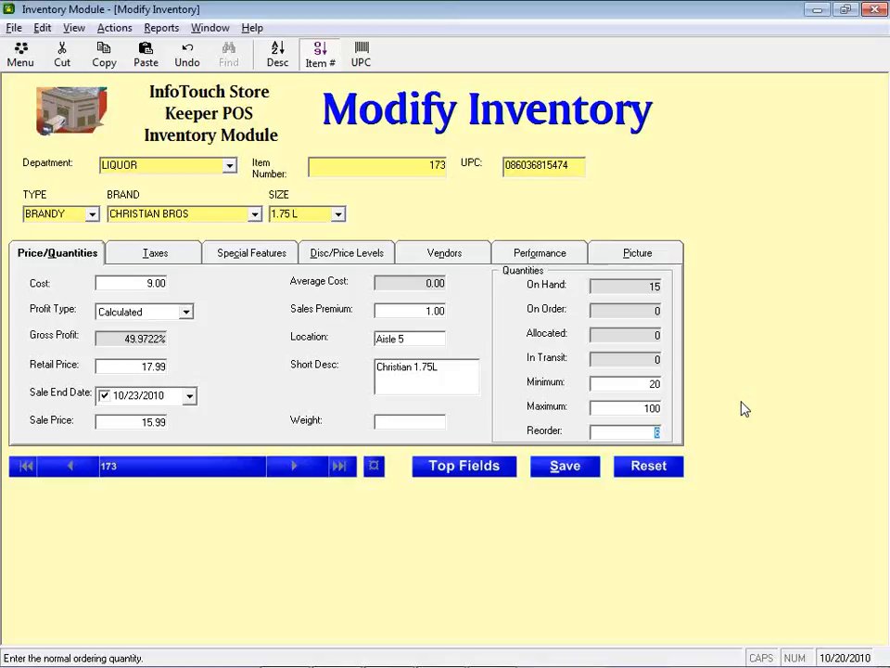
pyautogui.write('1')
pyautogui.press('BackSpace')
pyautogui.write('1')
# Show the item's tax settings, then discard the Miscellaneous changes in the Setup Module and open the Tax Categories setup
pyautogui.click(175, 265)
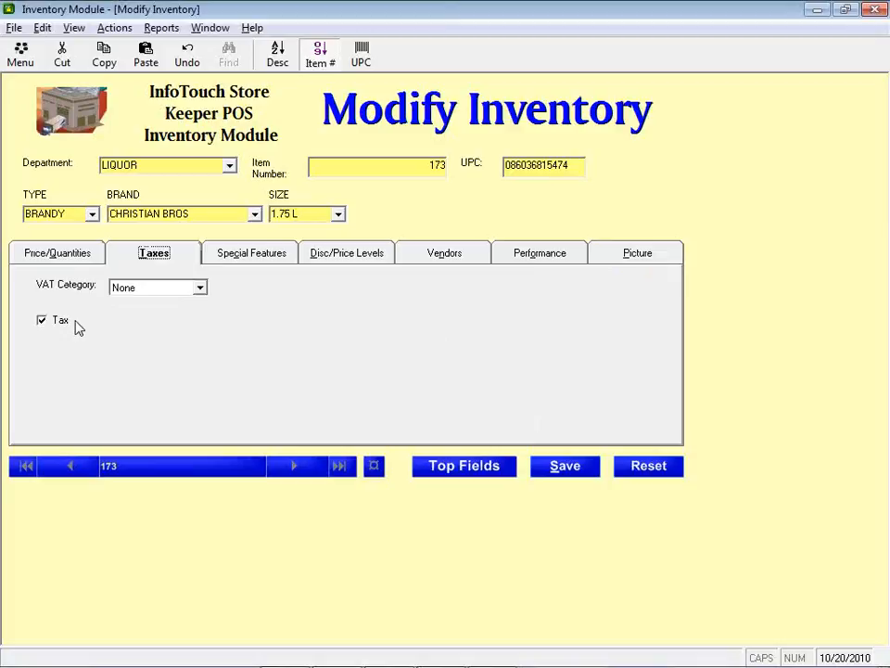
pyautogui.hotkey('alt', 'Tab')
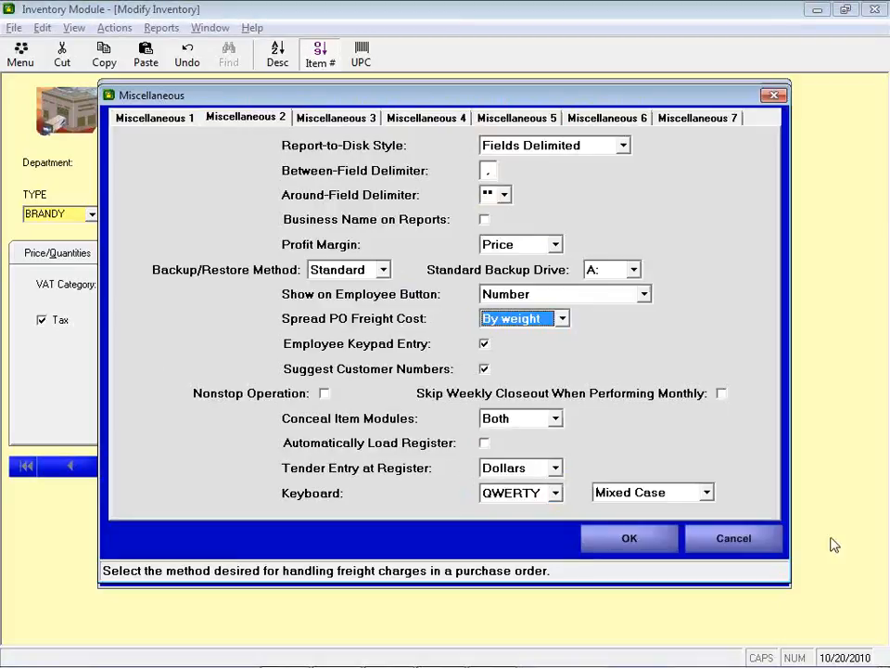
pyautogui.click(752, 546)
pyautogui.click(635, 198)
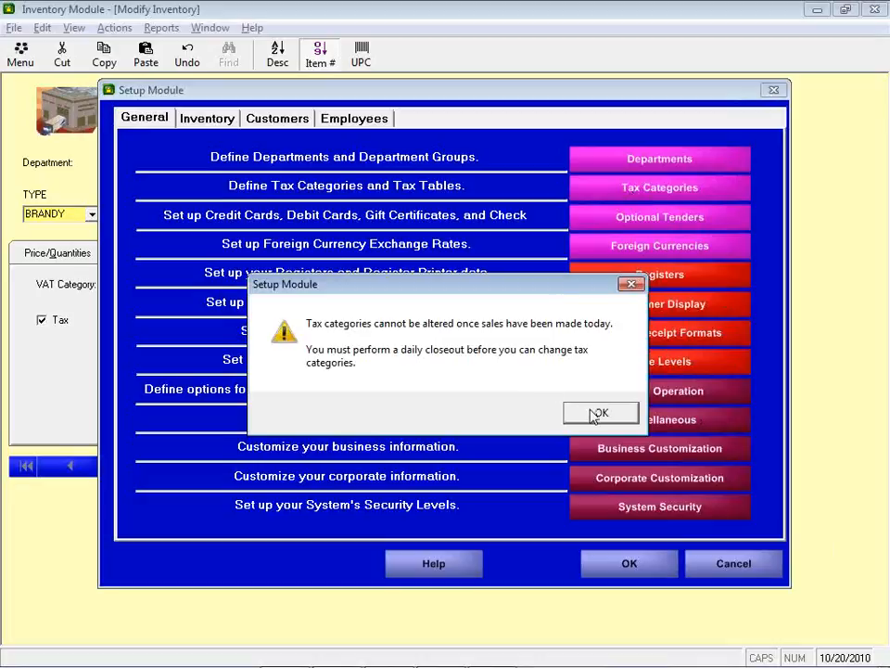
pyautogui.click(594, 414)
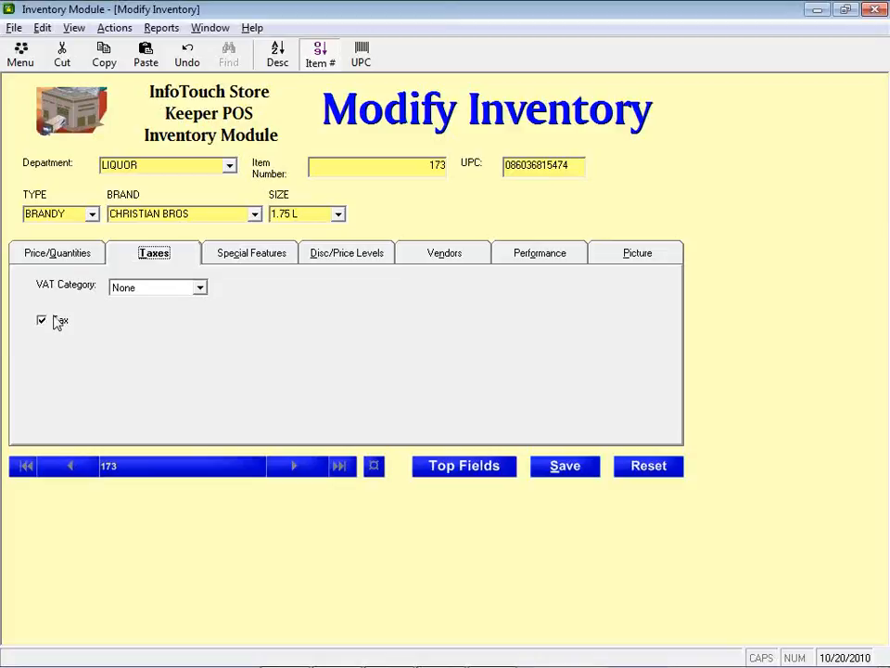
# Turn the item's Tax option off and on again, and check the VAT category choices against the item's pricing
pyautogui.click(58, 322)
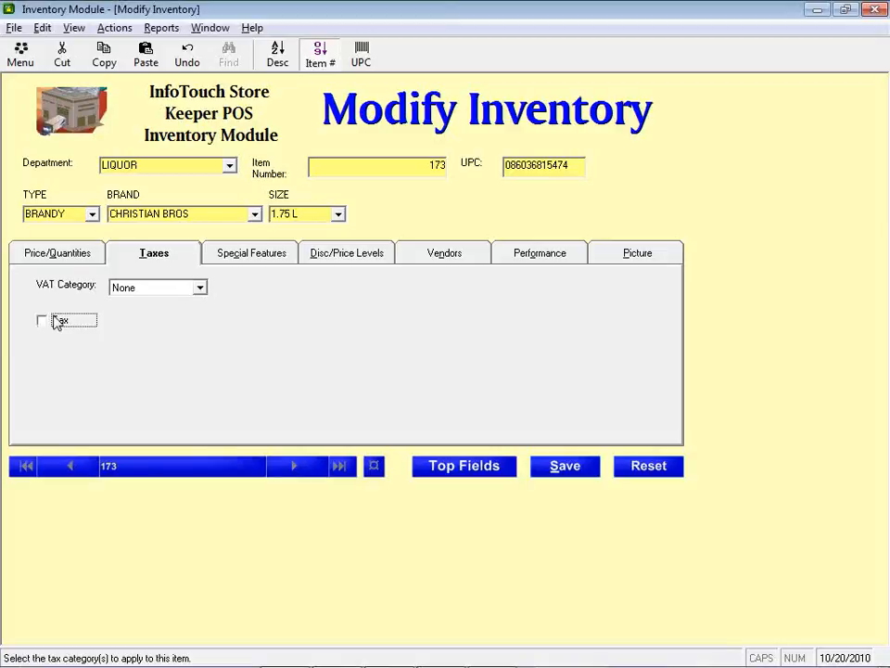
pyautogui.click(58, 322)
pyautogui.click(200, 289)
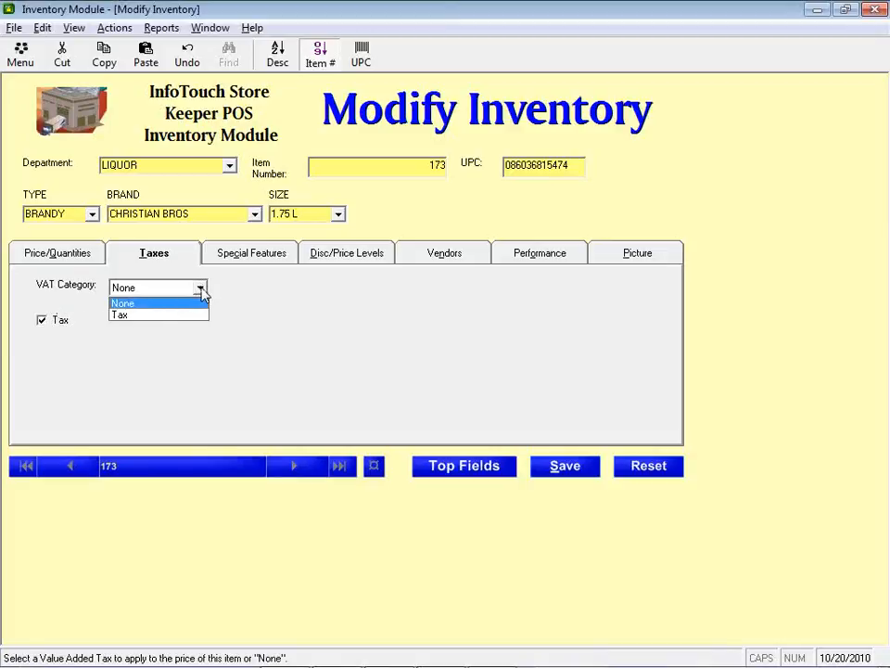
pyautogui.click(201, 289)
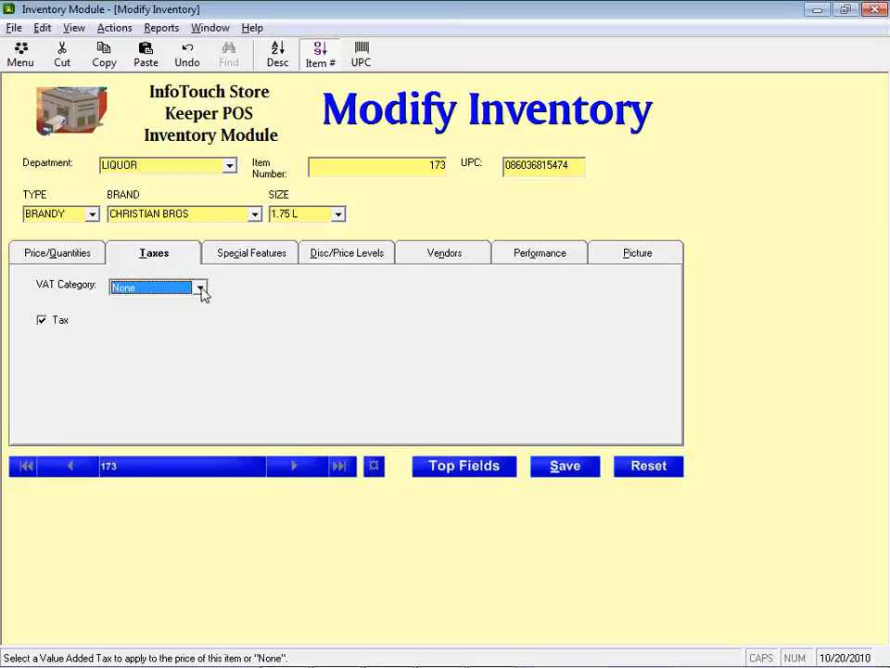
pyautogui.click(46, 257)
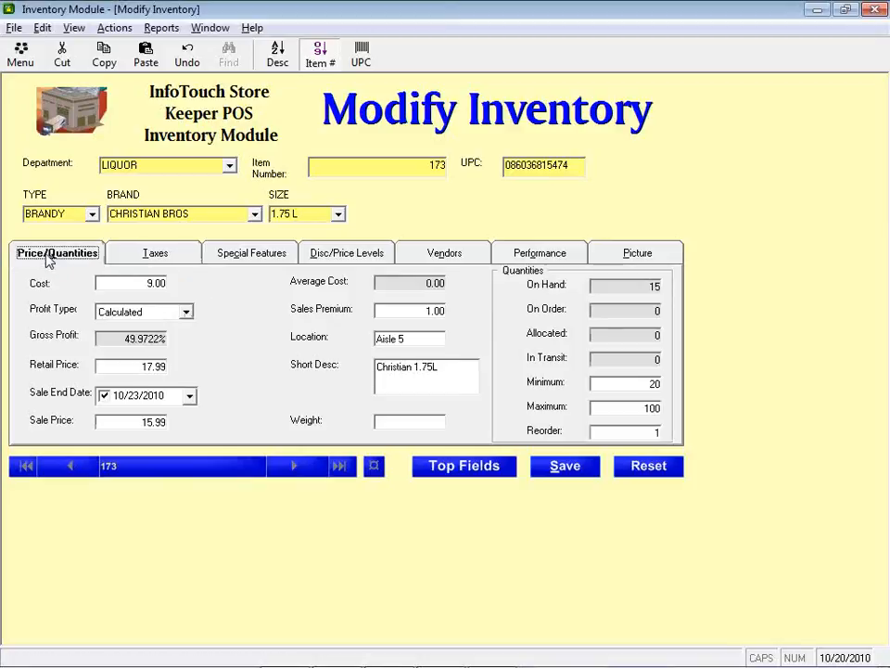
pyautogui.click(183, 257)
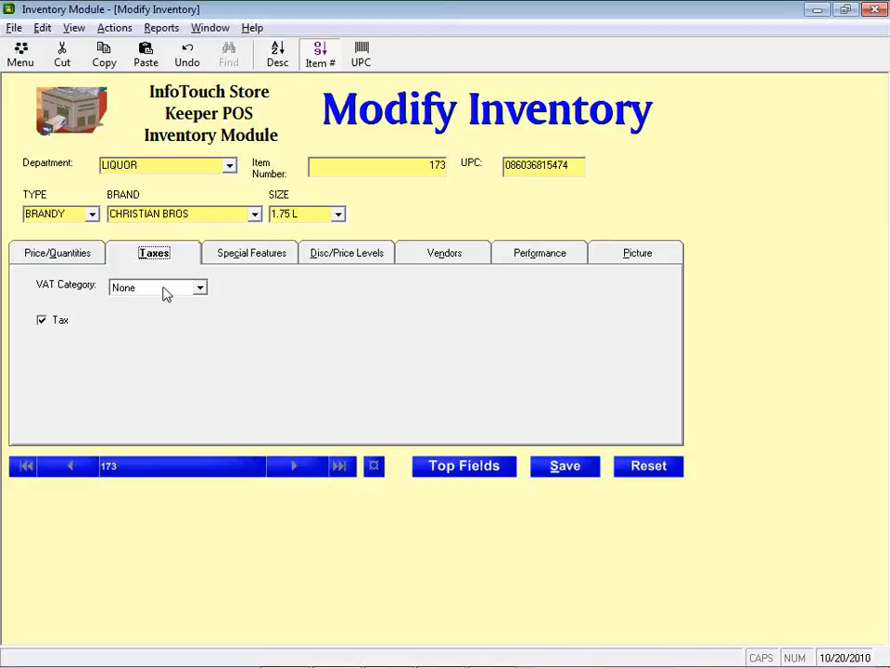
# Show the item's special features, then close the Tax Categories setup and review the LIQUOR department's Parts Explosion Type choices in the Departments setup
pyautogui.click(241, 262)
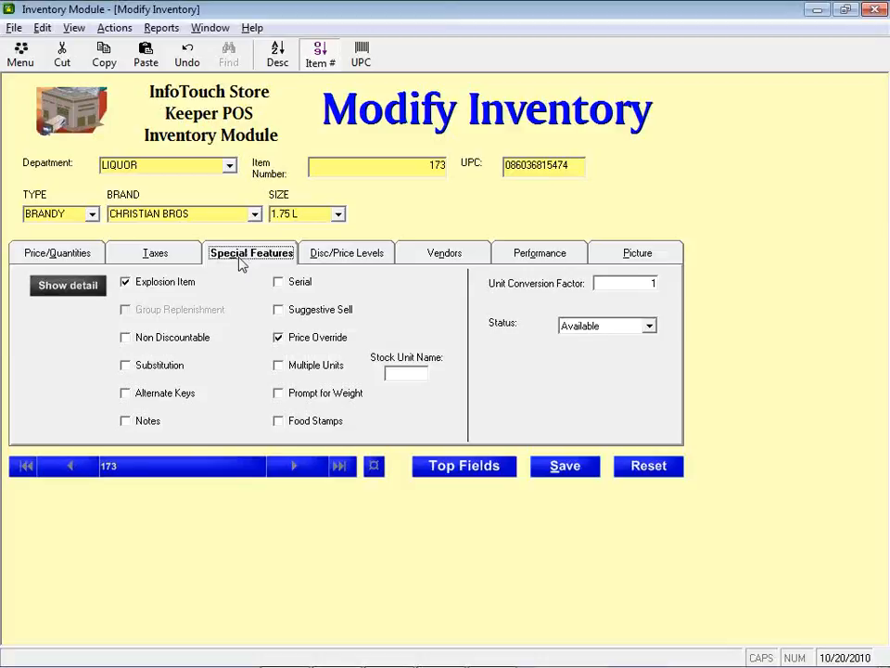
pyautogui.hotkey('alt', 'Tab')
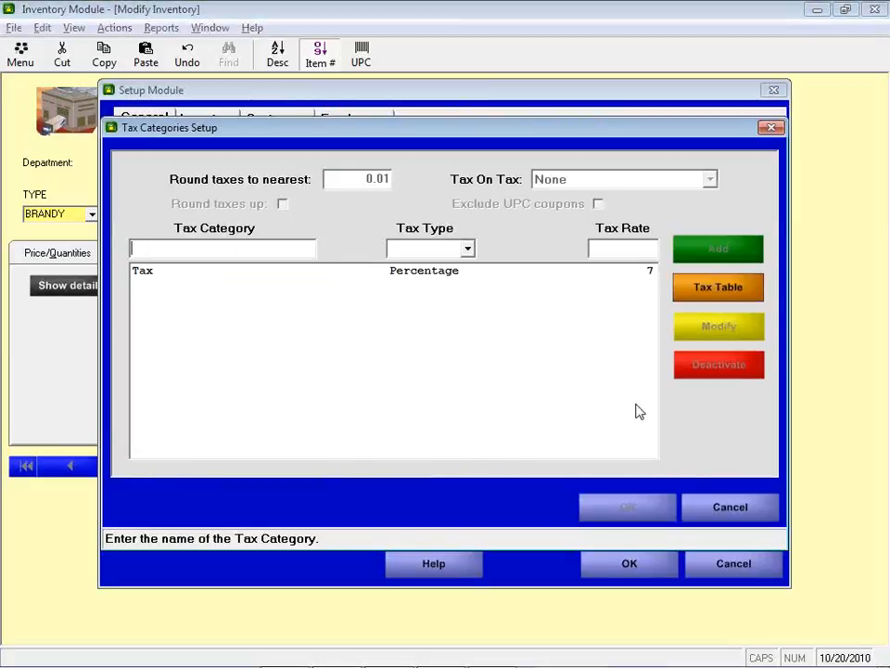
pyautogui.click(728, 513)
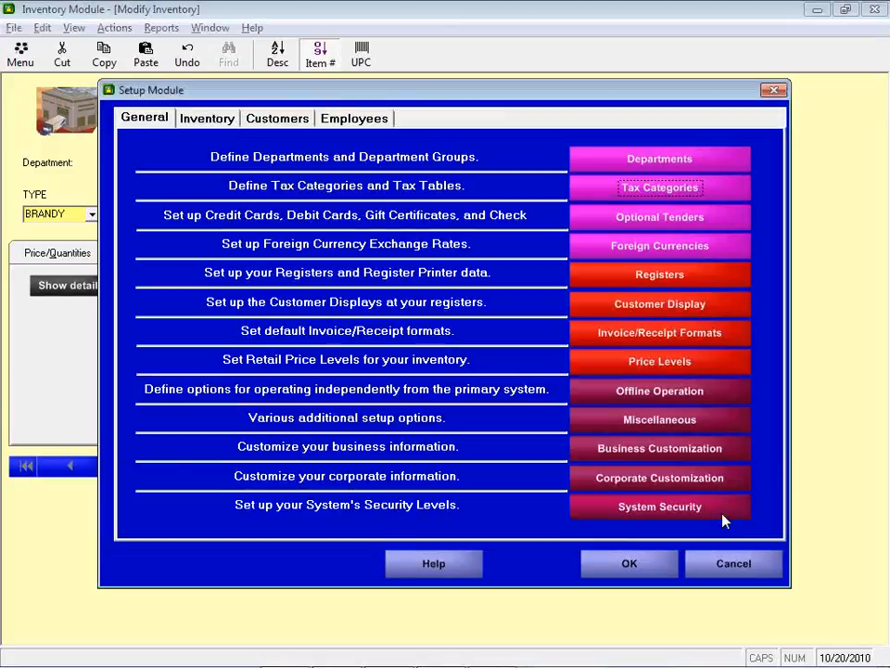
pyautogui.click(658, 158)
pyautogui.click(421, 151)
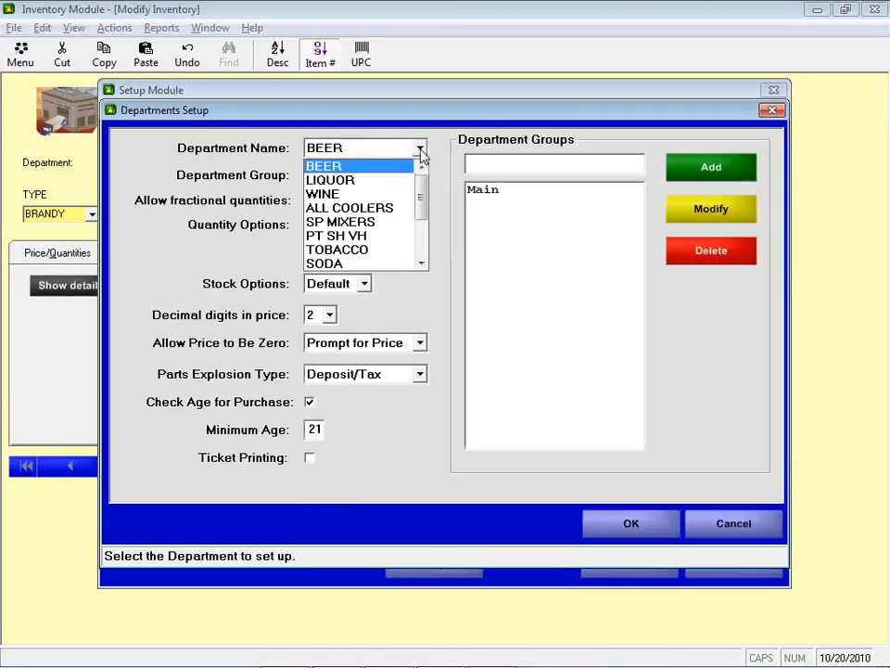
pyautogui.click(382, 181)
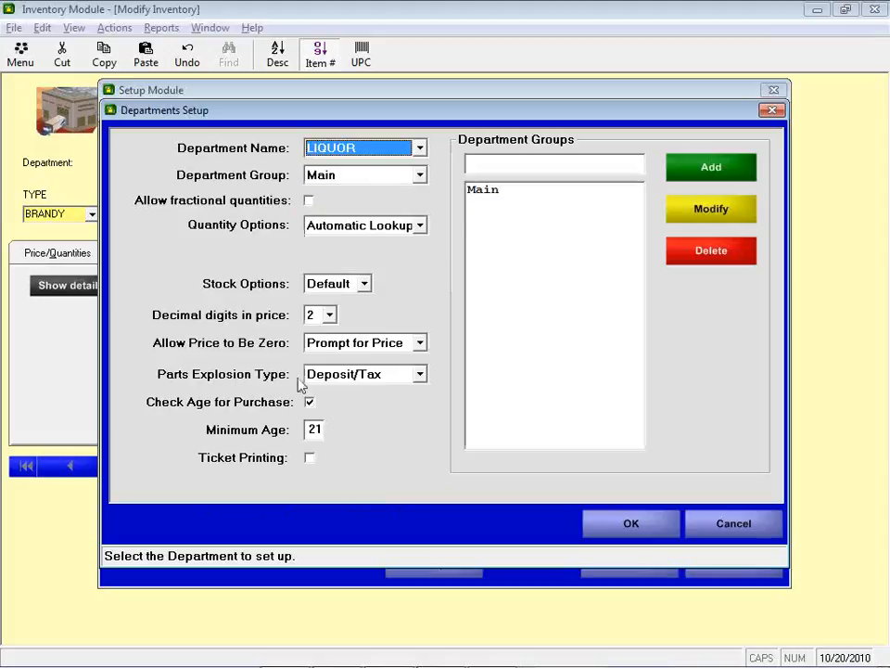
pyautogui.click(372, 380)
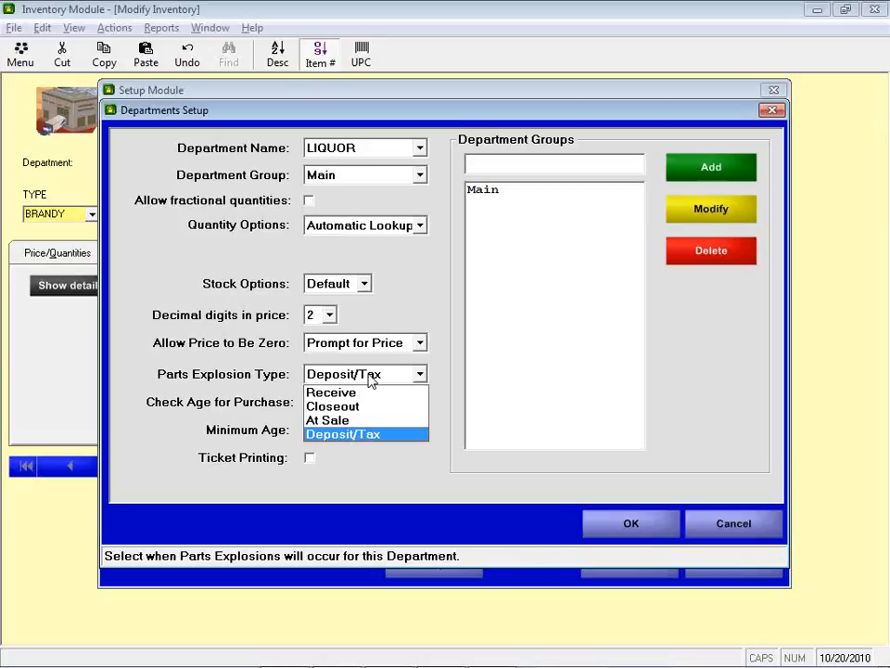
pyautogui.click(370, 380)
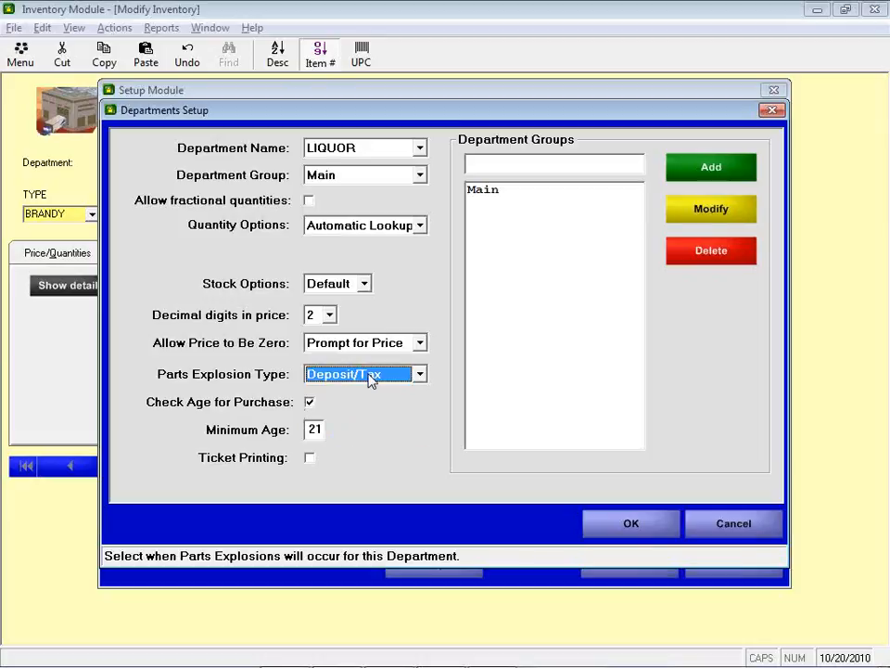
# Return to the item in Modify Inventory and examine the components of its parts explosion
pyautogui.click(52, 367)
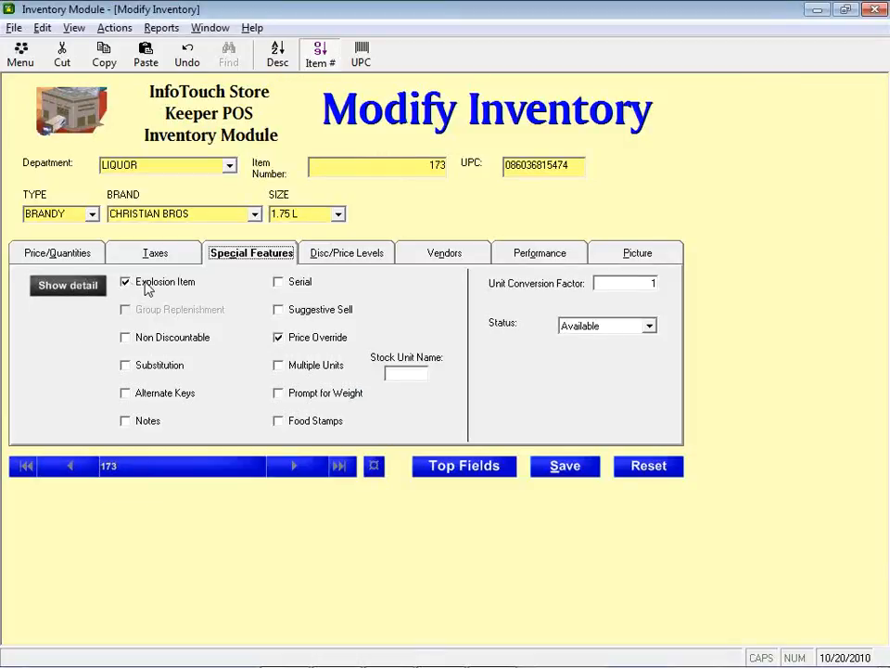
pyautogui.click(74, 286)
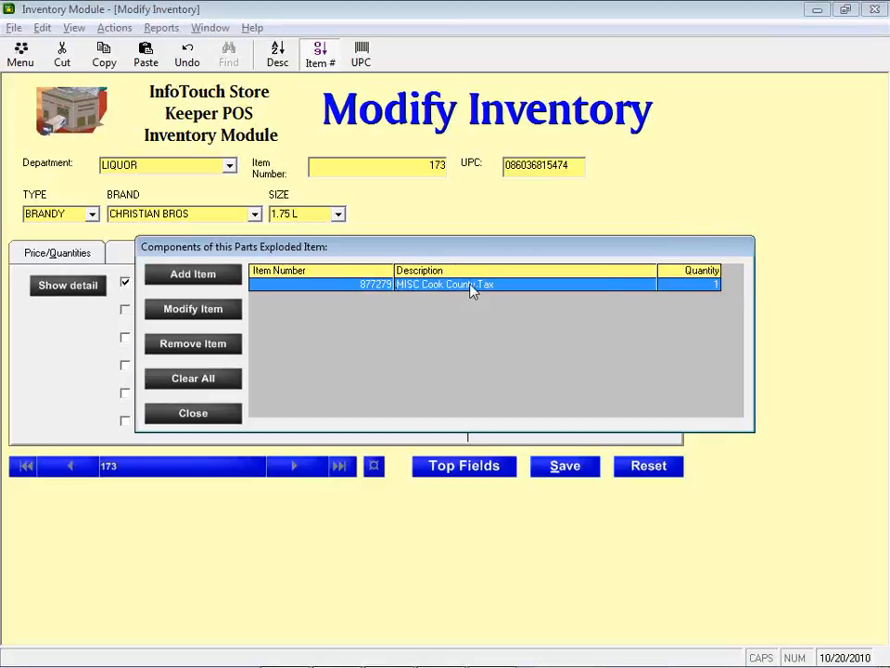
pyautogui.click(193, 415)
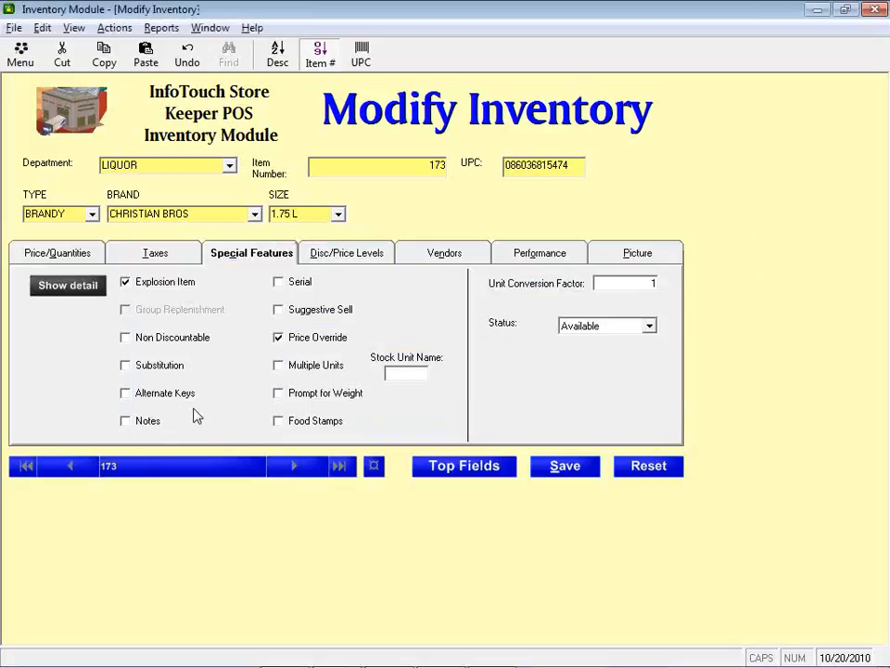
# Switch to the register, ring up item 173 and begin entering the customer's birthdate for the age check
pyautogui.hotkey('alt', 'Tab')
pyautogui.hotkey('alt', 'Tab')
pyautogui.hotkey('alt', 'Tab')
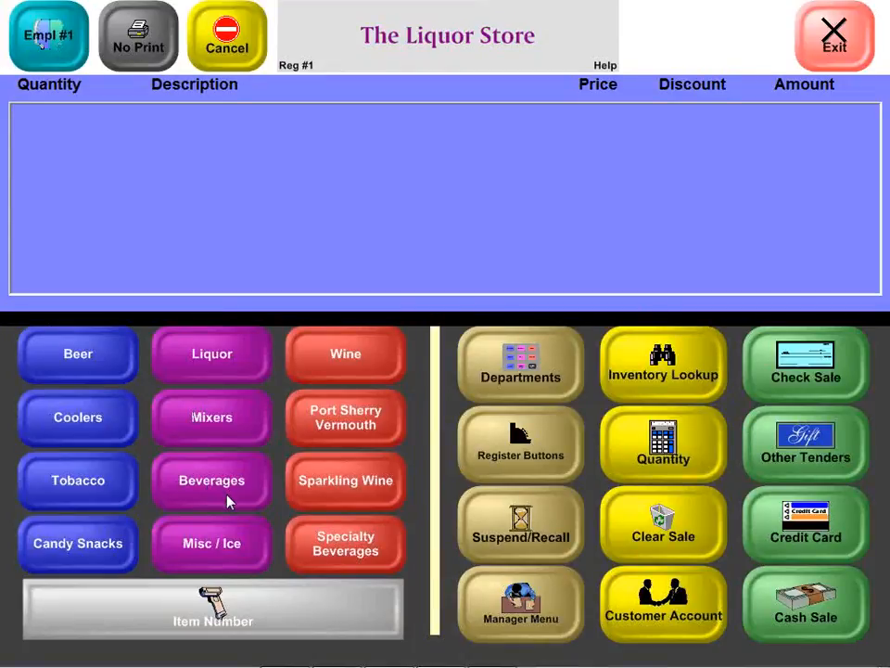
pyautogui.write('173')
pyautogui.press('Return')
pyautogui.write('0/ /')
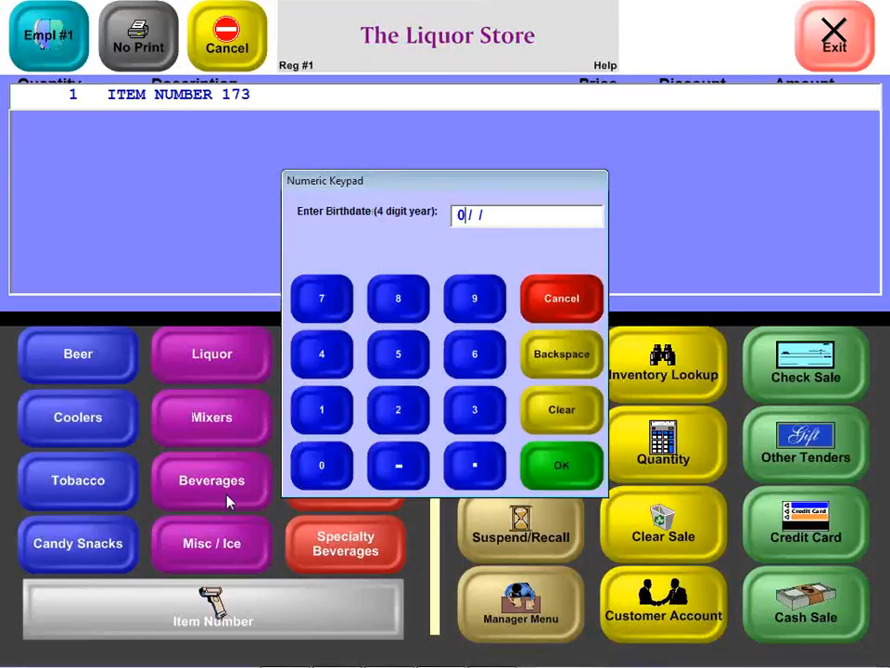
pyautogui.write('1')
# Check the LIQUOR department's minimum purchase age in the Departments setup and go back to the POS main menu
pyautogui.hotkey('alt', 'Tab')
pyautogui.hotkey('alt', 'Tab')
pyautogui.hotkey('alt', 'Tab')
pyautogui.hotkey('alt', 'Tab')
pyautogui.hotkey('alt', 'Tab')
pyautogui.hotkey('alt', 'Tab')
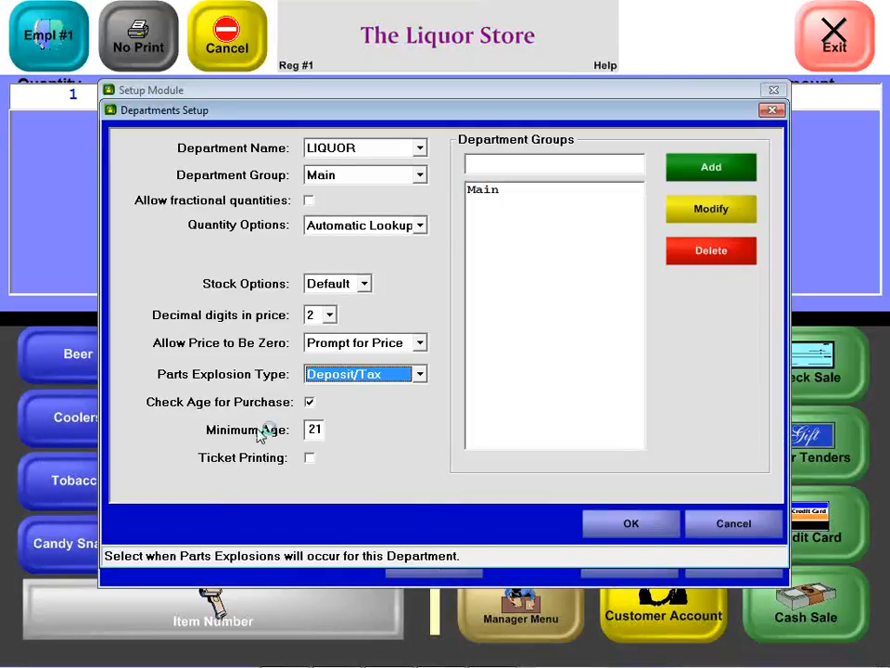
pyautogui.hotkey('alt', 'Tab')
pyautogui.hotkey('alt', 'Tab')
pyautogui.hotkey('alt', 'Tab')
pyautogui.hotkey('alt', 'Tab')
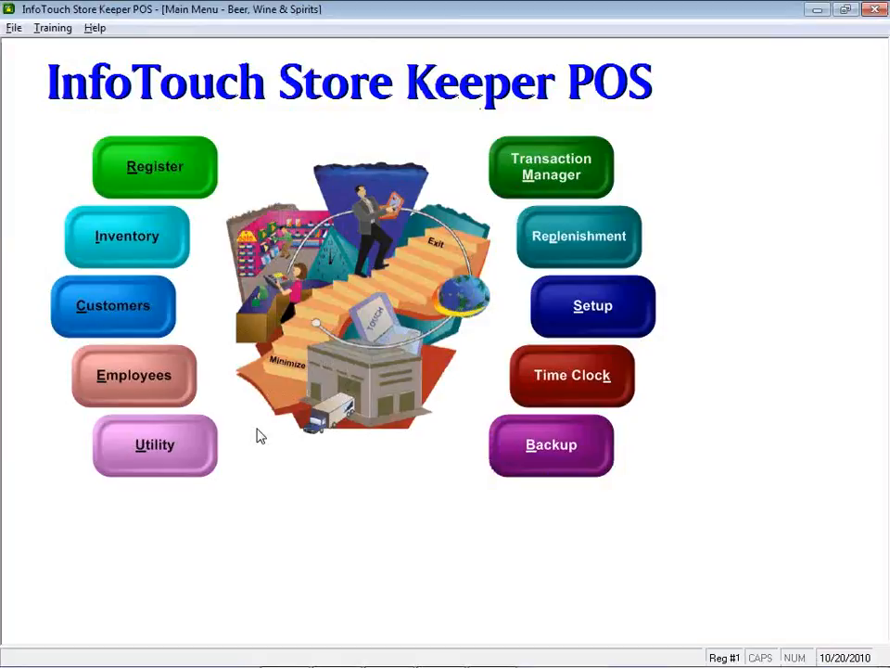
# Return to the register and submit the customer's birthdate to add the age-restricted item to the sale
pyautogui.click(131, 145)
pyautogui.write('01/01/1950')
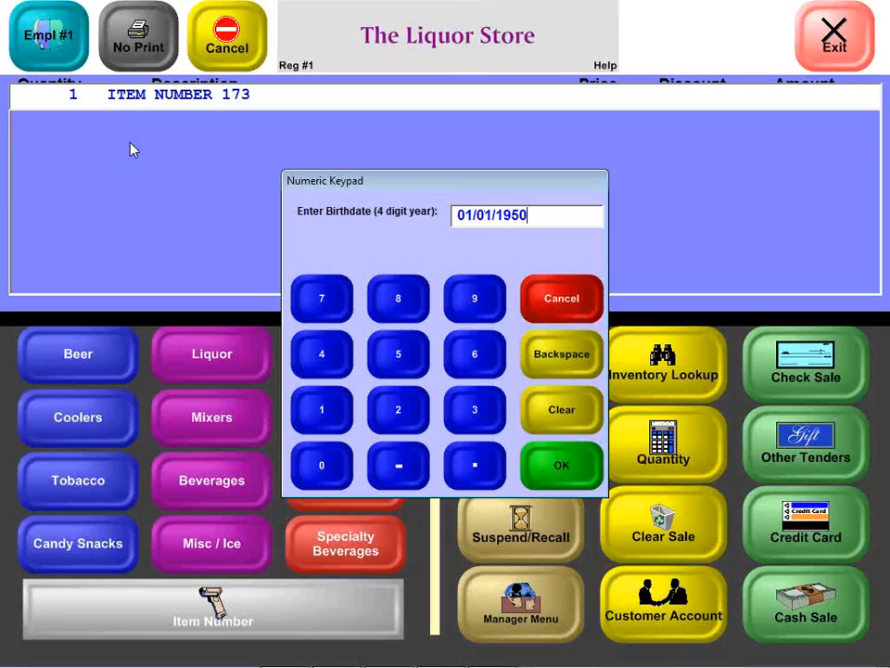
pyautogui.press('Return')
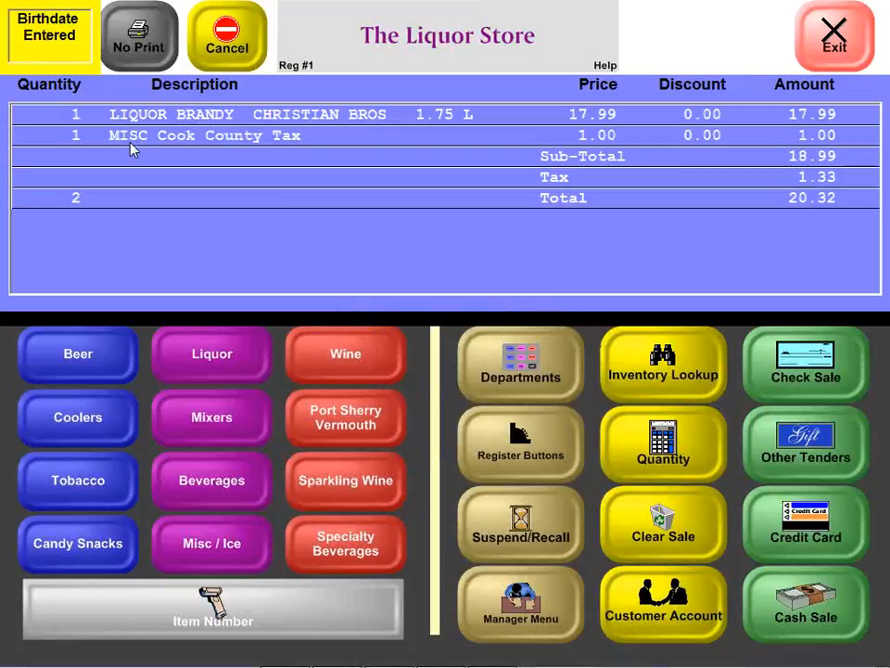
# Review the line item functions available for the Christian Bros brandy, leaving the line as it is
pyautogui.click(206, 121)
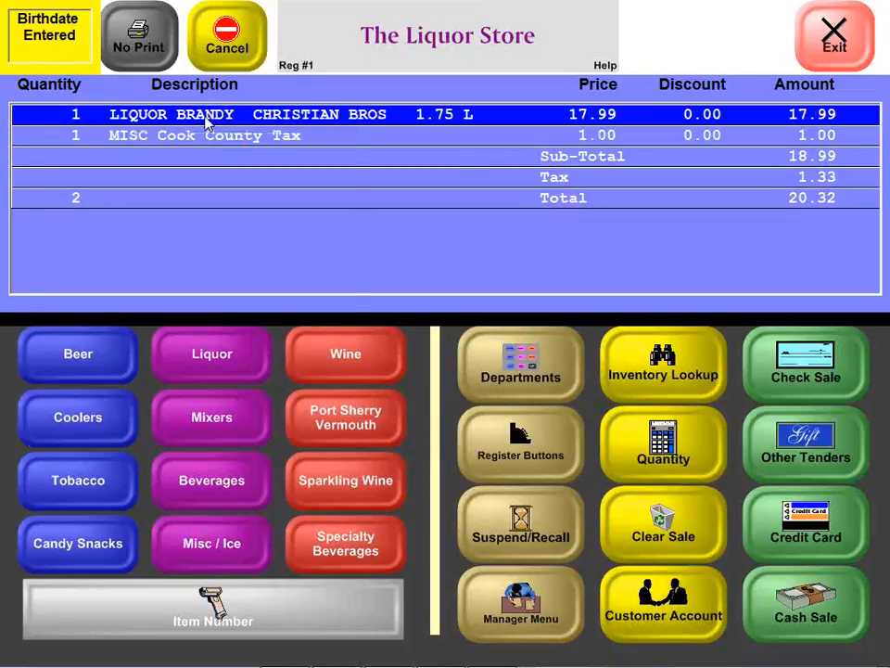
pyautogui.click(206, 121)
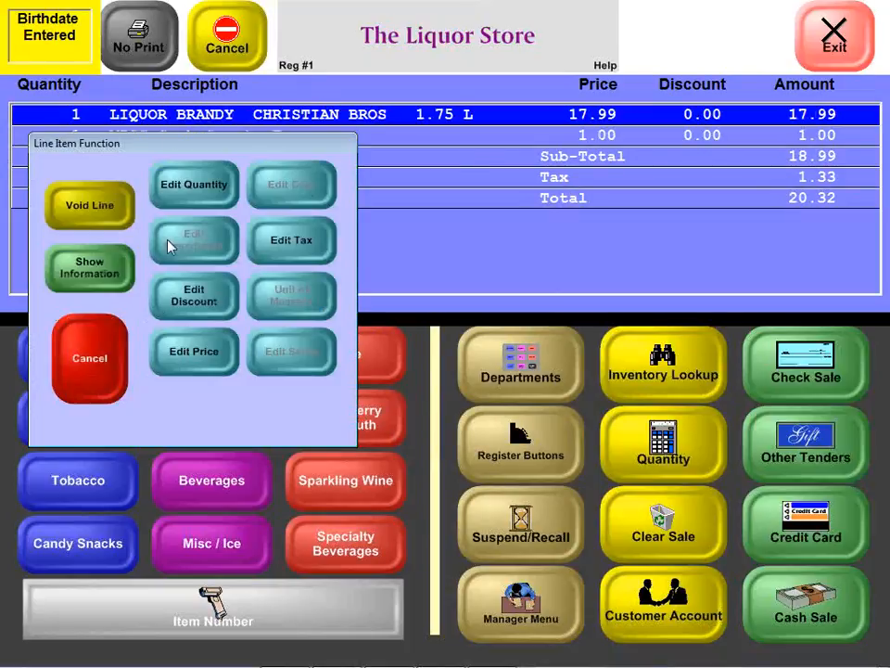
pyautogui.click(106, 360)
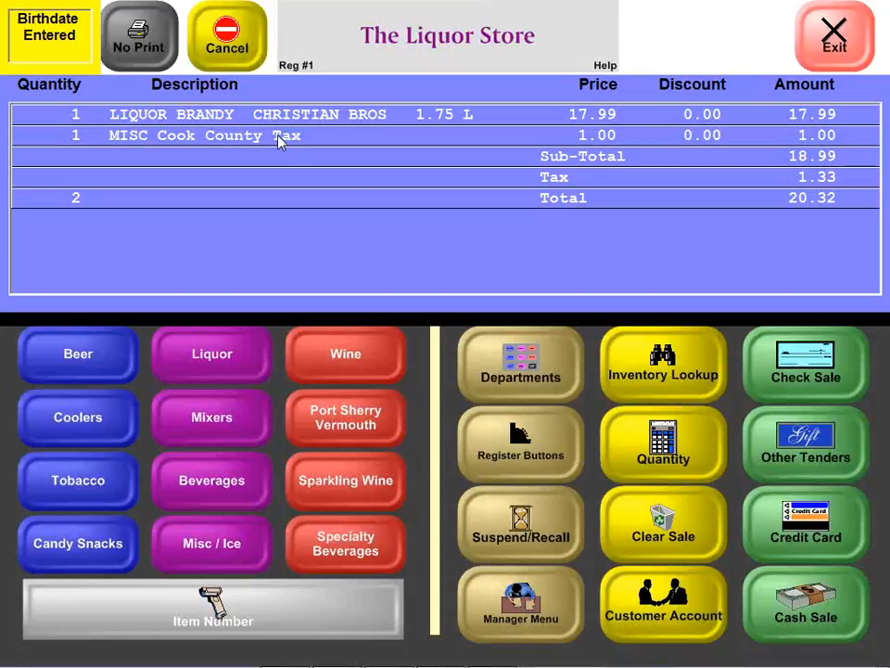
# Add item 877286 to the sale with 6Pack as its unit of measure
pyautogui.write('877286')
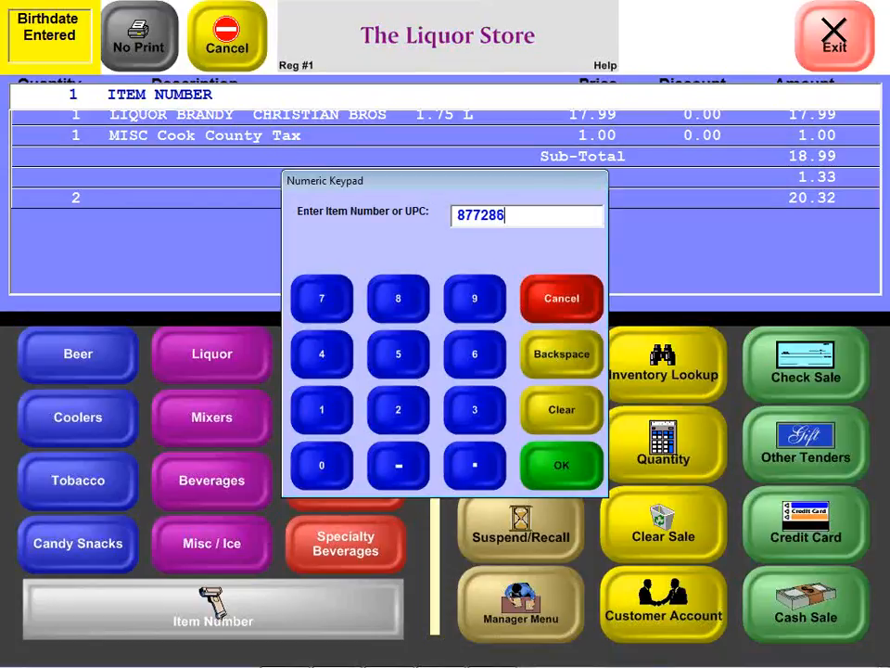
pyautogui.press('Return')
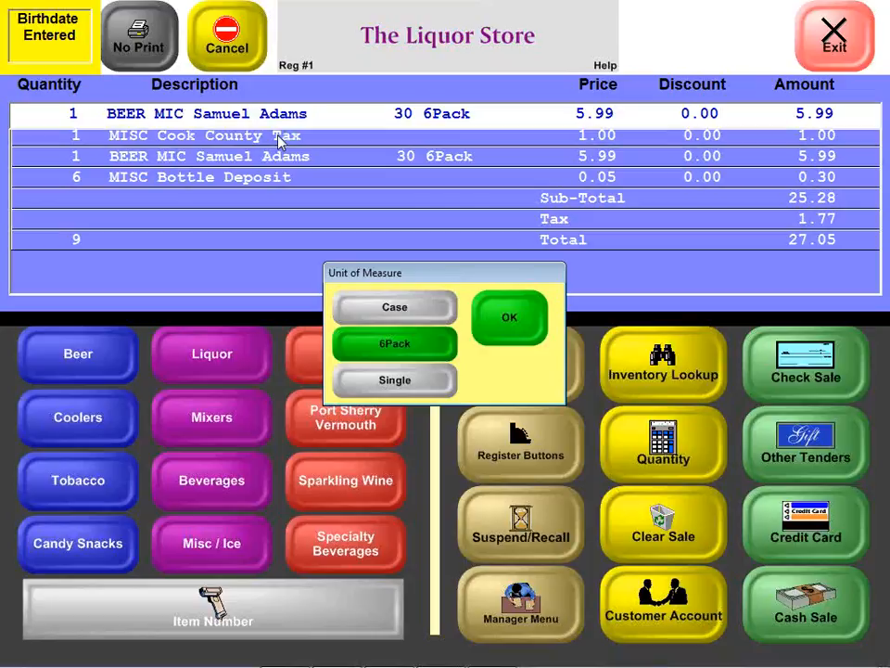
pyautogui.click(491, 310)
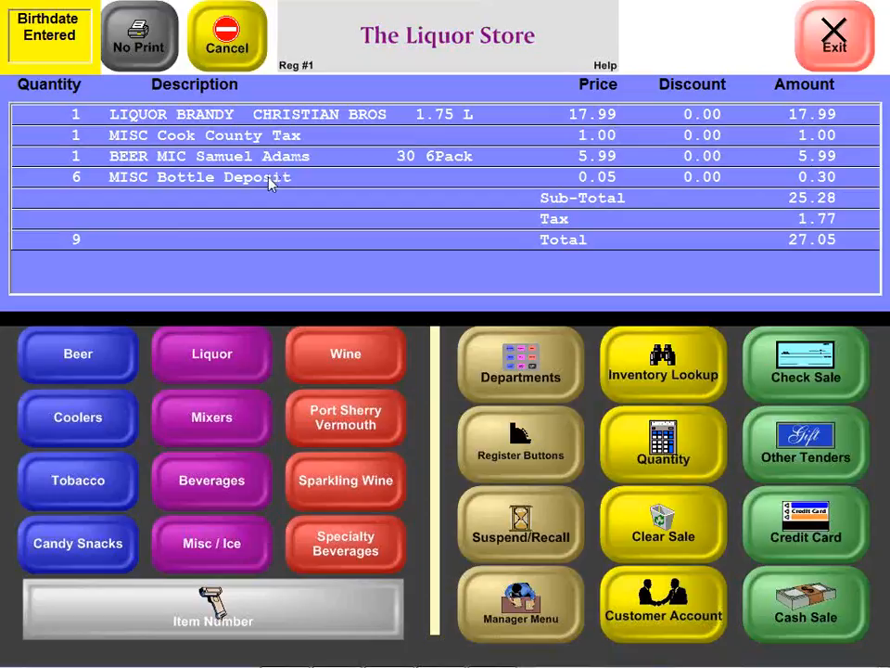
# Switch back to Modify Inventory and discard the unsaved changes to item 173
pyautogui.hotkey('alt', 'Tab')
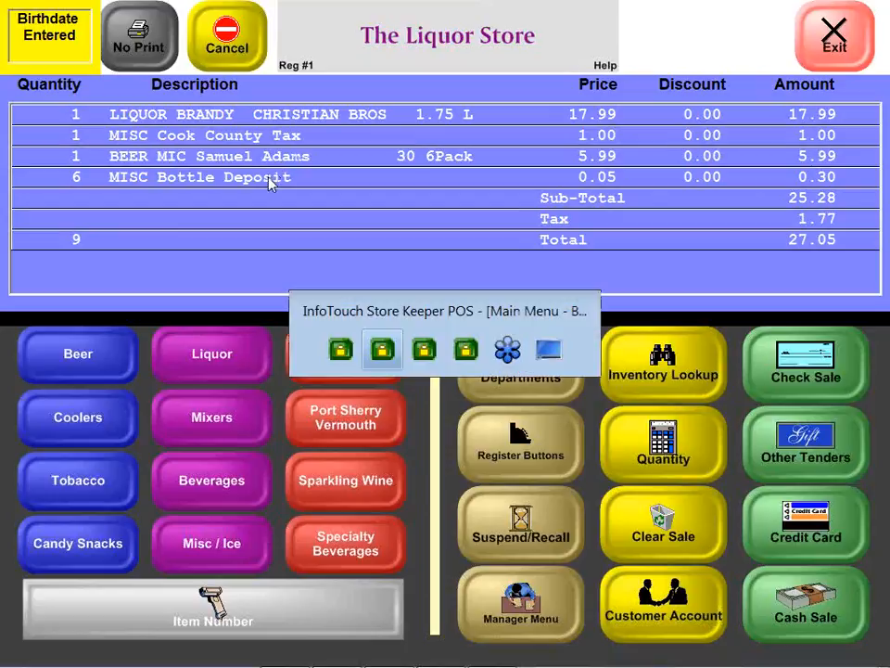
pyautogui.hotkey('alt', 'Tab')
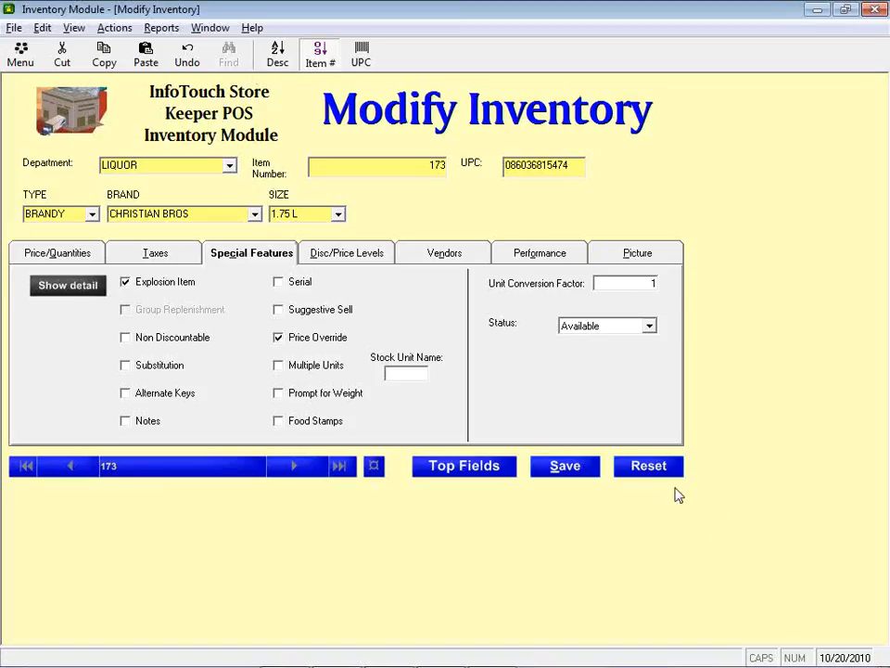
pyautogui.click(648, 467)
pyautogui.press('y')
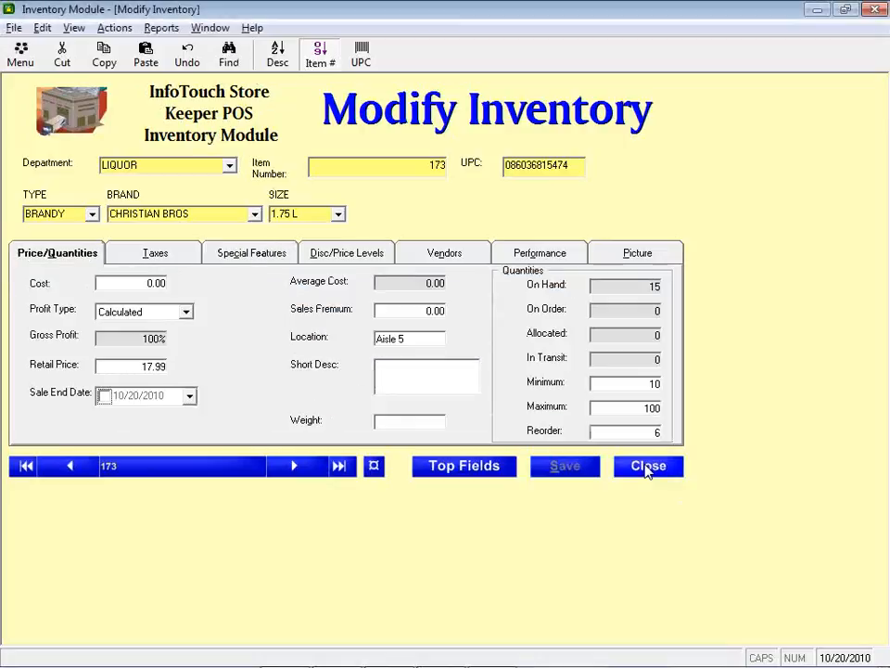
# Find inventory item 877286 and show its special features
pyautogui.click(237, 69)
pyautogui.write('877')
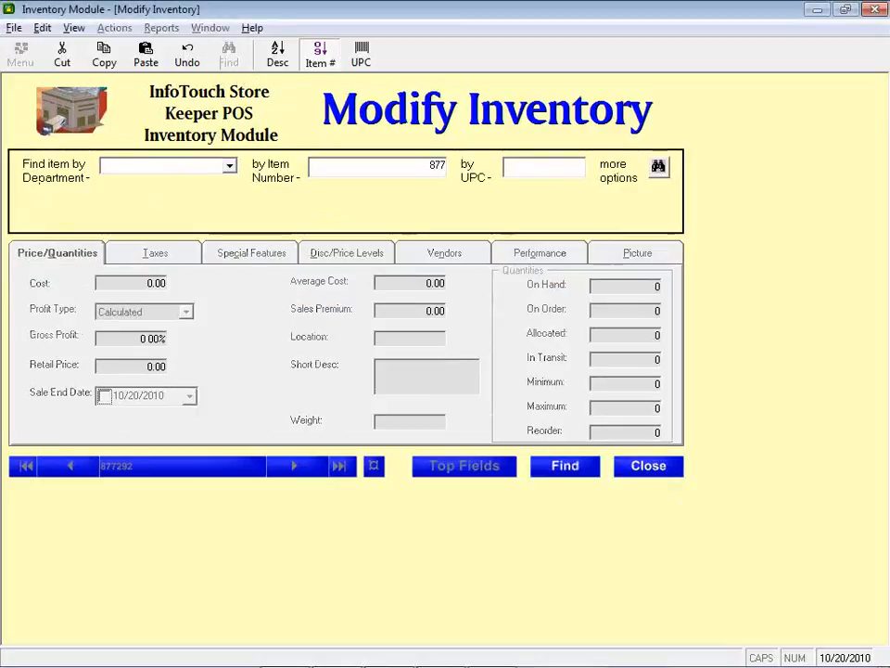
pyautogui.write('286')
pyautogui.press('Return')
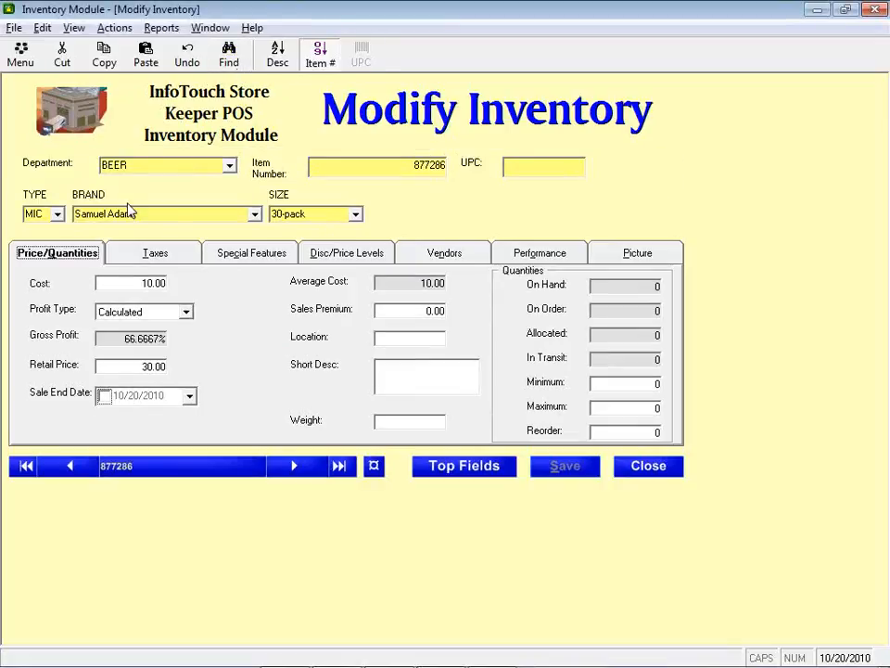
pyautogui.click(232, 263)
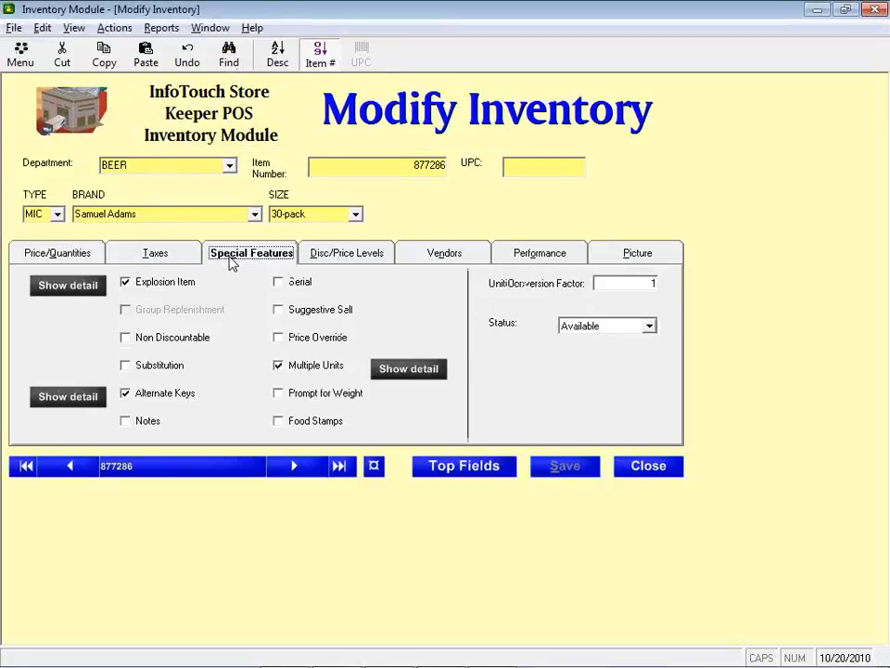
# Review the beer item's multiple units of measure and the components of its parts explosion
pyautogui.click(438, 373)
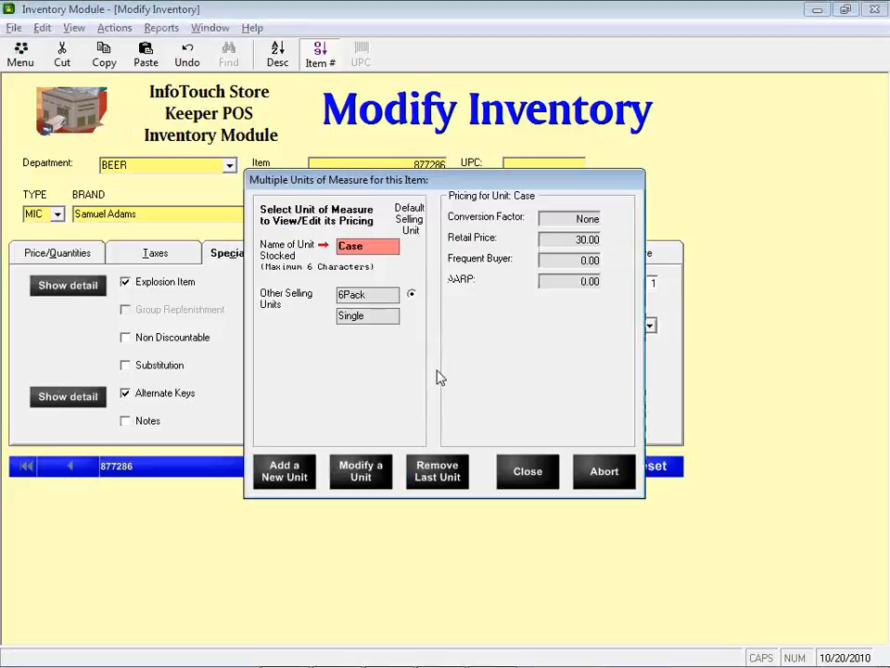
pyautogui.click(590, 482)
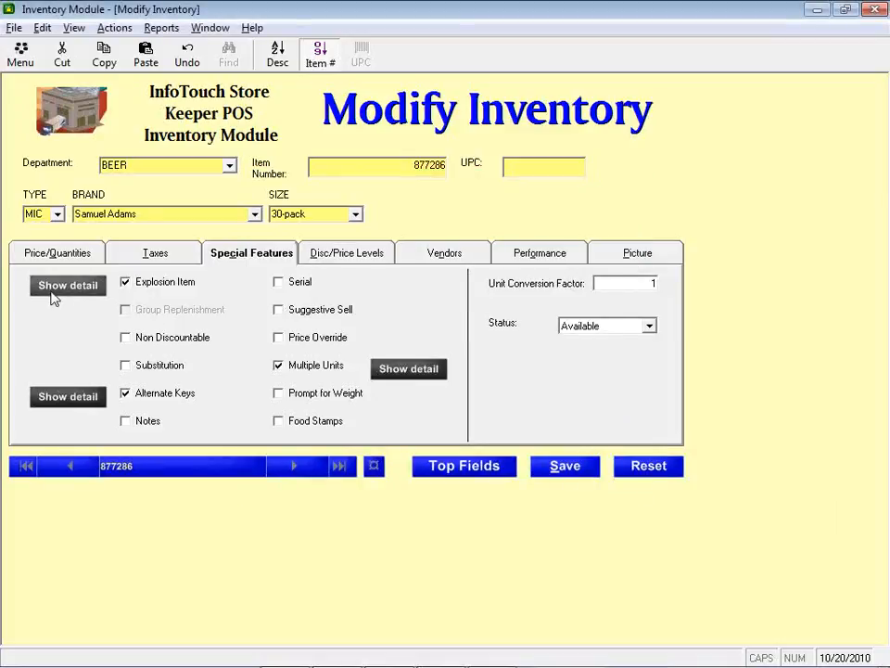
pyautogui.click(53, 292)
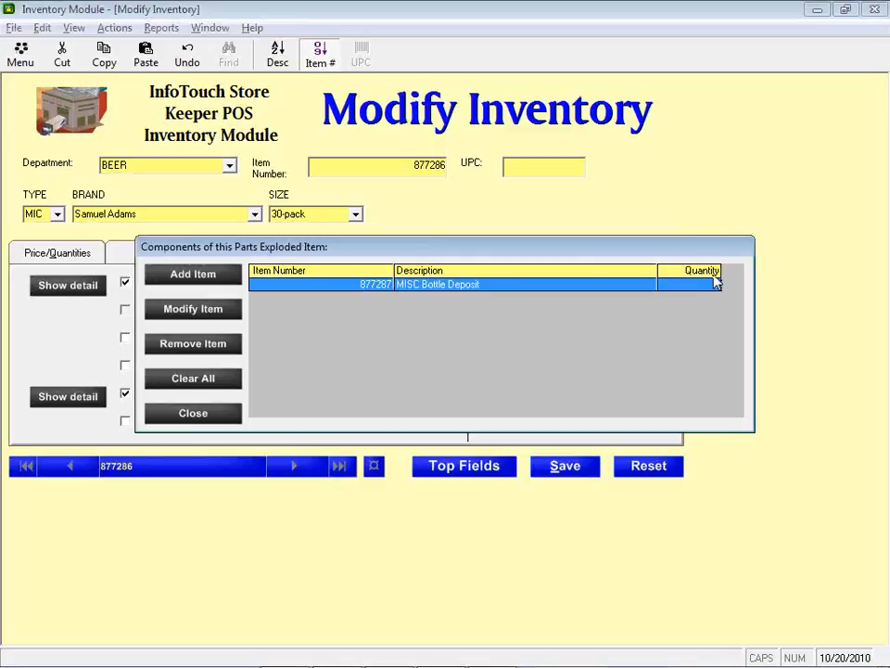
pyautogui.click(186, 415)
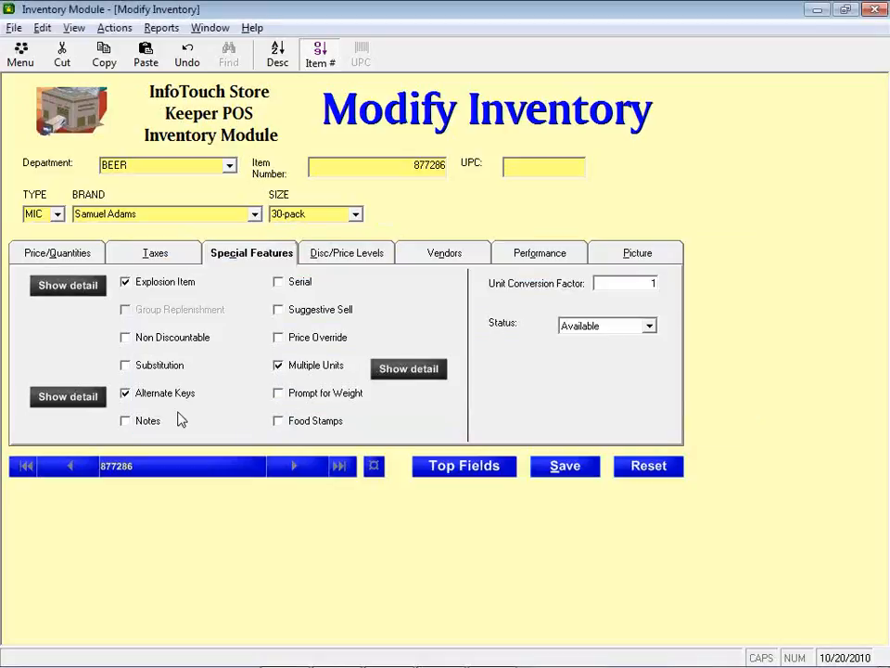
# Examine the 6Pack selling unit's conversion factor and pricing, and compare it with the bottle deposit quantity in the explosion components
pyautogui.click(408, 370)
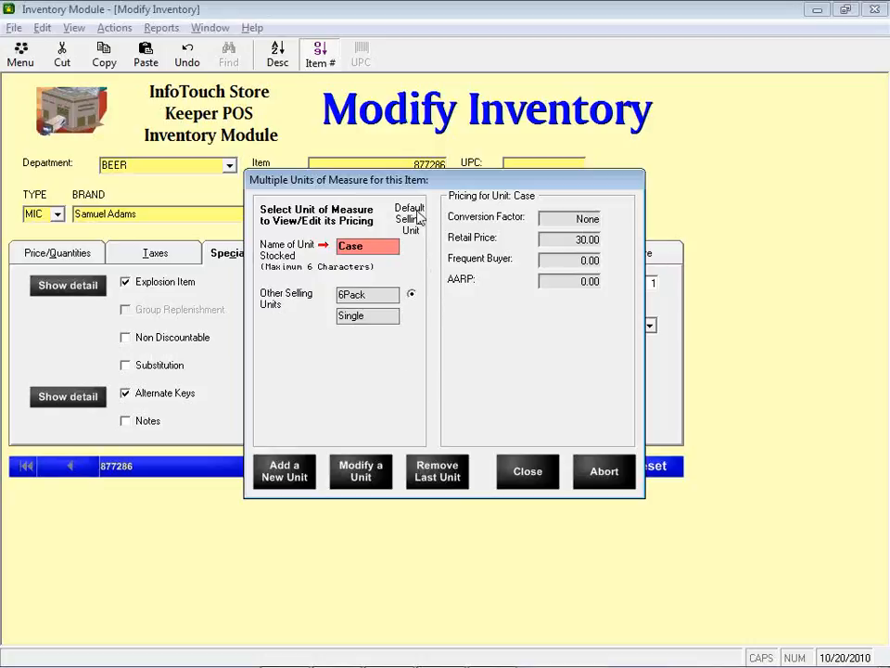
pyautogui.click(368, 295)
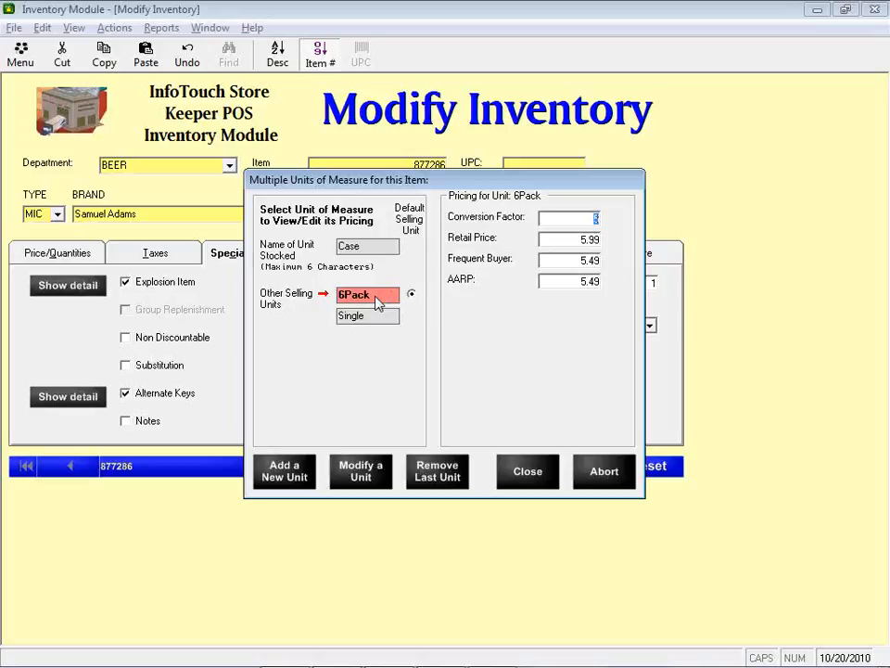
pyautogui.click(584, 475)
pyautogui.click(56, 290)
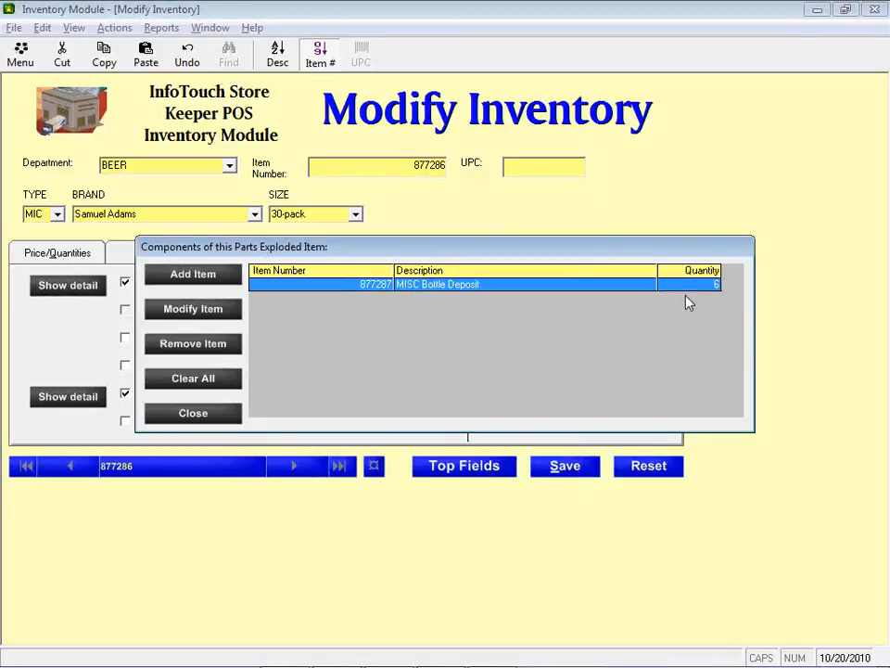
# Switch to the register and change the Samuel Adams beer line's unit of measure to Case, followed by Single
pyautogui.hotkey('alt', 'Tab')
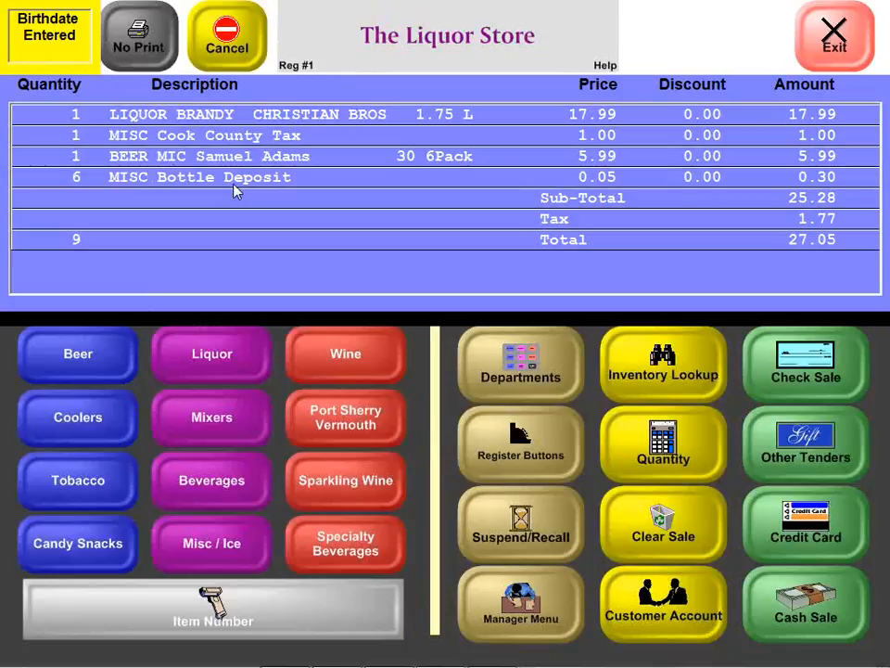
pyautogui.click(296, 159)
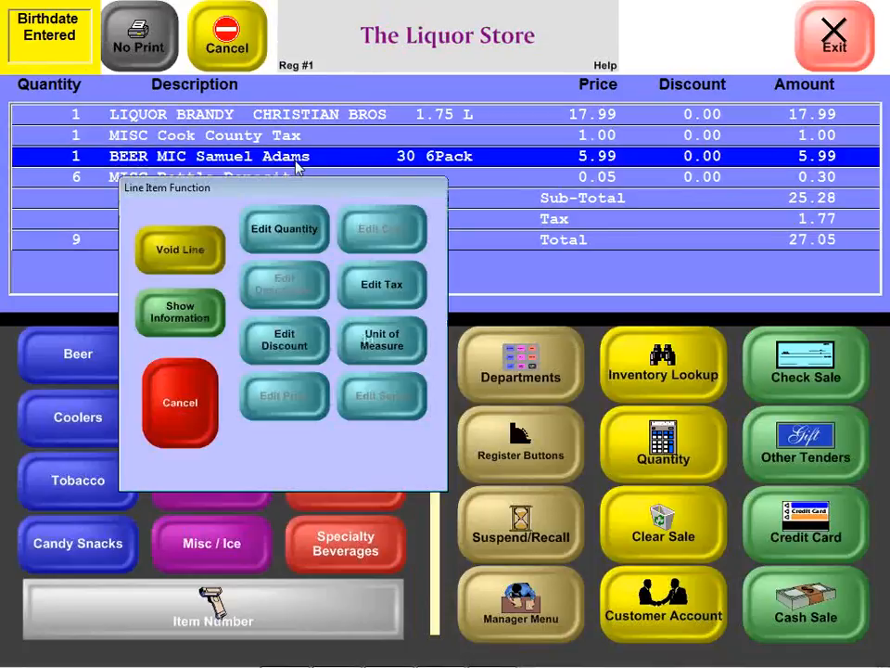
pyautogui.click(377, 334)
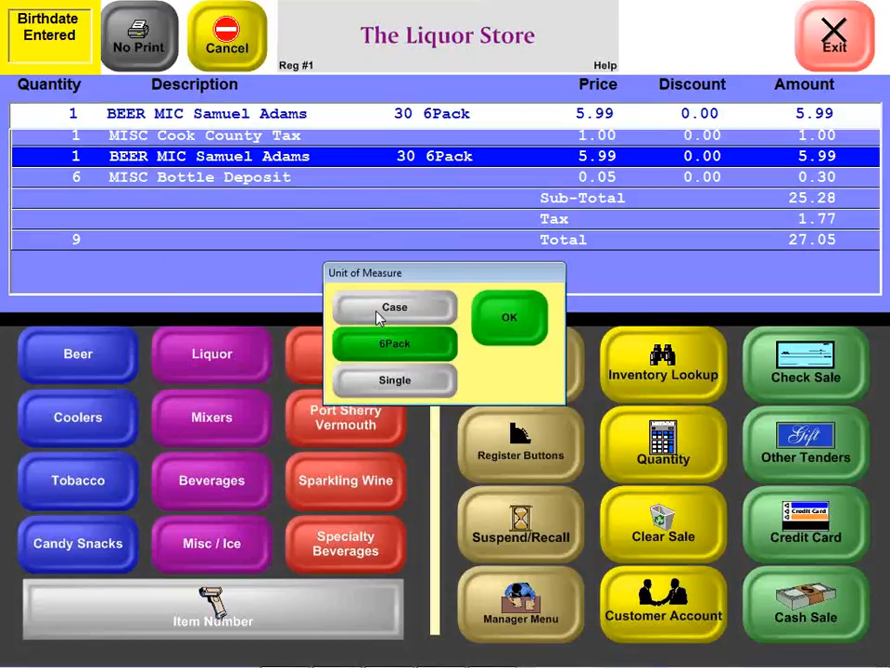
pyautogui.click(380, 313)
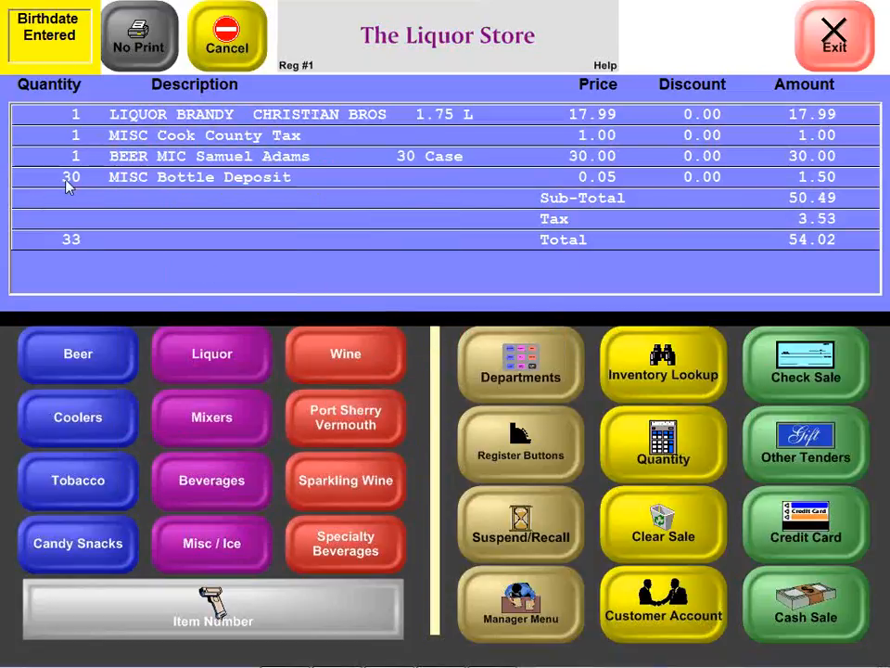
pyautogui.click(419, 159)
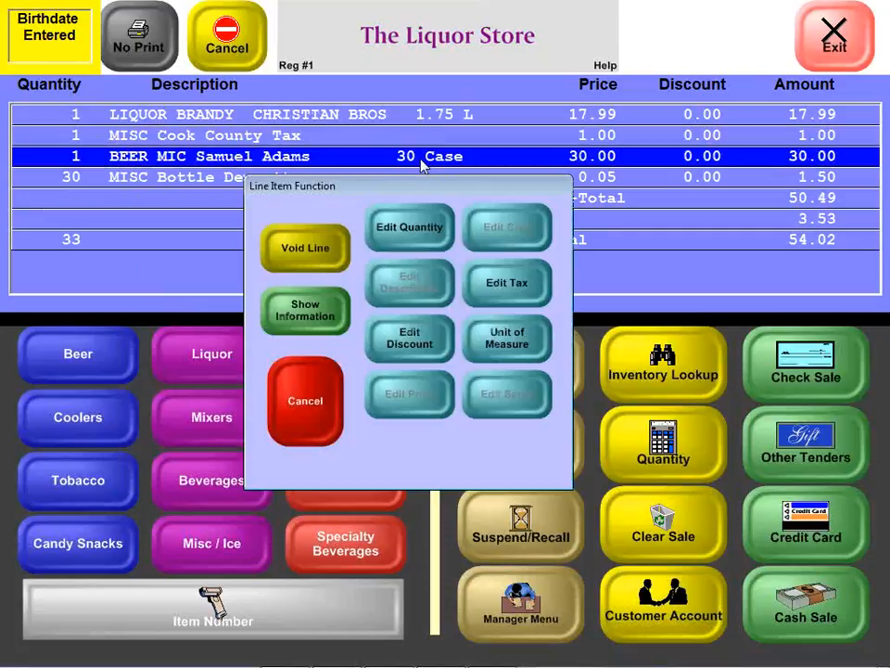
pyautogui.click(519, 343)
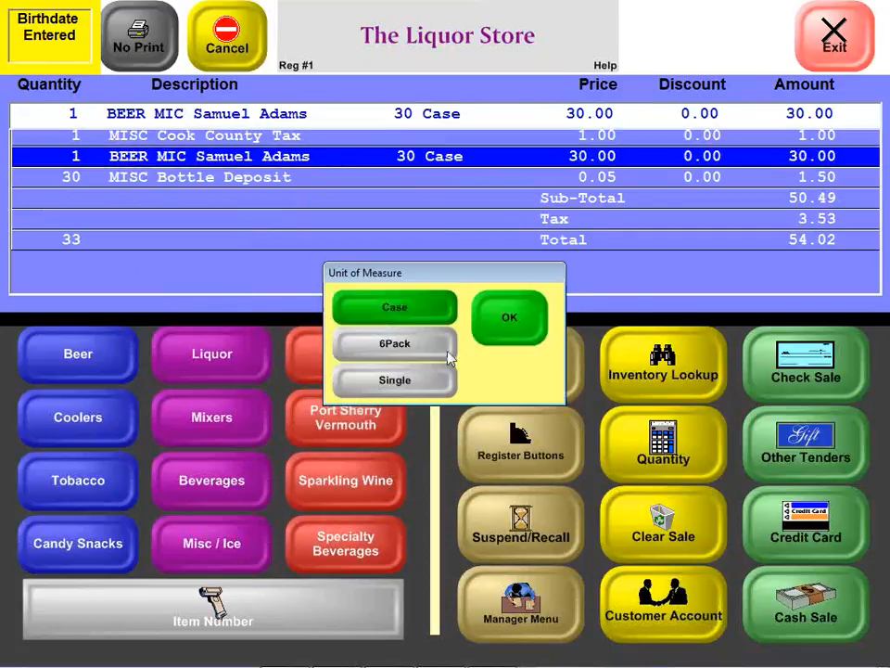
pyautogui.click(422, 388)
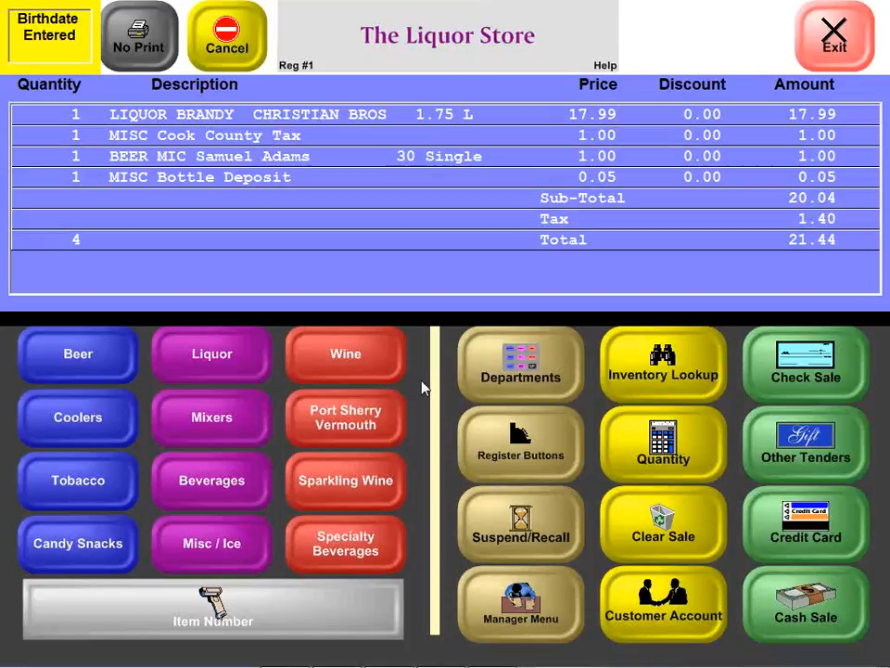
# Switch to Departments Setup and show the settings of the MISC department, including its parts explosion type
pyautogui.hotkey('alt', 'Tab')
pyautogui.hotkey('alt', 'Tab')
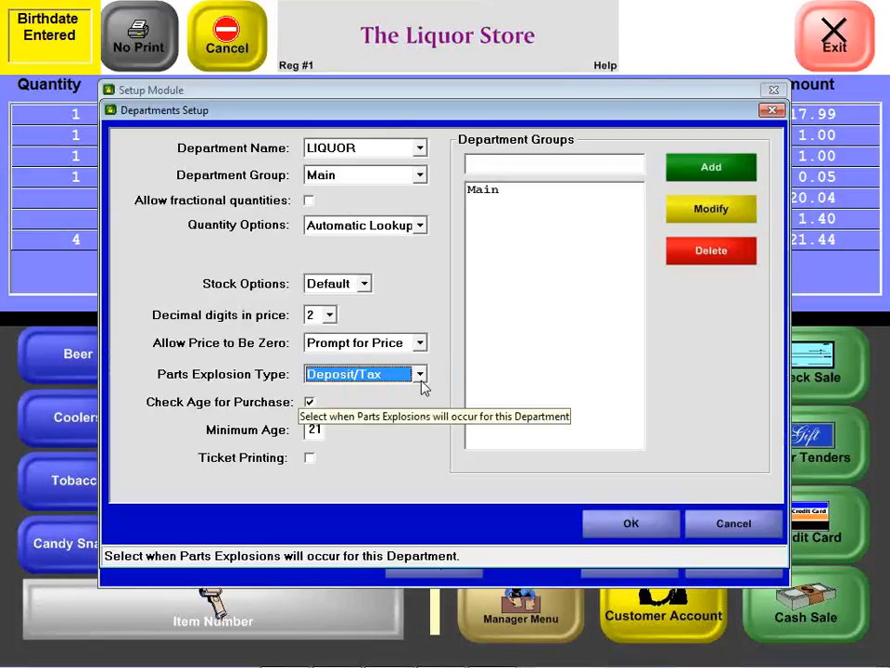
pyautogui.click(419, 148)
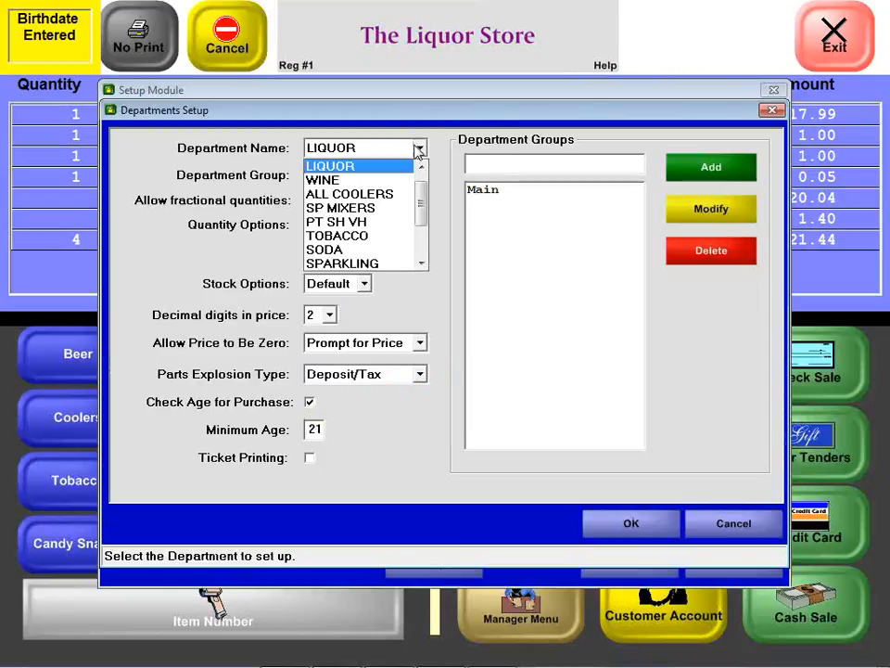
pyautogui.click(421, 247)
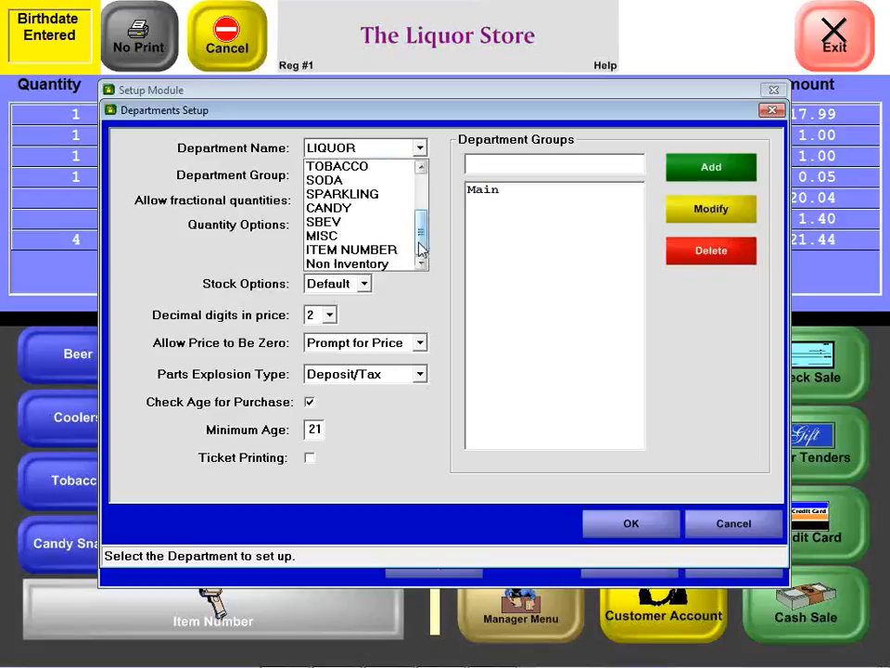
pyautogui.click(366, 237)
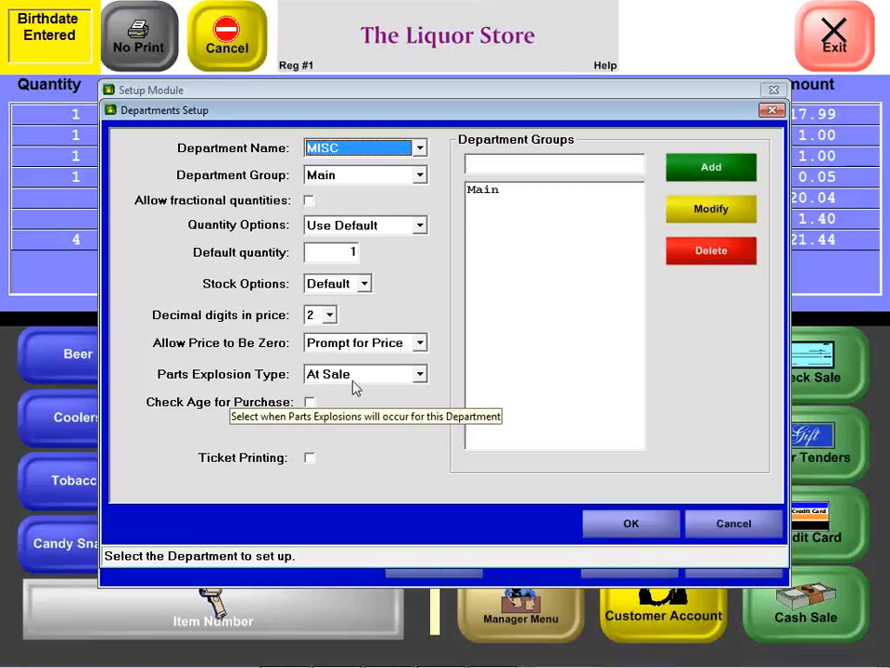
# Return to Modify Inventory, close the beer item's explosion components and discard its unsaved changes
pyautogui.hotkey('alt', 'Tab')
pyautogui.hotkey('alt', 'Tab')
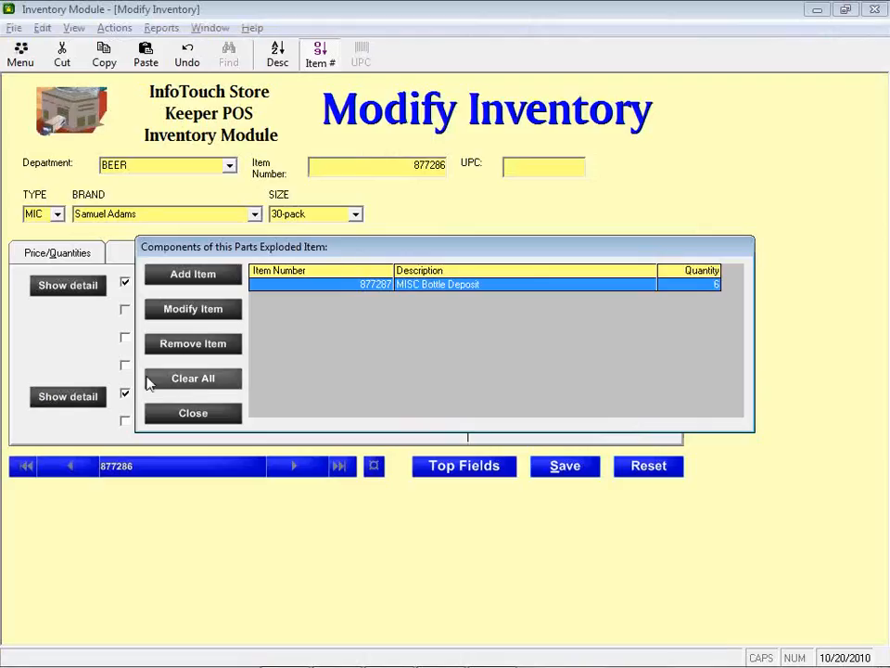
pyautogui.click(197, 415)
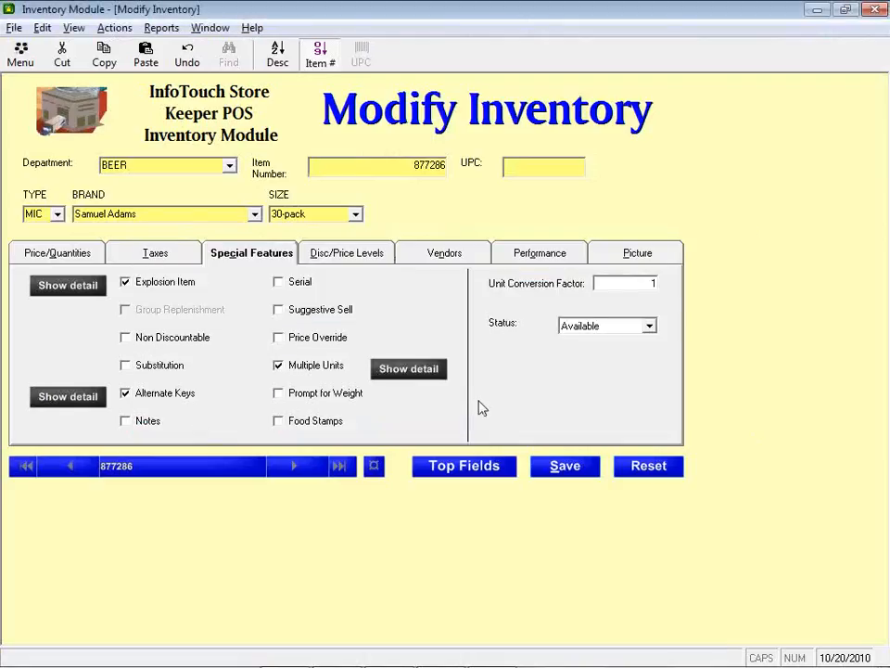
pyautogui.click(630, 467)
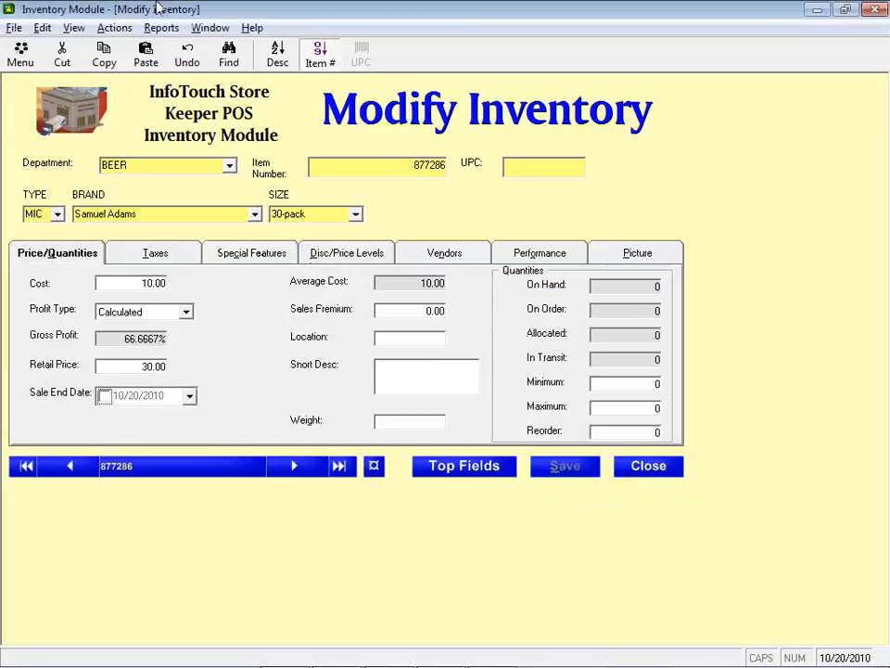
# Find the inventory item Special in the MISC department
pyautogui.click(232, 56)
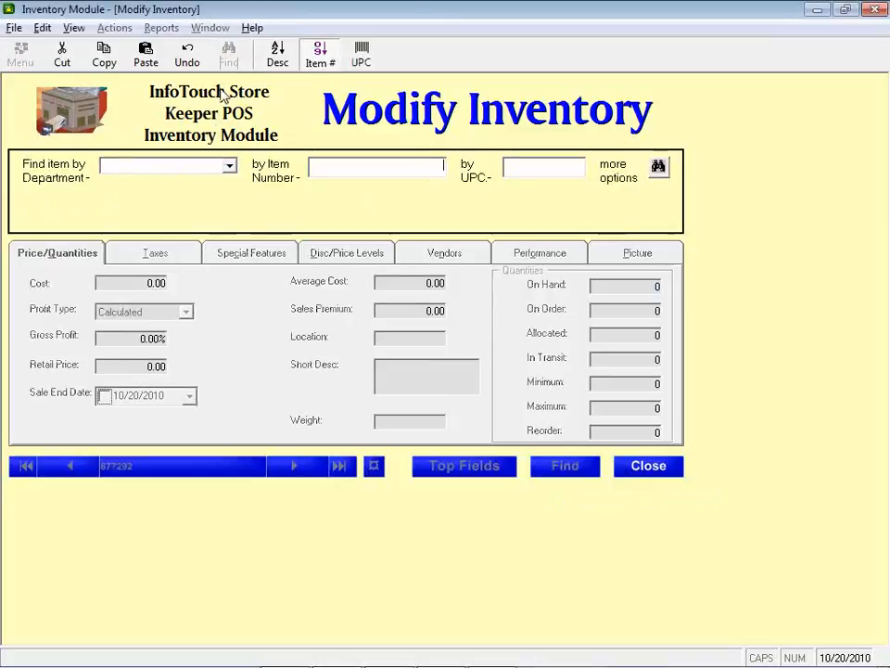
pyautogui.click(229, 165)
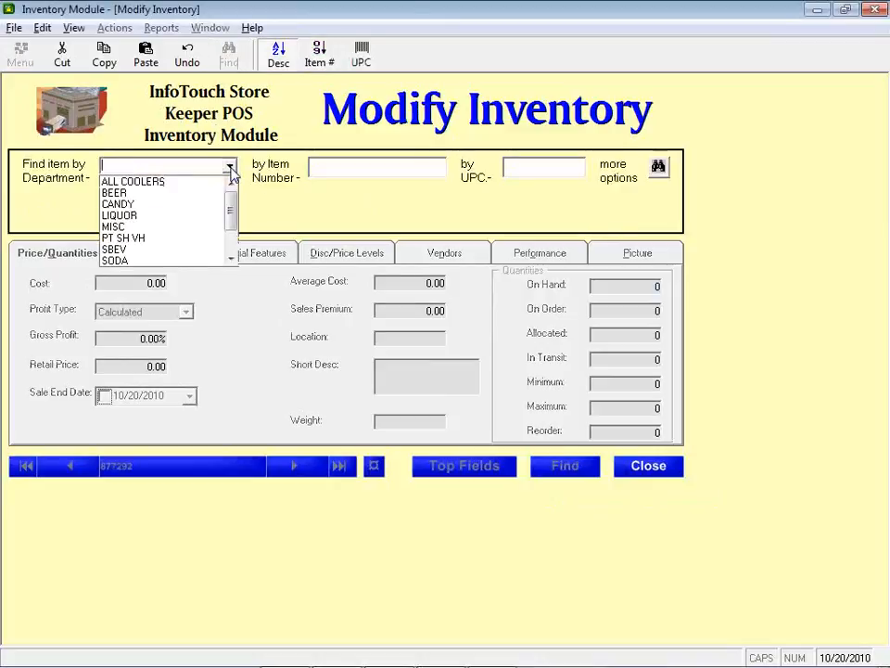
pyautogui.click(192, 226)
pyautogui.click(330, 215)
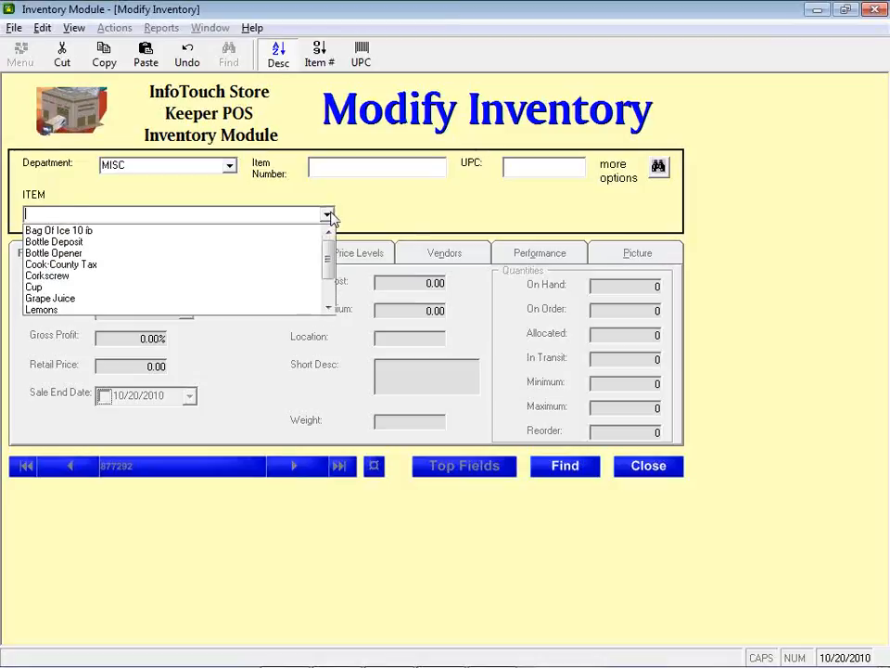
pyautogui.click(327, 295)
pyautogui.click(277, 310)
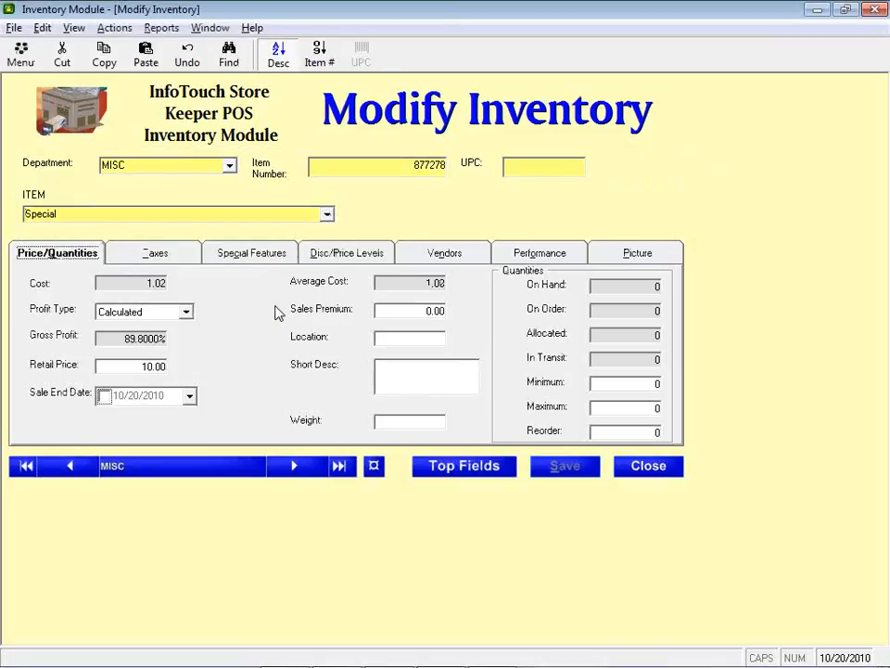
# Review the Special item's explosion components, along with its cost, retail price and quantities
pyautogui.click(266, 257)
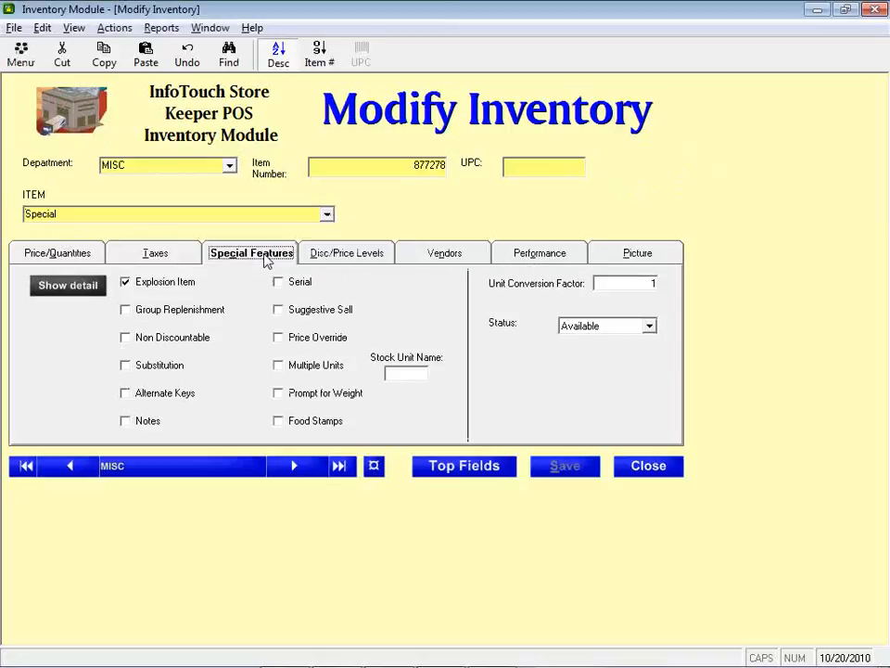
pyautogui.click(74, 287)
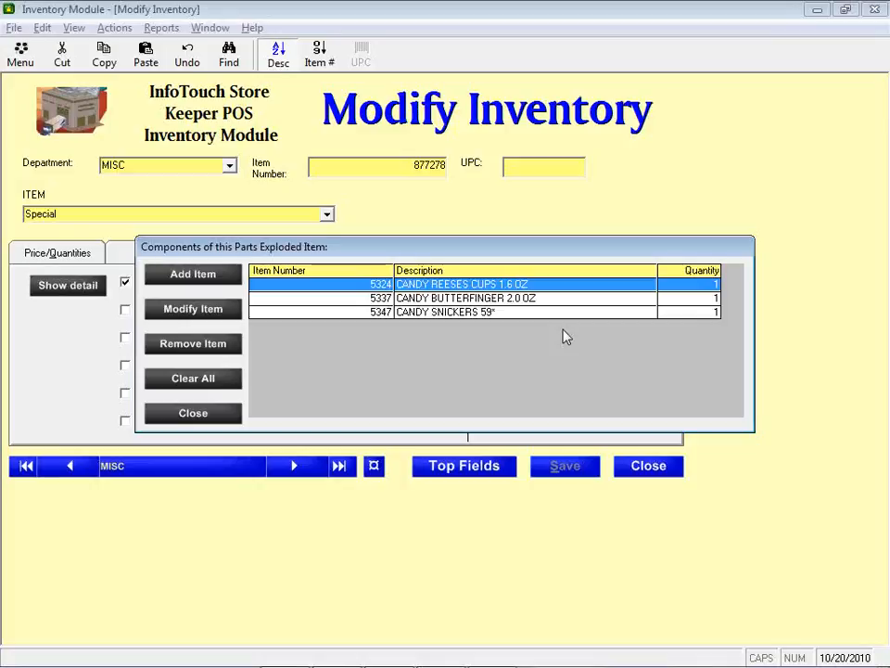
pyautogui.click(193, 414)
pyautogui.click(75, 259)
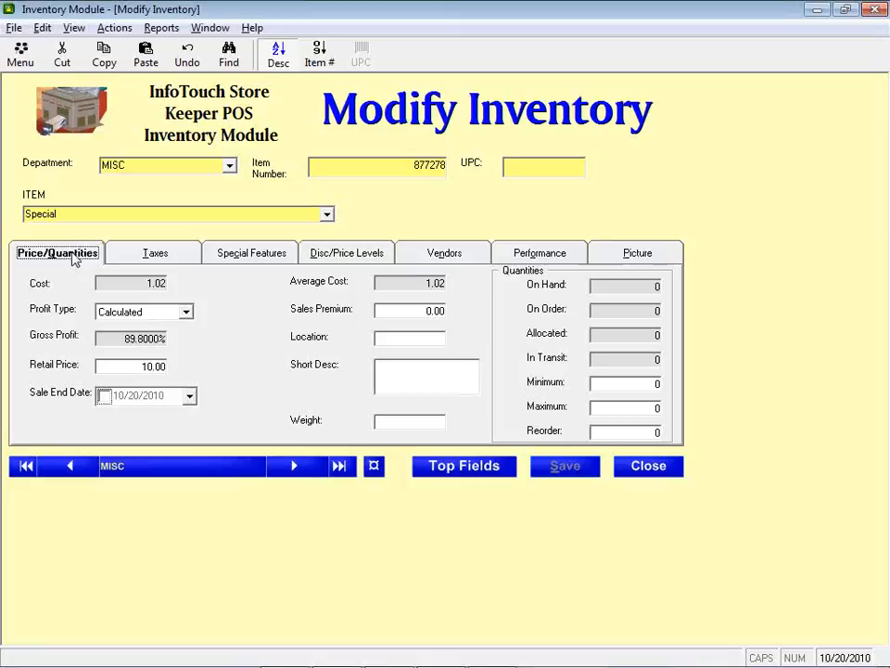
# Switch to the register and add the Special item from the Misc / Ice department to the sale
pyautogui.hotkey('alt', 'Tab')
pyautogui.hotkey('alt', 'Tab')
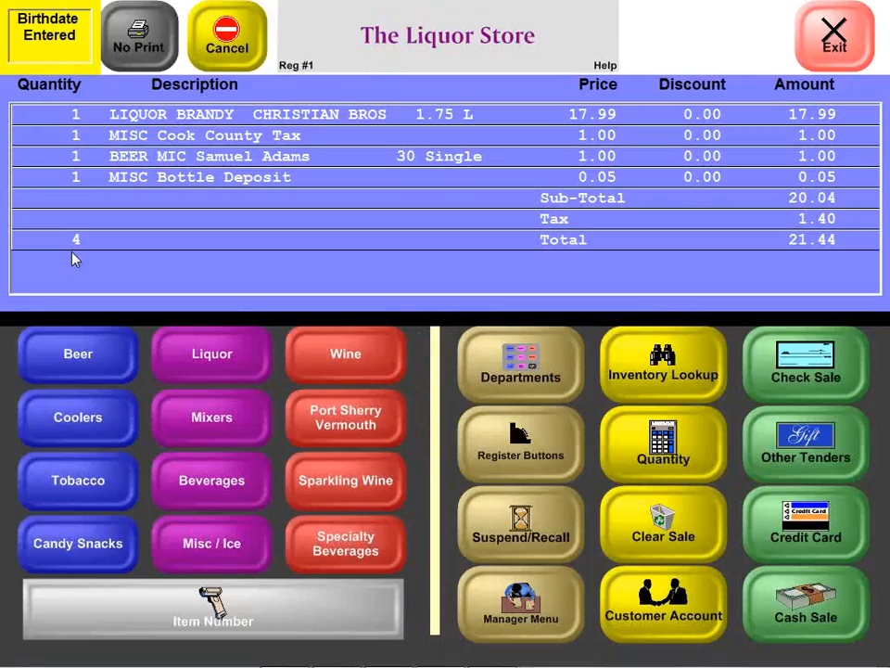
pyautogui.click(199, 543)
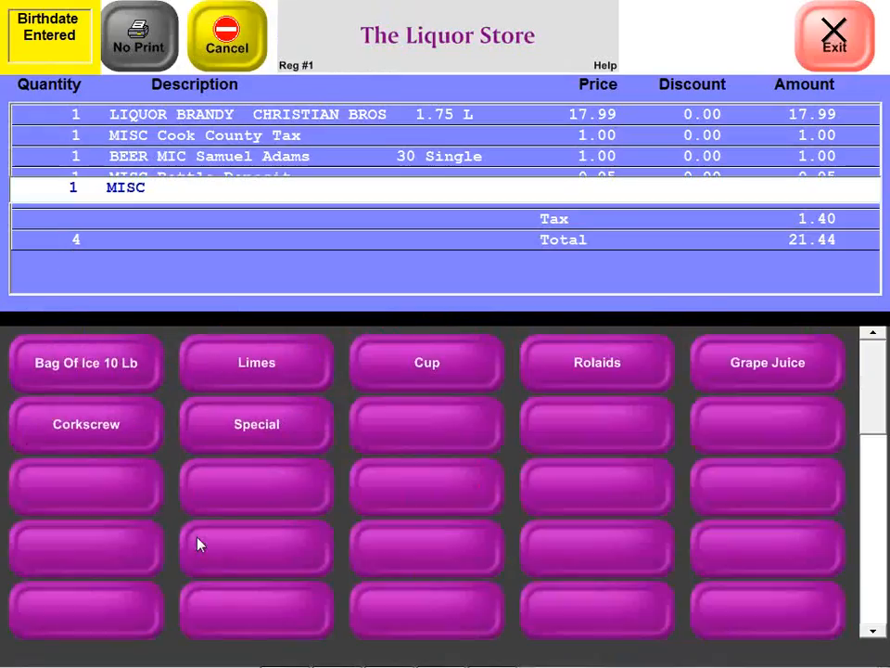
pyautogui.click(247, 445)
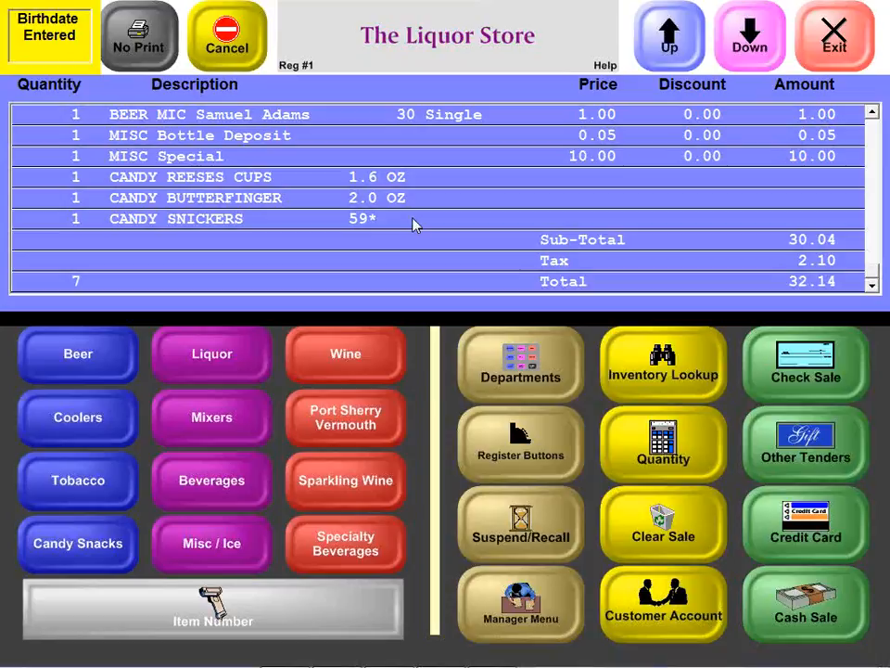
# Compare the line item functions available for the MISC Special line and its Reeses Cups component, leaving both lines unedited
pyautogui.click(275, 159)
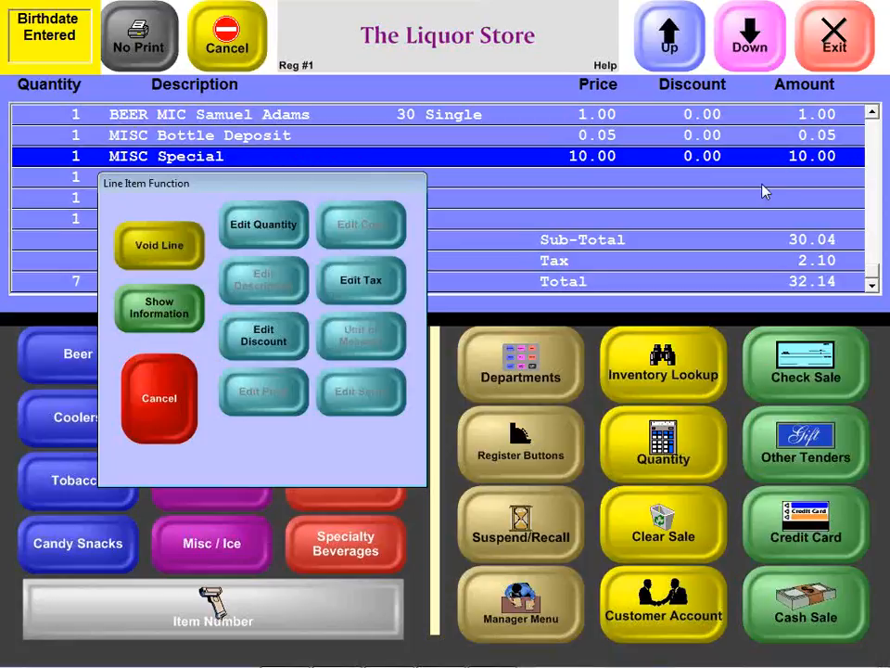
pyautogui.click(144, 408)
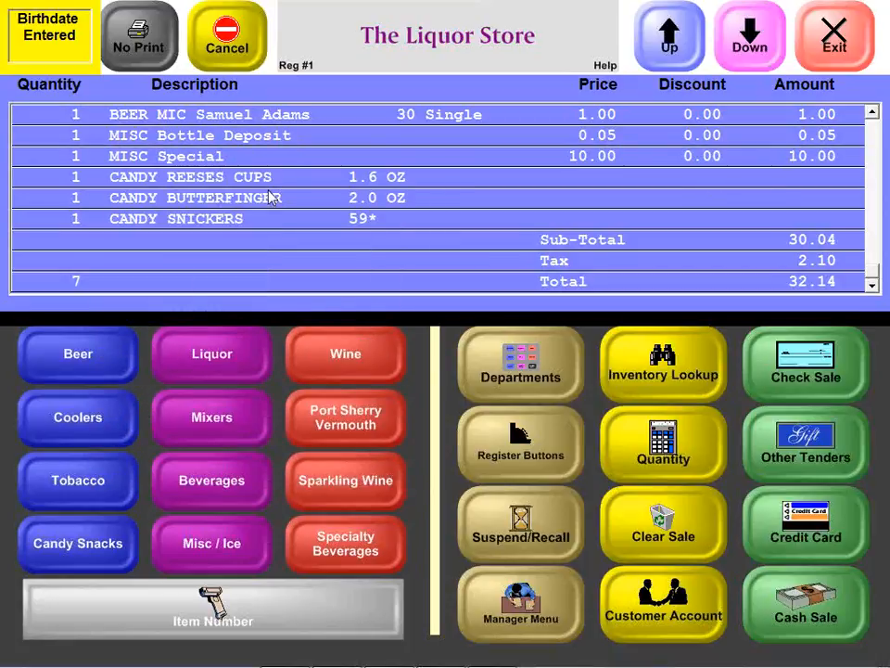
pyautogui.click(270, 186)
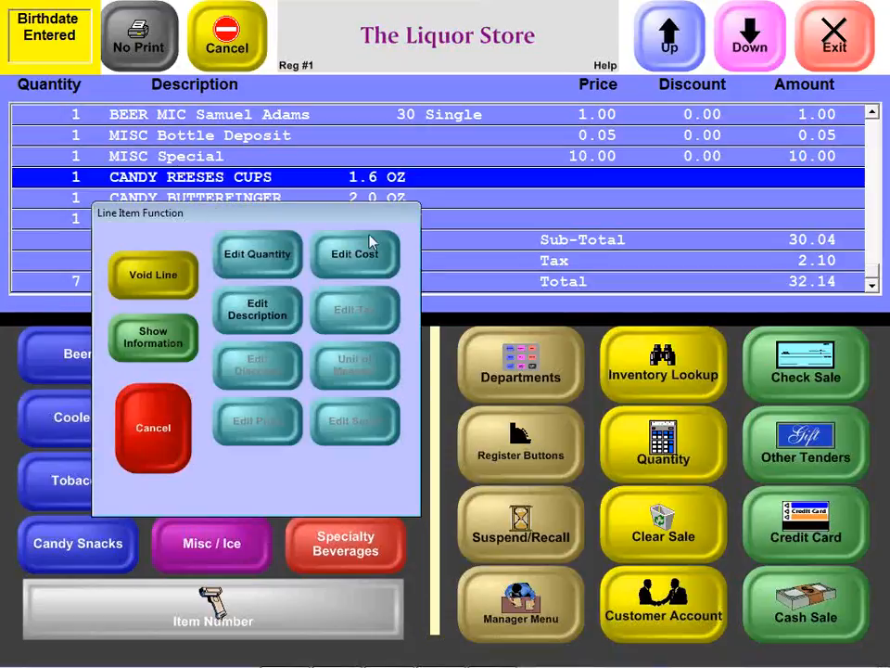
pyautogui.click(149, 424)
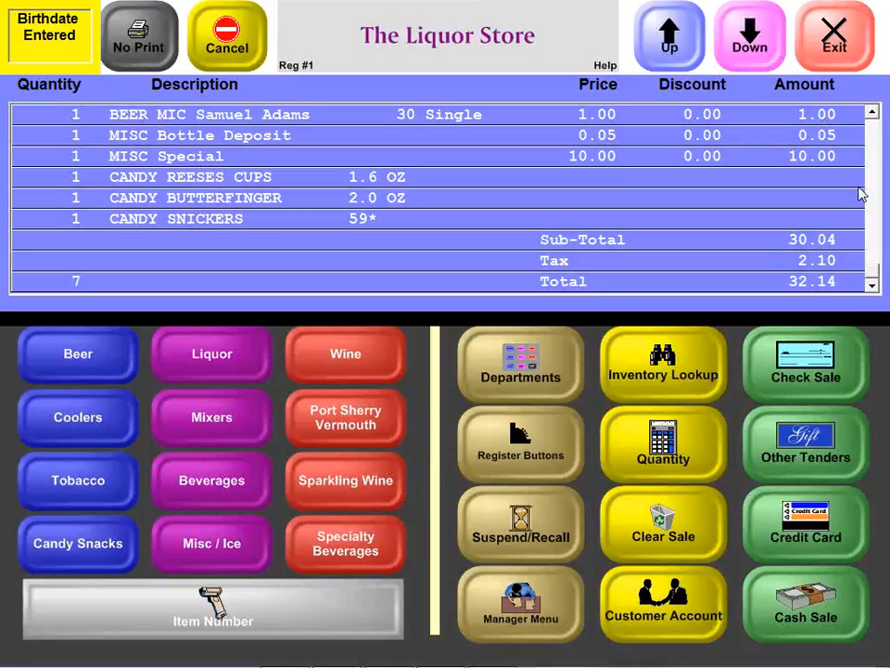
# Switch back to Modify Inventory, find item 877291 and show the components of its parts explosion
pyautogui.hotkey('alt', 'Tab')
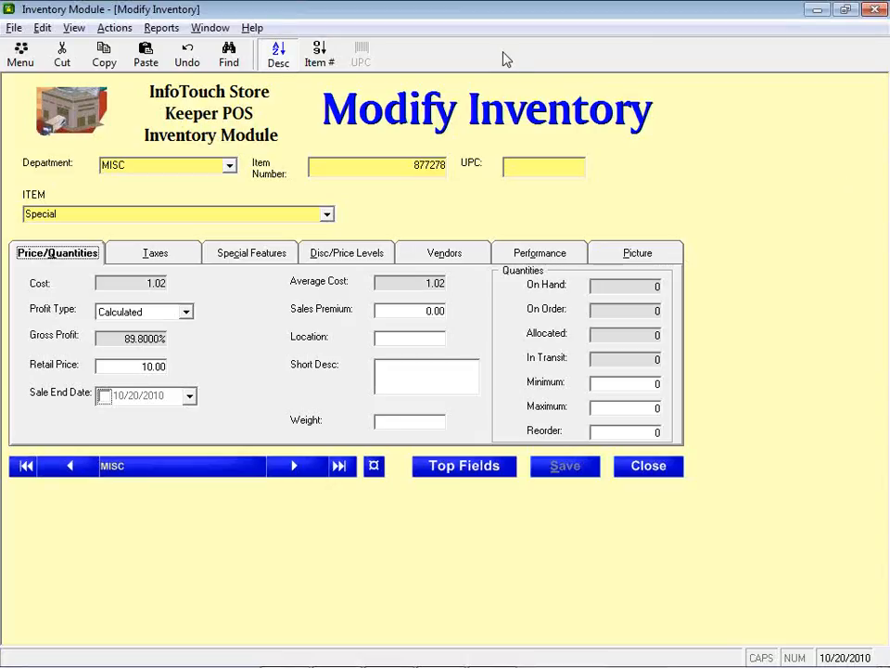
pyautogui.click(229, 53)
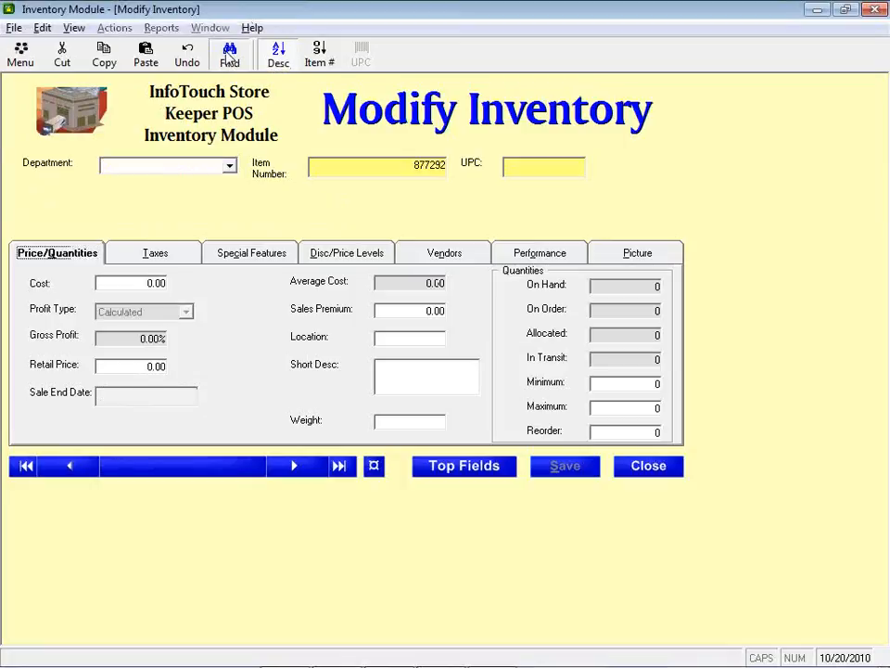
pyautogui.click(417, 167)
pyautogui.write('877291')
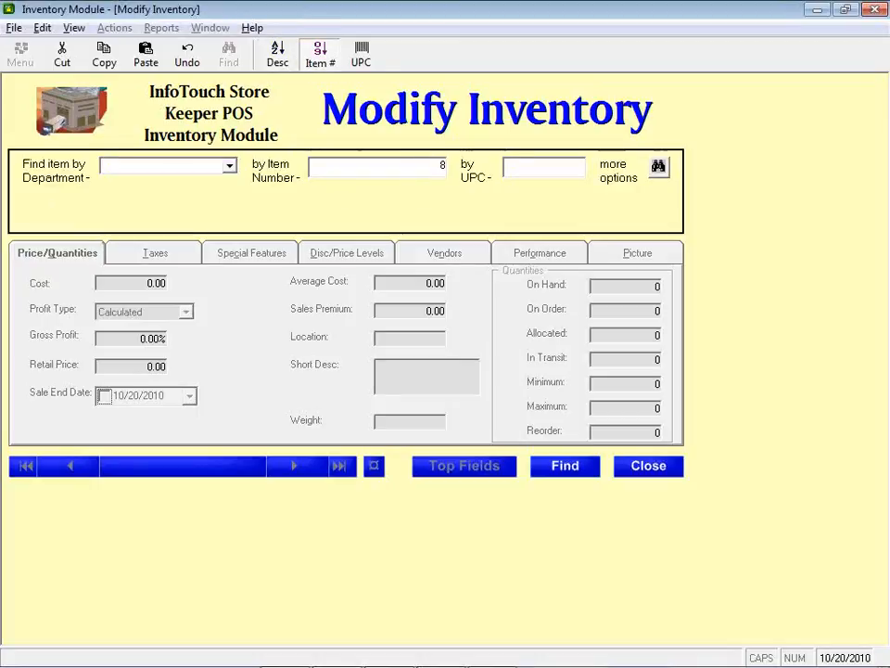
pyautogui.press('Return')
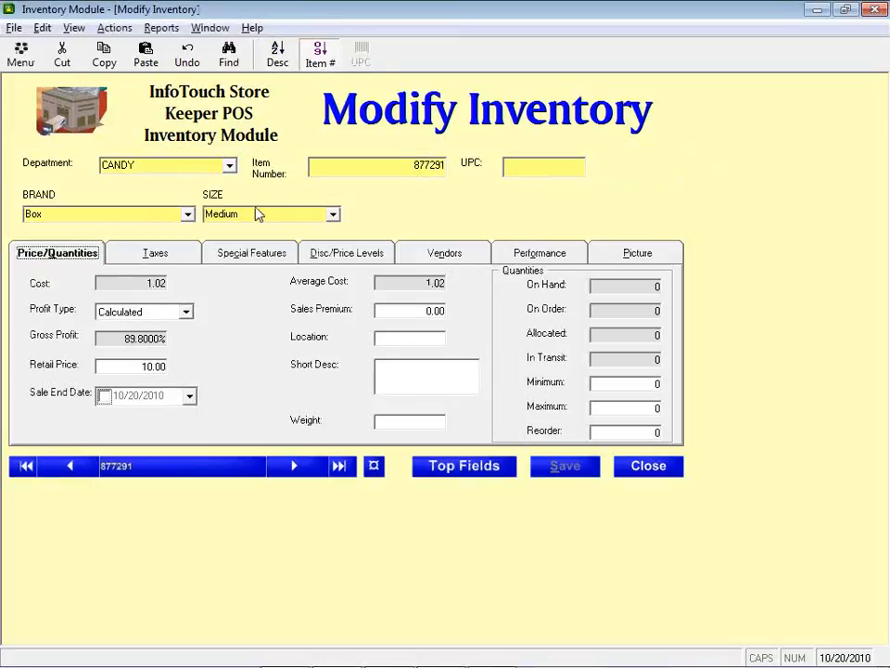
pyautogui.click(262, 254)
pyautogui.click(67, 285)
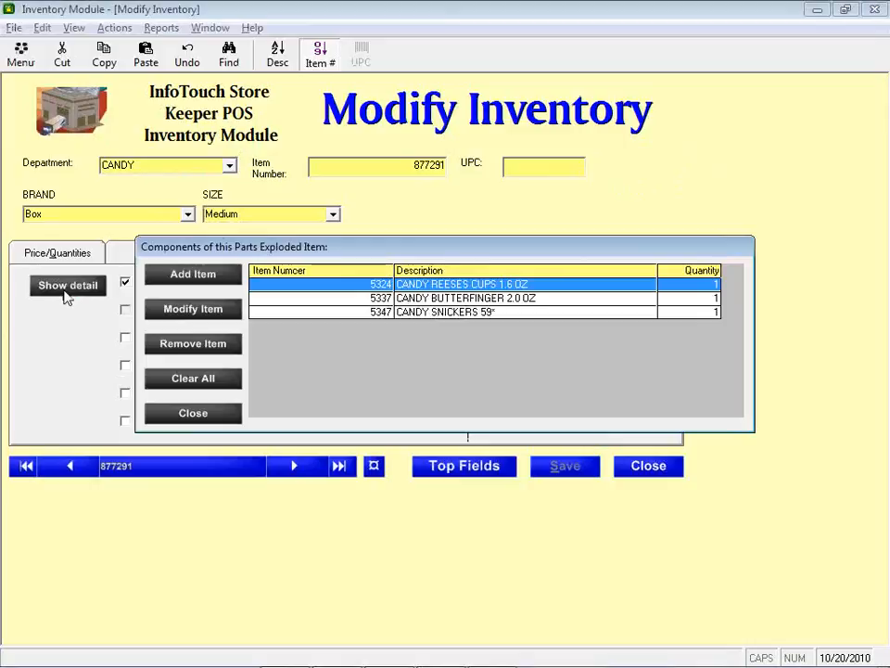
# Switch to Departments Setup and show the CANDY department's settings to check its parts explosion type
pyautogui.hotkey('alt', 'Tab')
pyautogui.hotkey('alt', 'Tab')
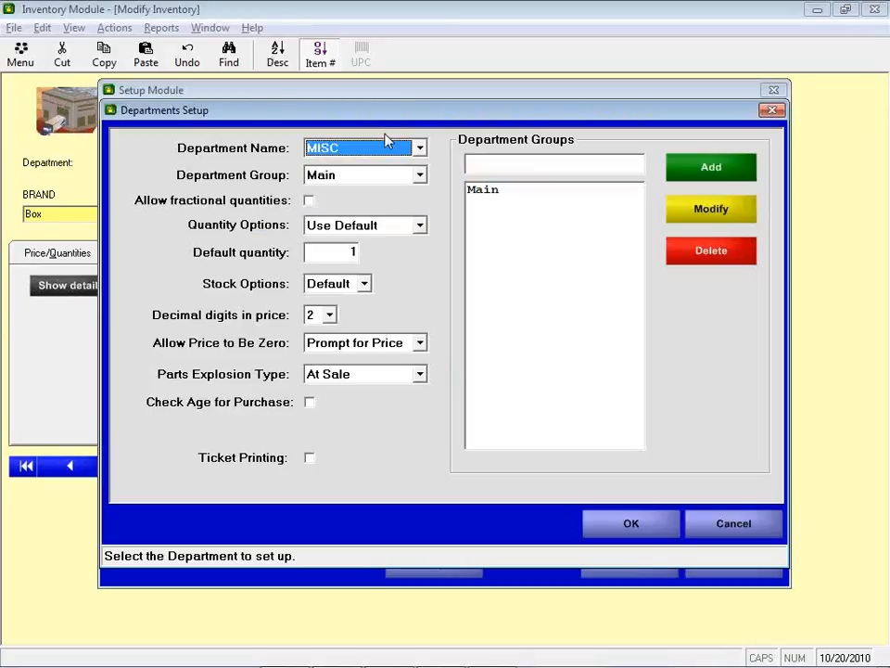
pyautogui.click(420, 148)
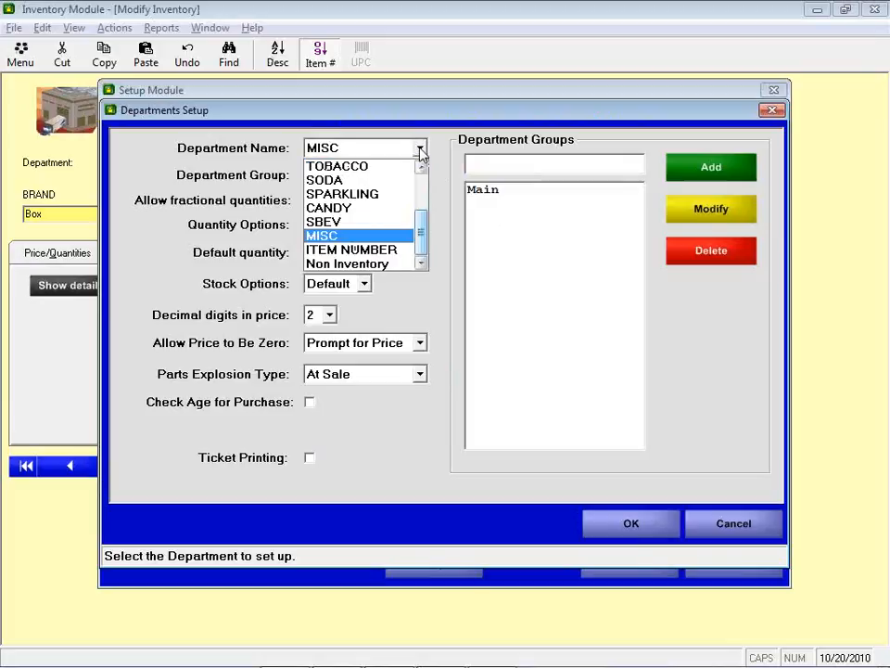
pyautogui.click(330, 209)
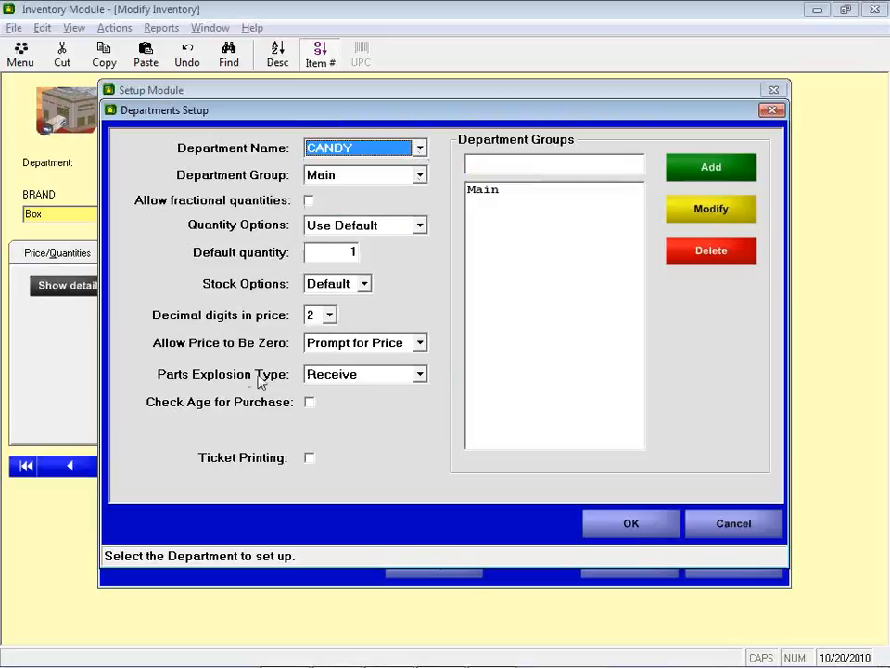
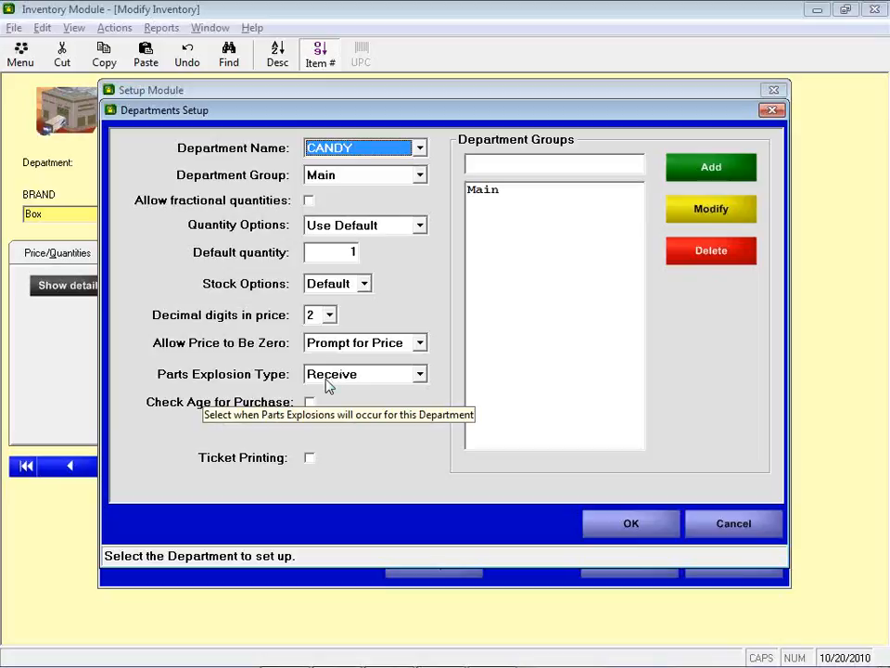
# Switch to the register and add item number 877291 to the sale
pyautogui.hotkey('alt', 'Tab')
pyautogui.hotkey('alt', 'Tab')
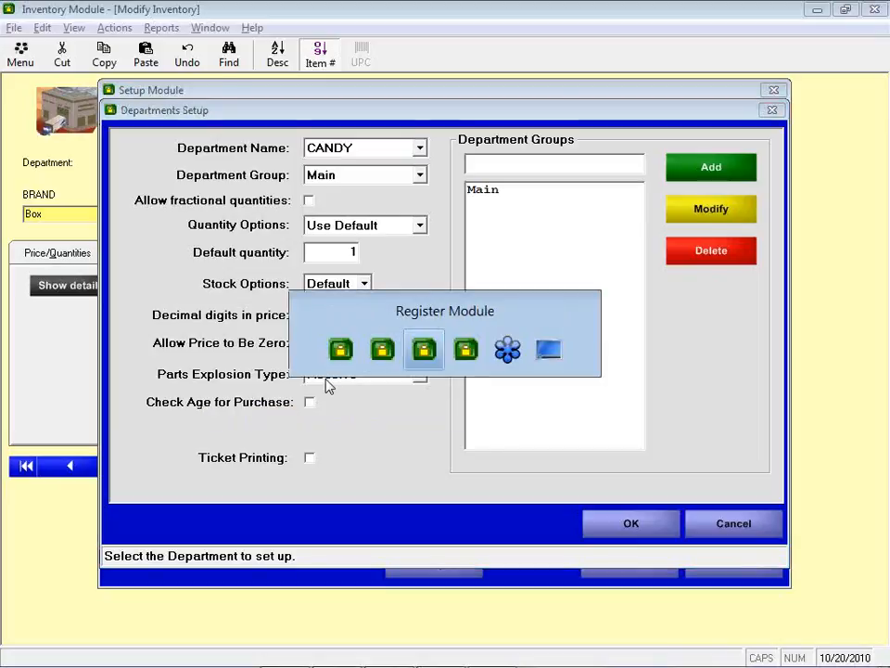
pyautogui.write('877291')
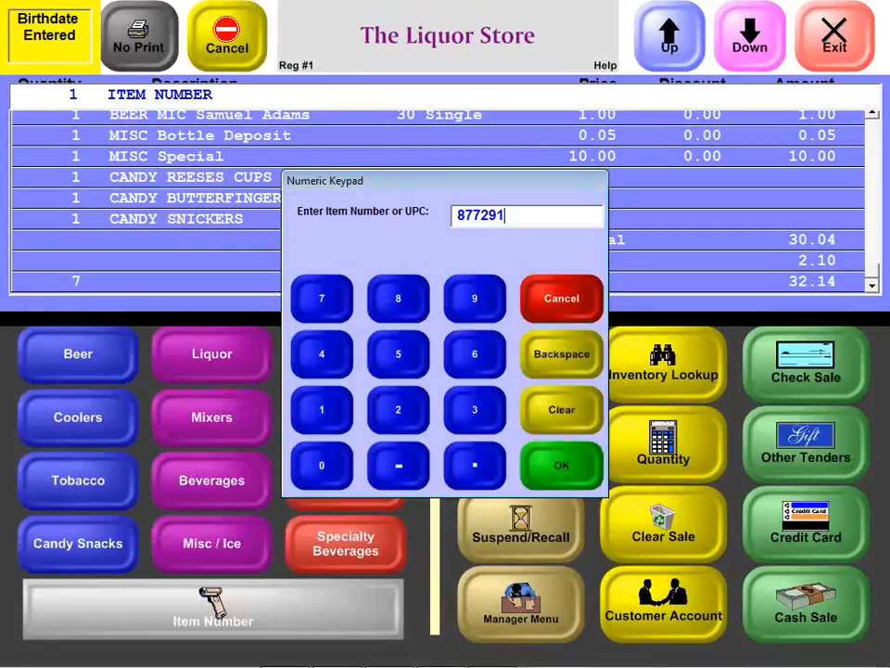
pyautogui.press('Return')
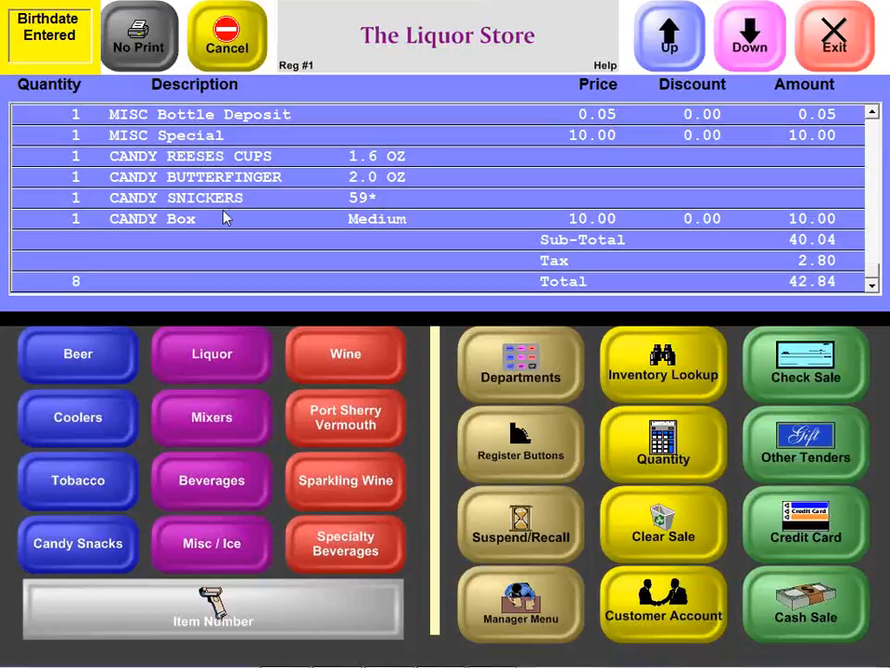
# Switch back to Departments Setup and review the available parts explosion types for CANDY, leaving the department on Receive
pyautogui.hotkey('alt', 'Tab')
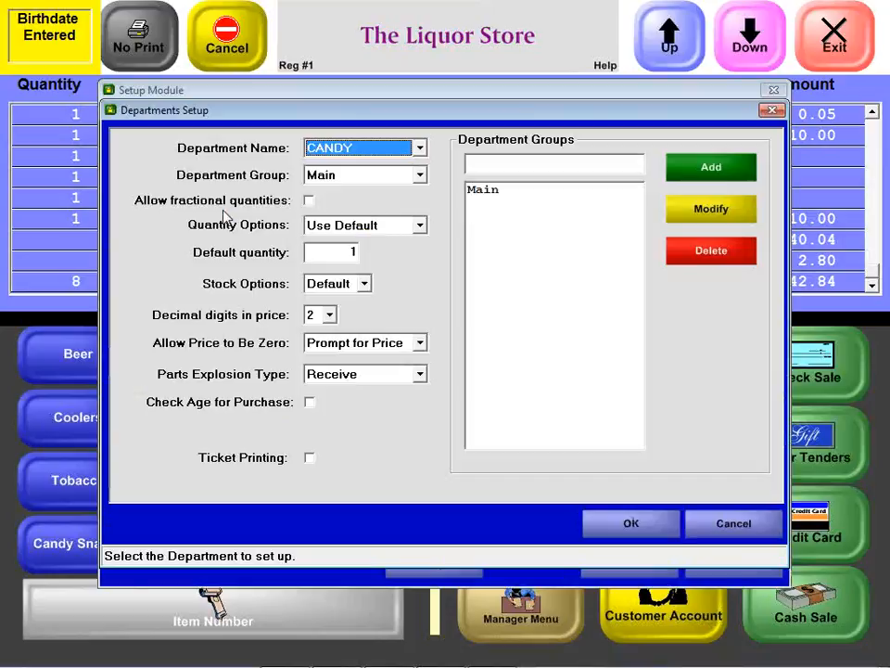
pyautogui.click(419, 376)
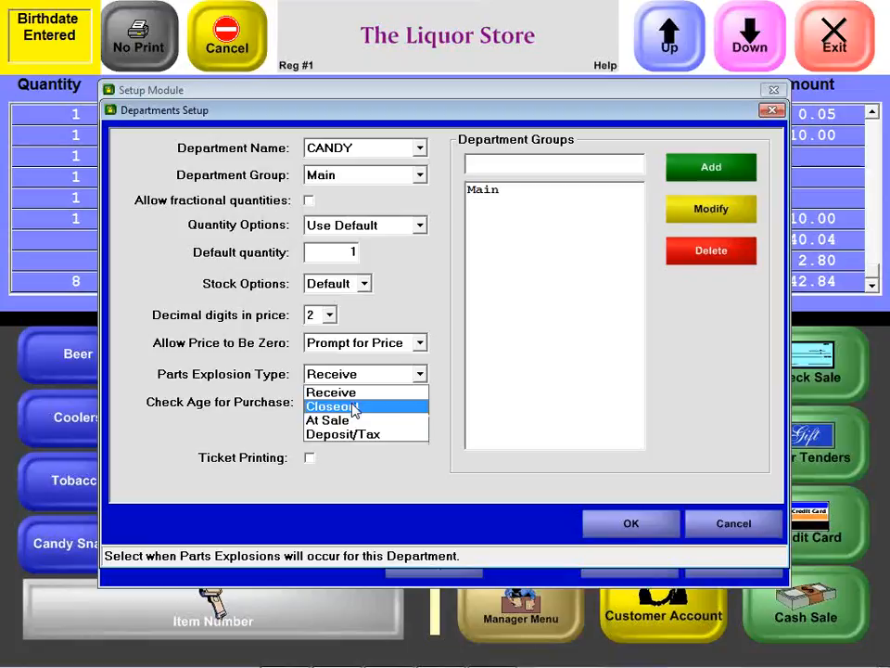
pyautogui.click(417, 308)
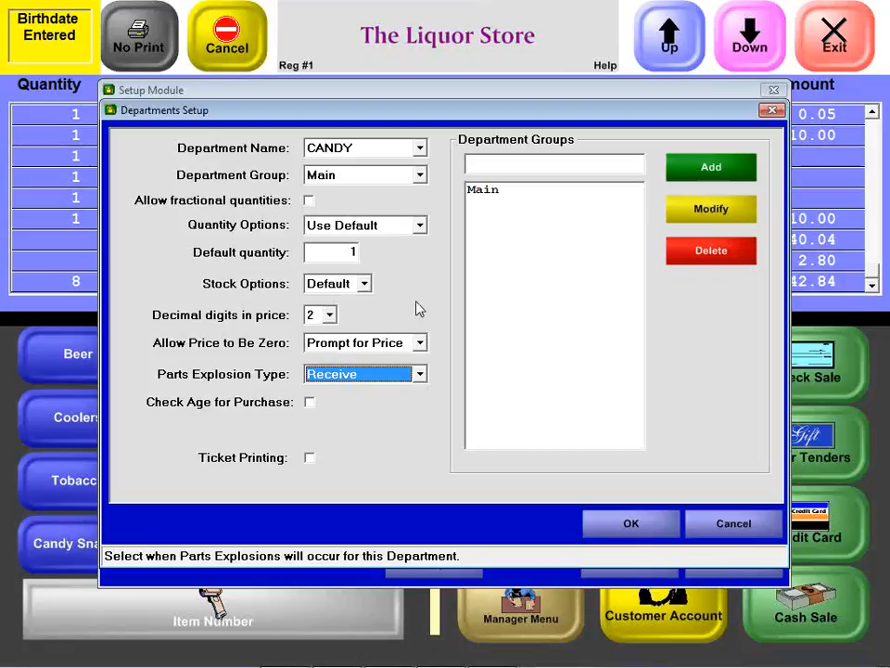
pyautogui.press('Down')
# Return to Modify Inventory and close the list of components for item 877291
pyautogui.hotkey('alt', 'Tab')
pyautogui.hotkey('alt', 'Tab')
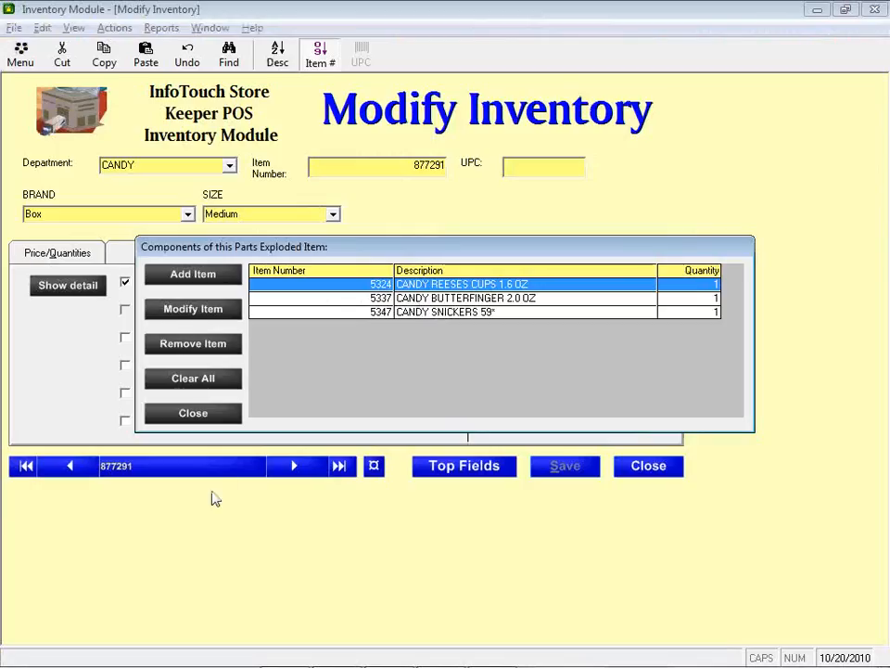
pyautogui.click(193, 414)
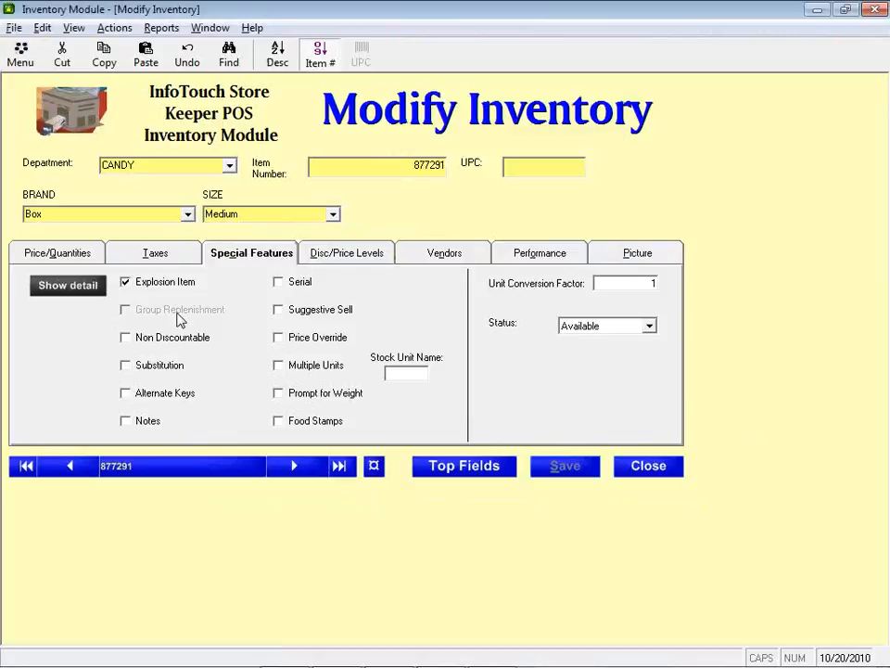
# Try the Non Discountable and Substitution options on item 877291 and discard the changes
pyautogui.click(140, 341)
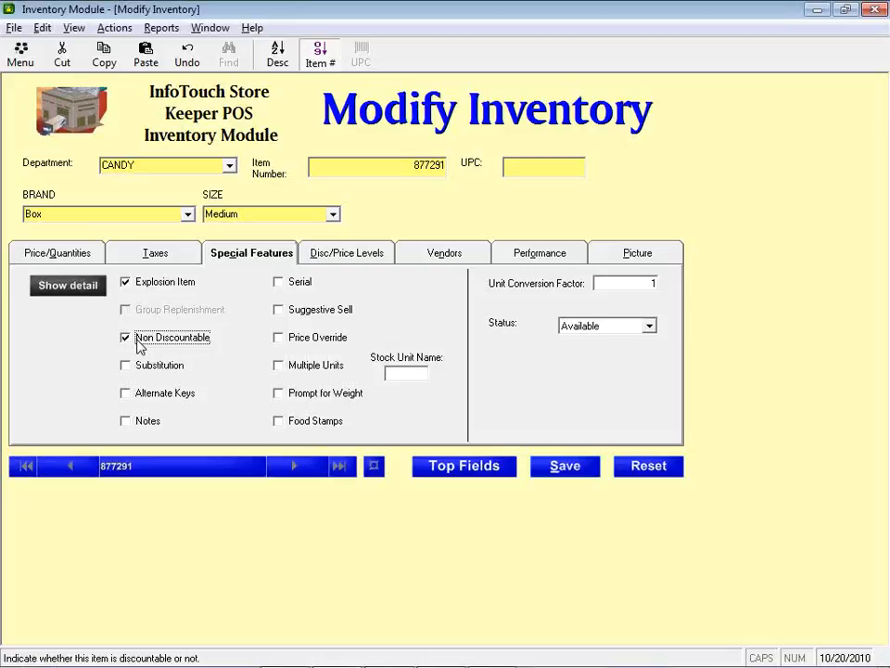
pyautogui.click(139, 343)
pyautogui.click(133, 369)
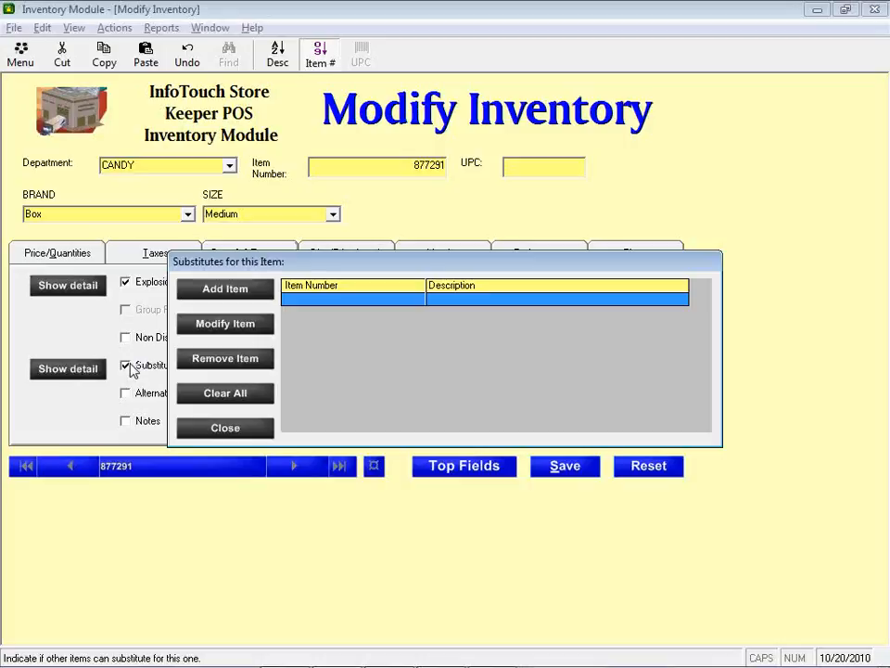
pyautogui.click(248, 434)
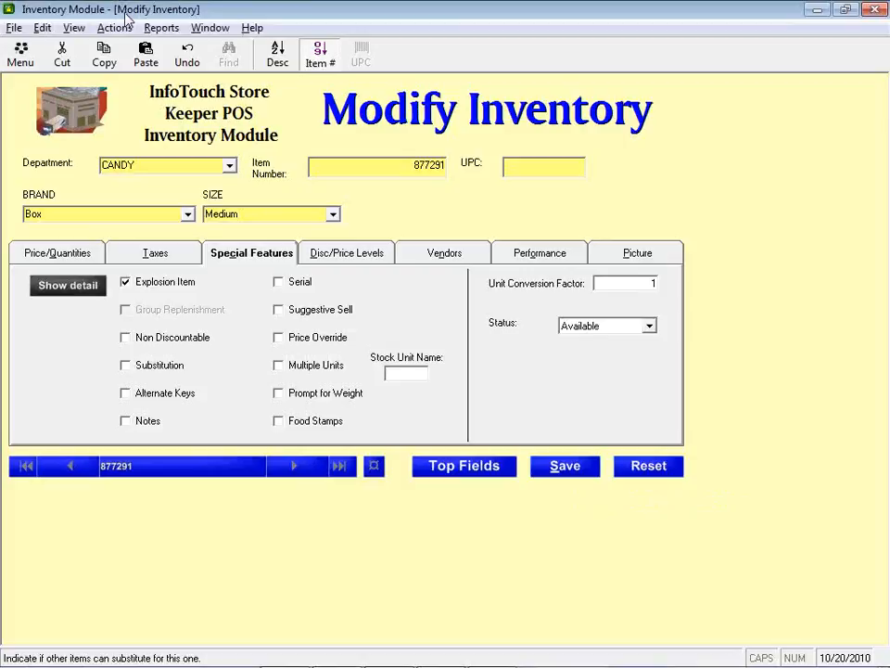
pyautogui.click(653, 474)
pyautogui.press('y')
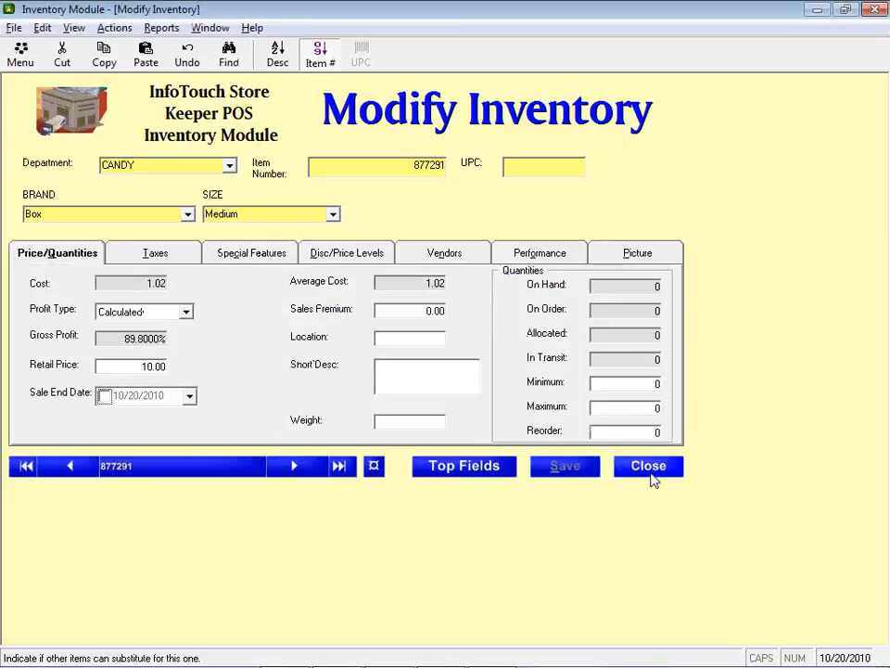
# Find item number 19272 and show its special features
pyautogui.click(228, 65)
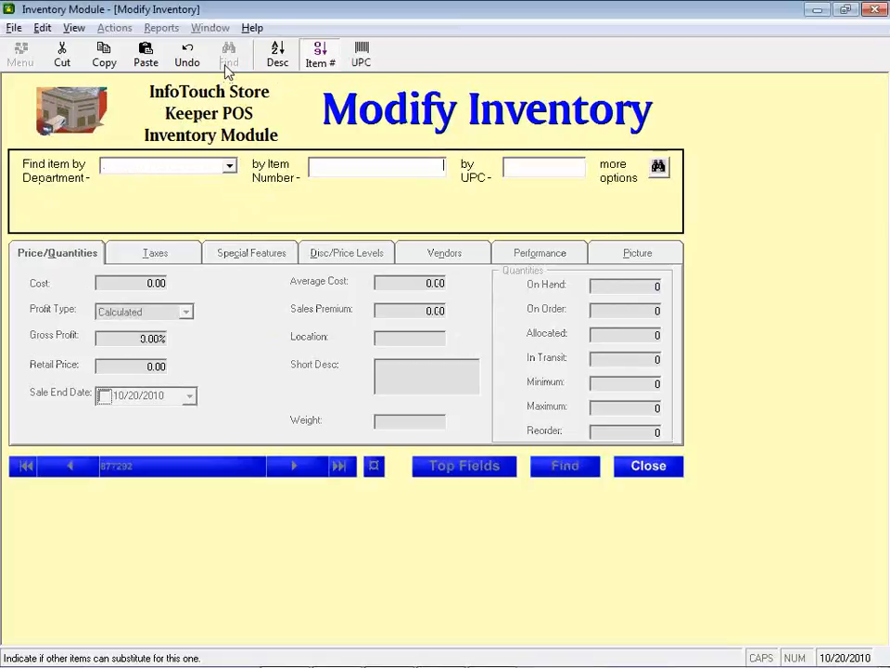
pyautogui.write('193')
pyautogui.write('72')
pyautogui.press('Return')
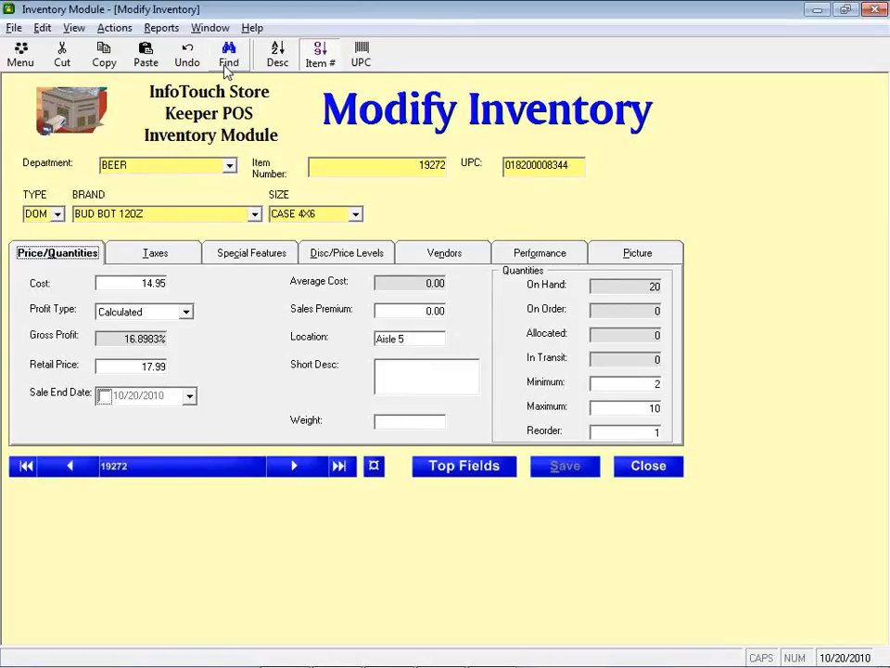
pyautogui.click(253, 256)
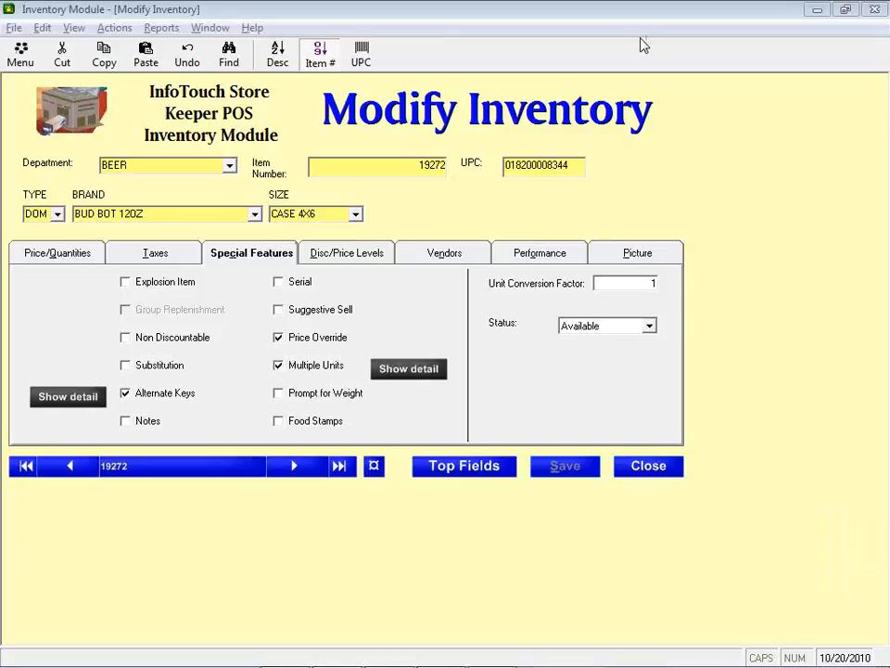
# Review the conversion factors and pricing of the item's CASE, 6 PK, SINGLE and 12 PK units of measure
pyautogui.click(395, 379)
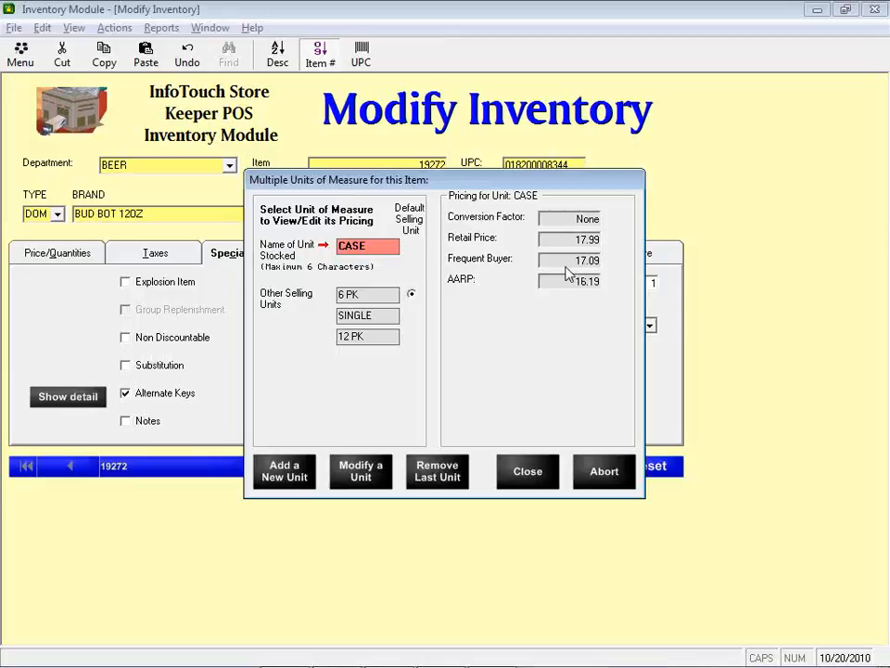
pyautogui.click(360, 295)
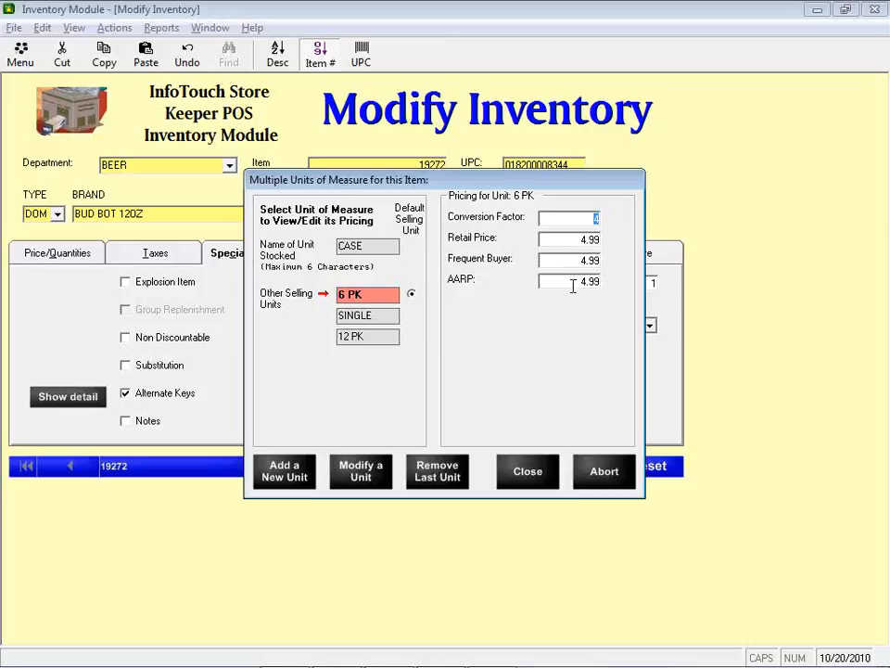
pyautogui.click(385, 316)
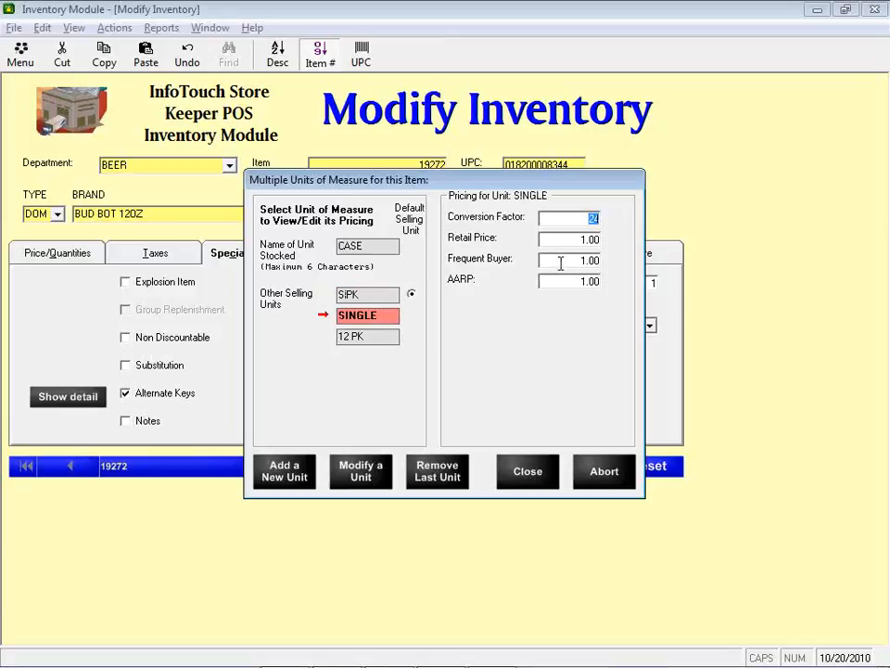
pyautogui.click(372, 341)
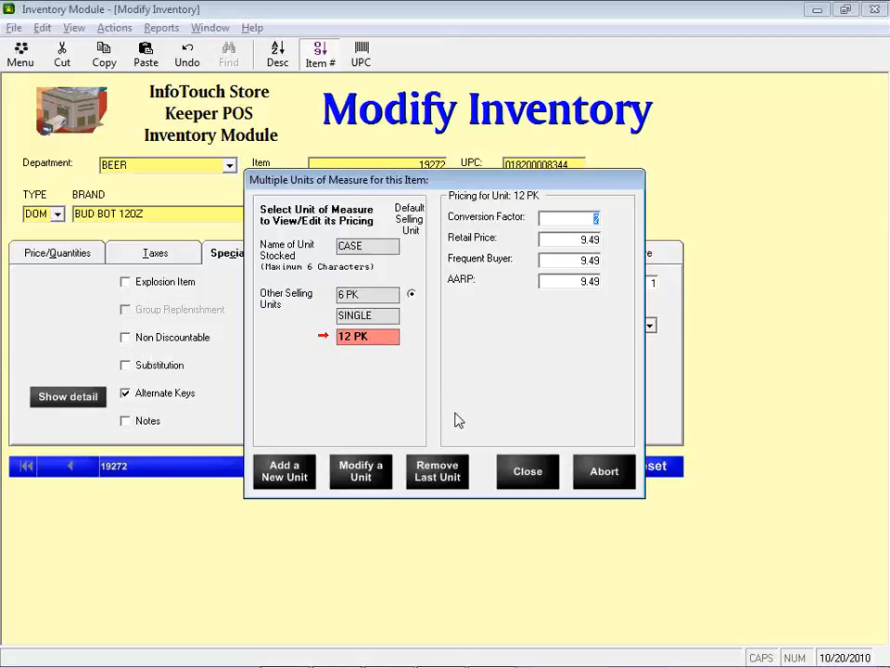
# Switch to the register and add the BUD BOT 12OZ beer to the sale as a 6 PK
pyautogui.hotkey('alt', 'Tab')
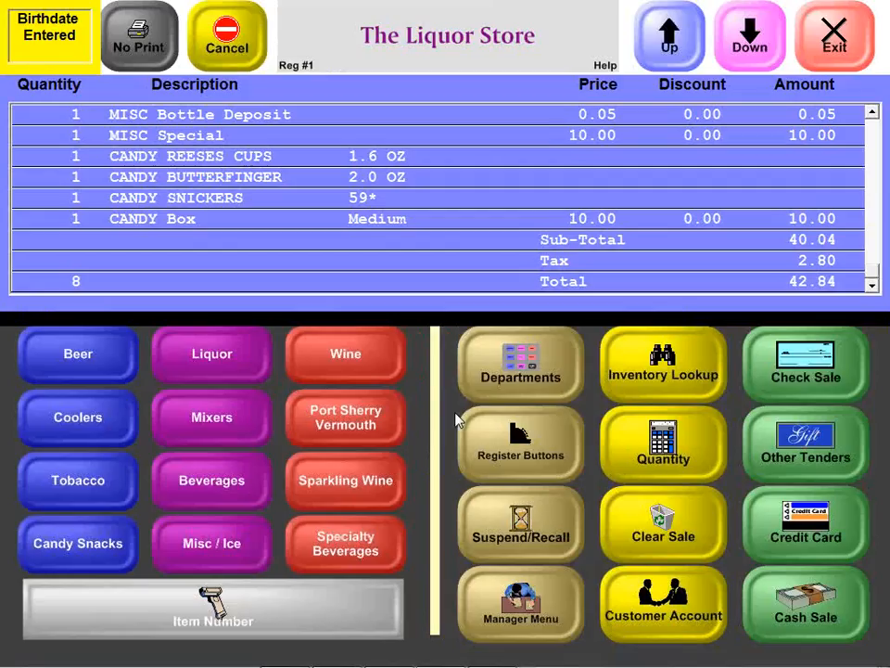
pyautogui.press('Return')
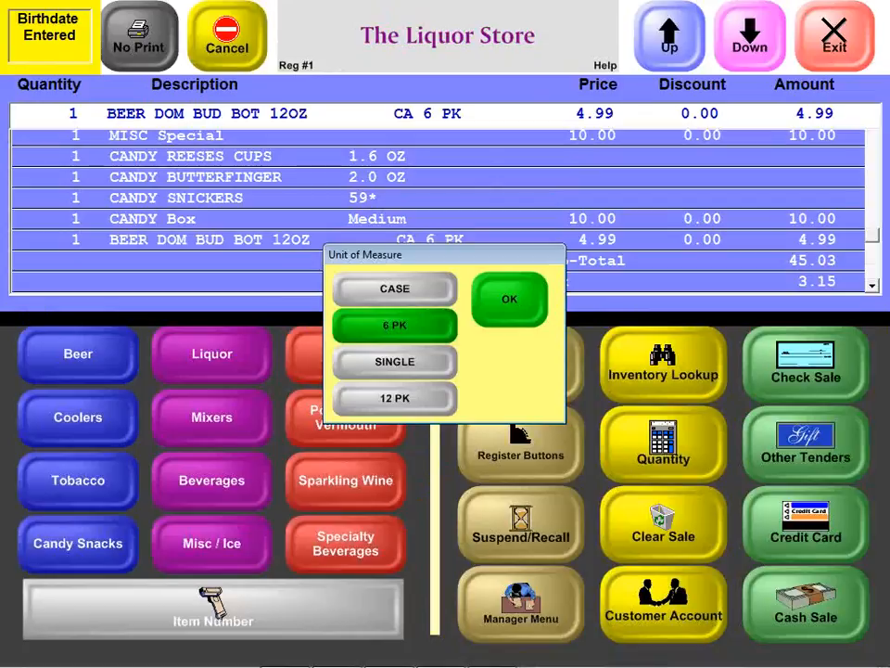
pyautogui.click(492, 297)
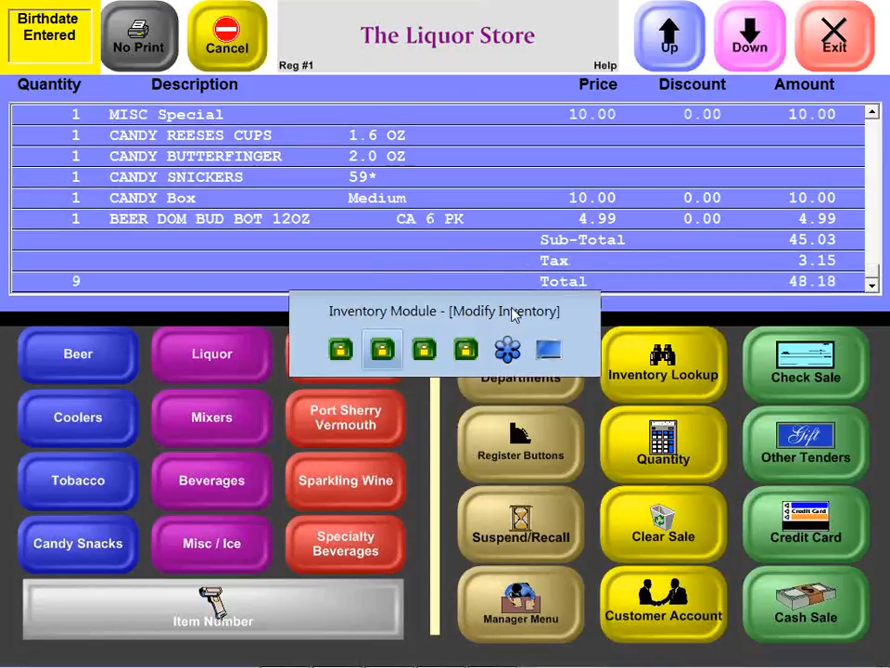
pyautogui.click(513, 314)
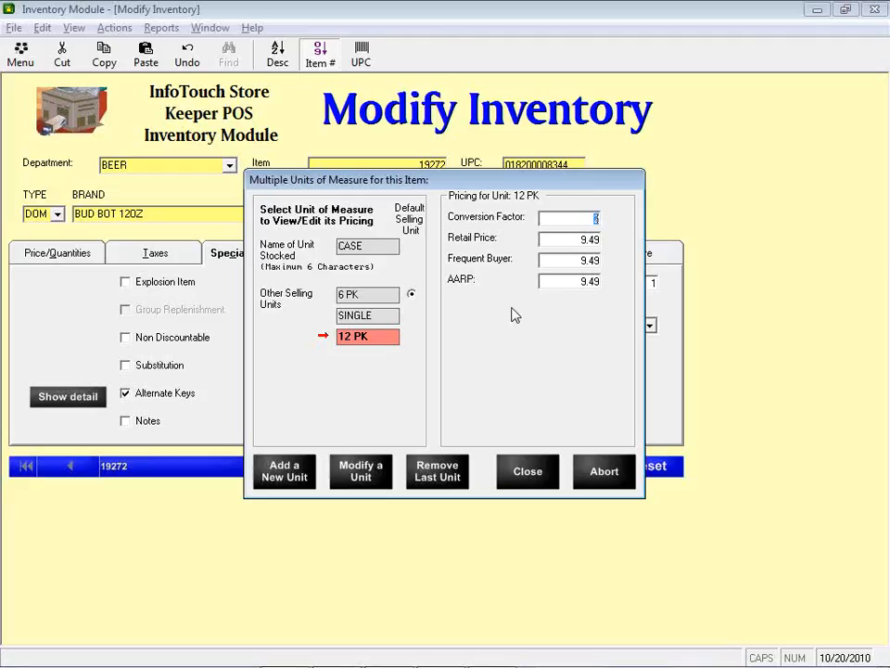
pyautogui.click(528, 471)
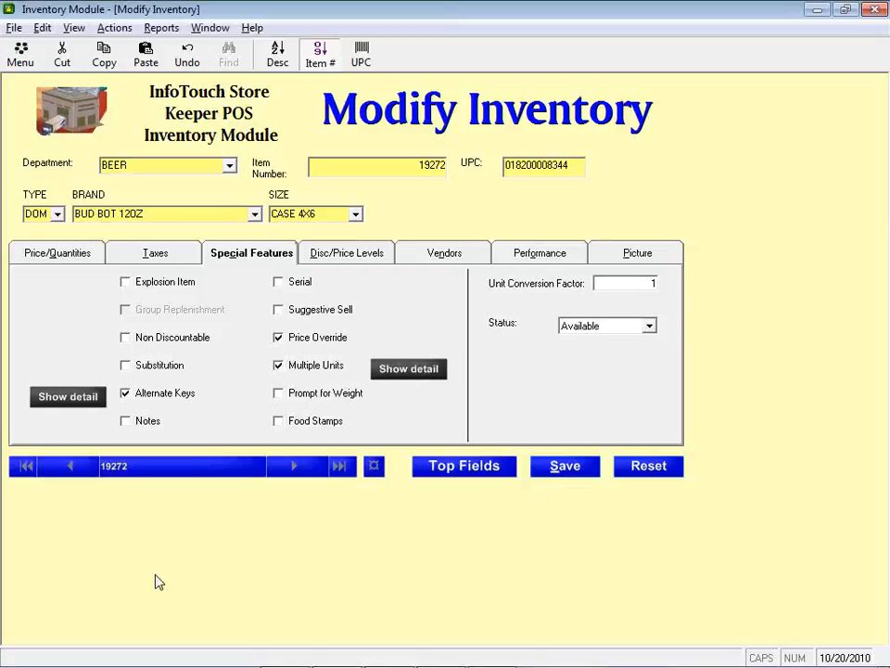
pyautogui.click(47, 401)
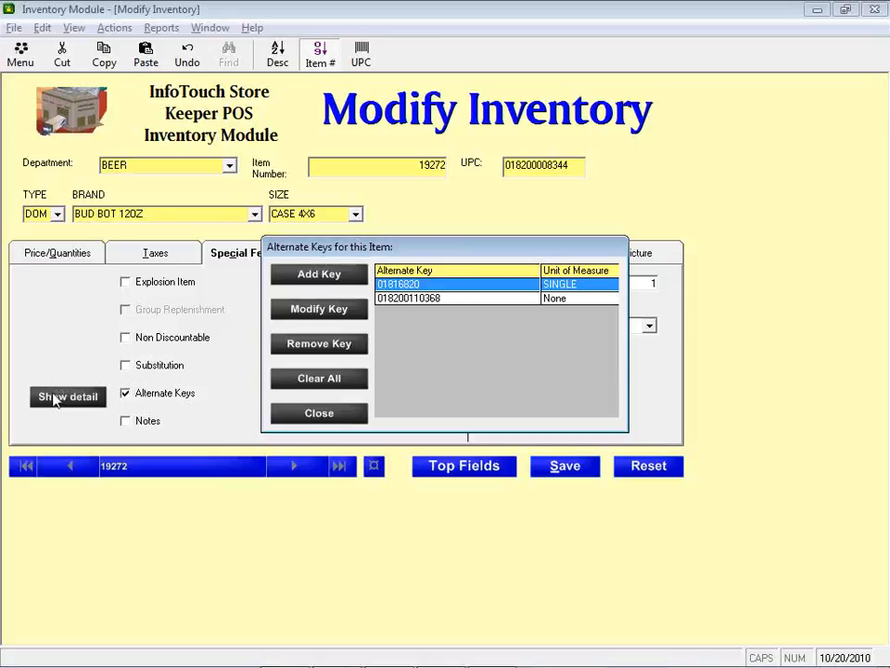
pyautogui.click(402, 298)
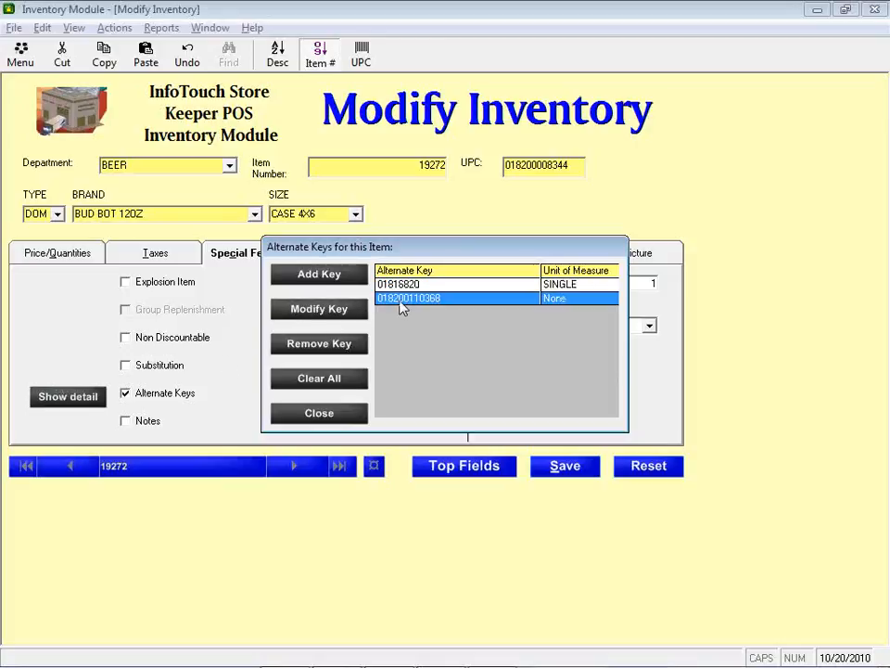
pyautogui.click(342, 313)
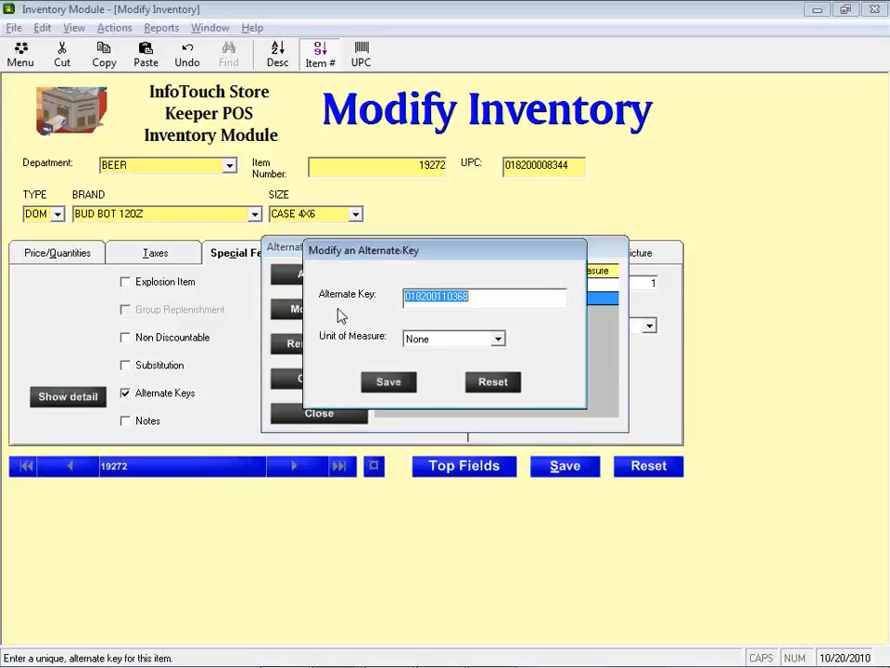
pyautogui.rightClick(511, 299)
pyautogui.click(551, 356)
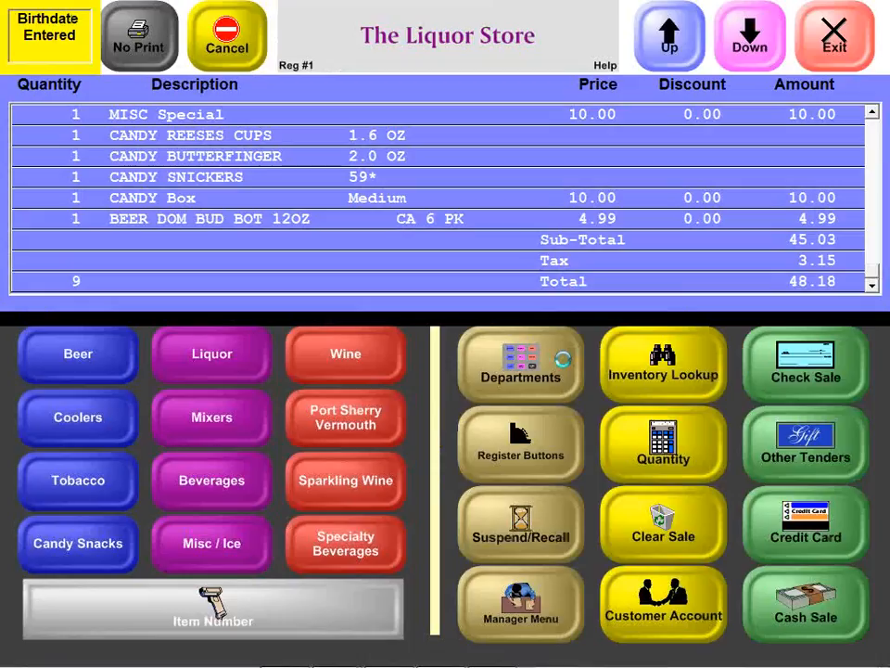
pyautogui.click(309, 623)
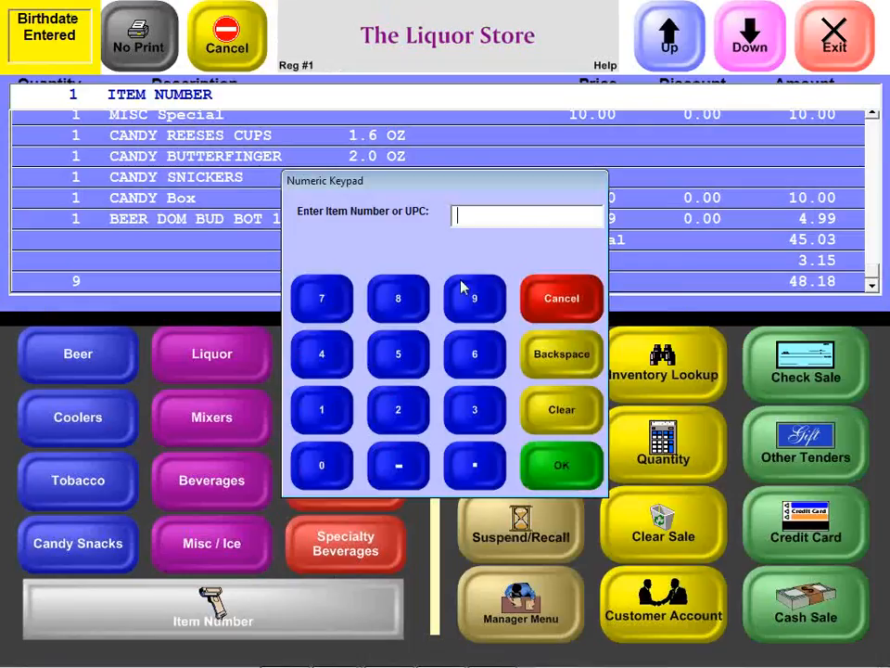
pyautogui.hotkey('ctrl', 'v')
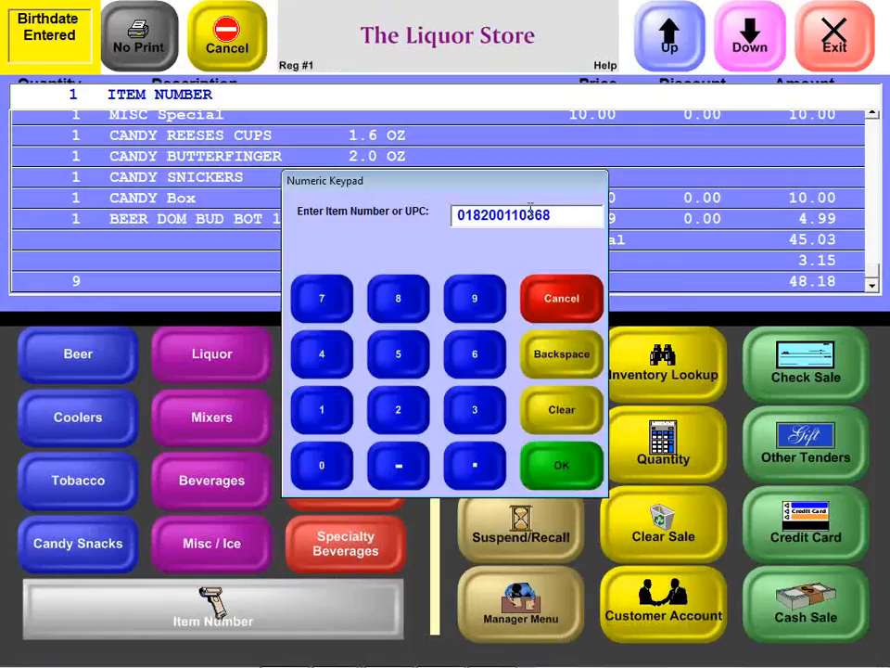
pyautogui.click(574, 476)
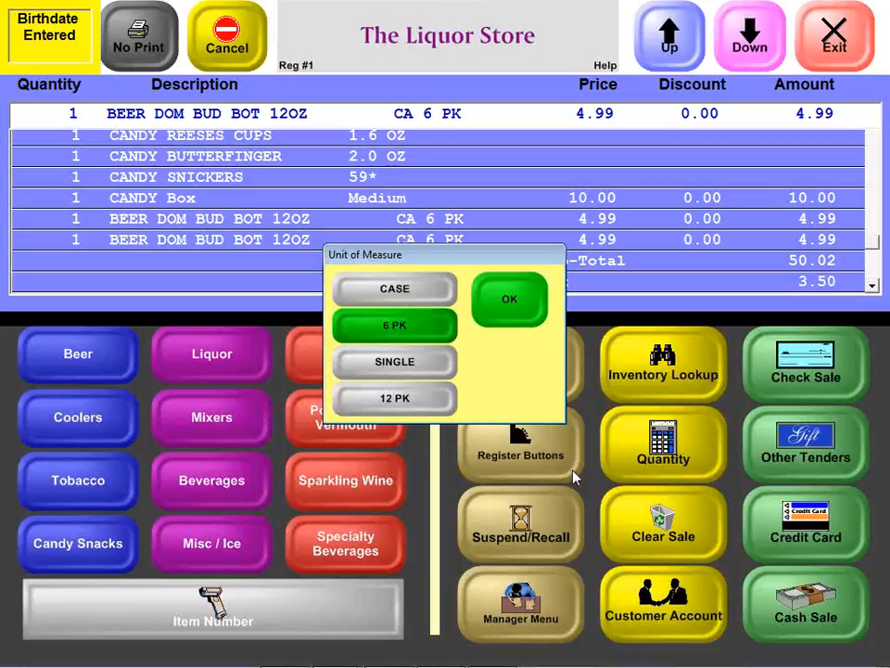
pyautogui.click(525, 309)
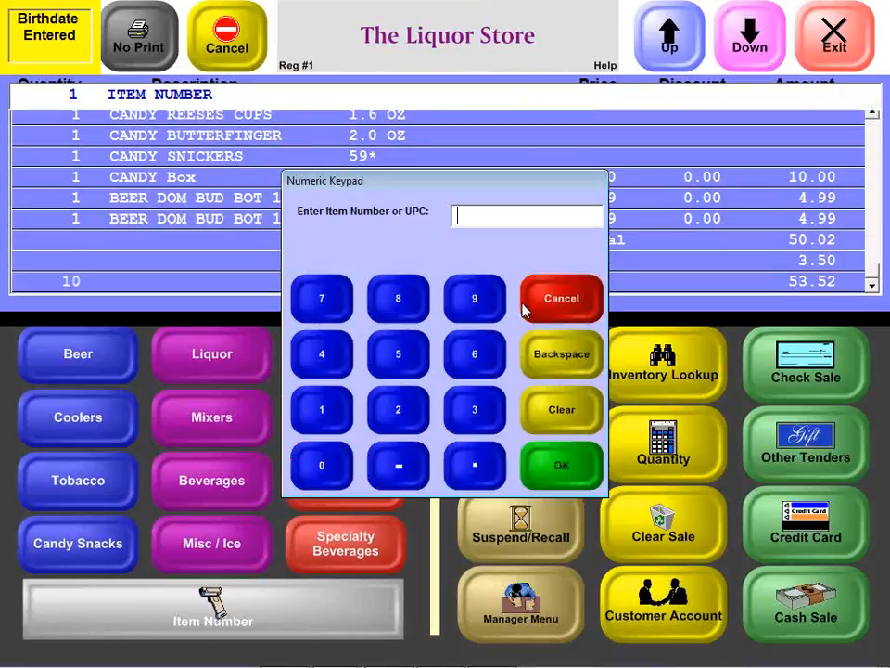
pyautogui.click(524, 311)
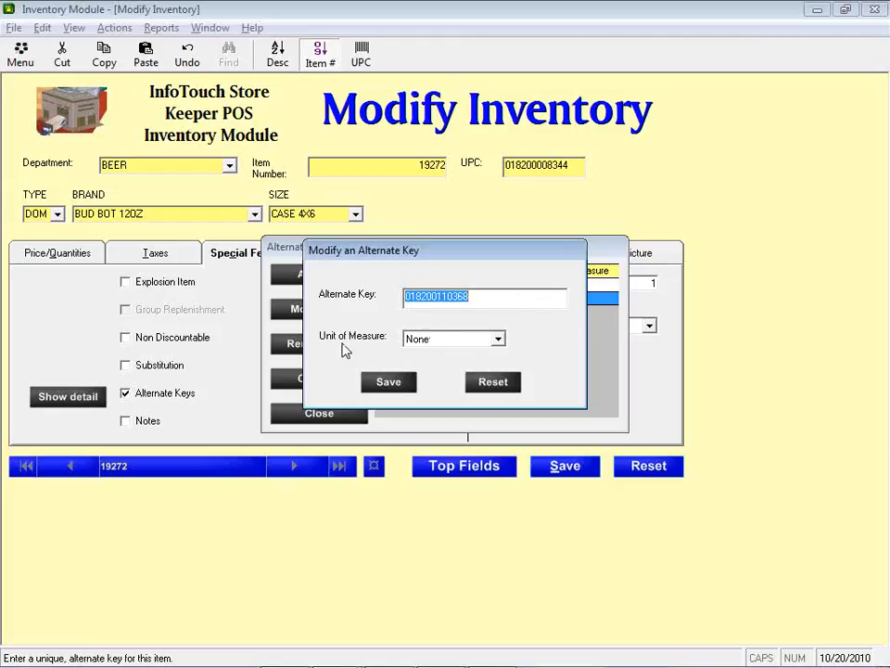
pyautogui.click(499, 341)
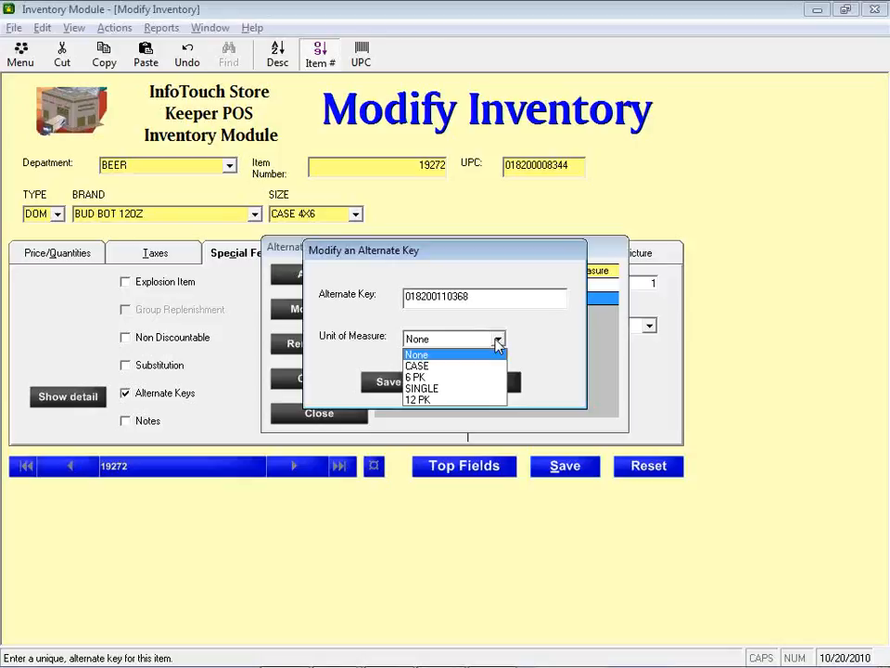
pyautogui.click(367, 358)
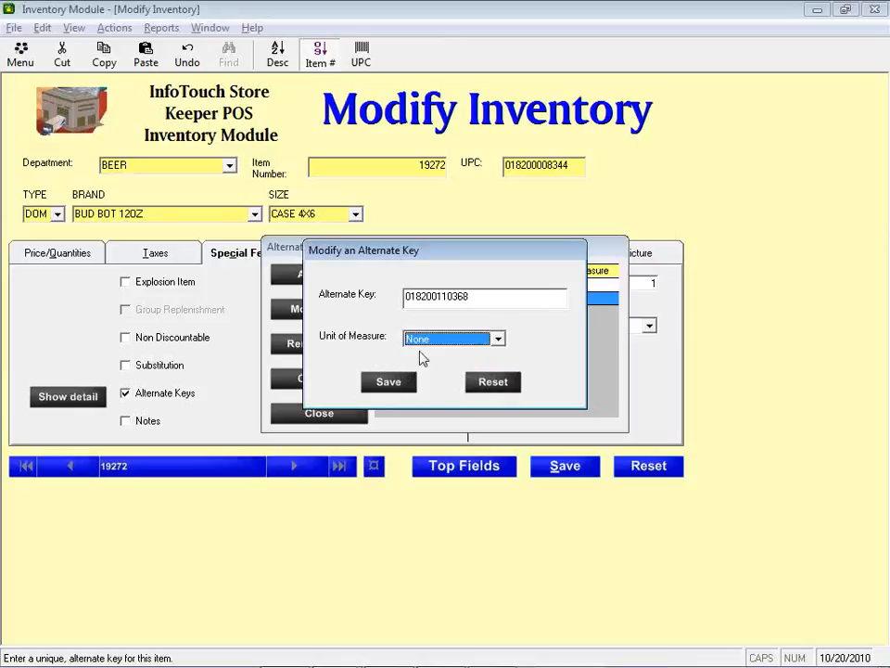
pyautogui.click(495, 384)
pyautogui.click(442, 391)
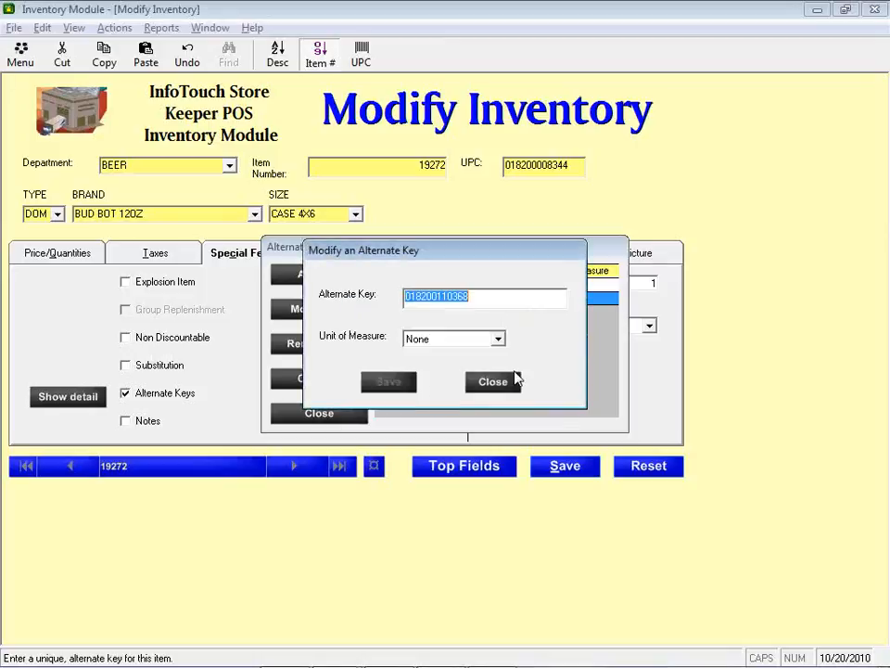
pyautogui.click(513, 380)
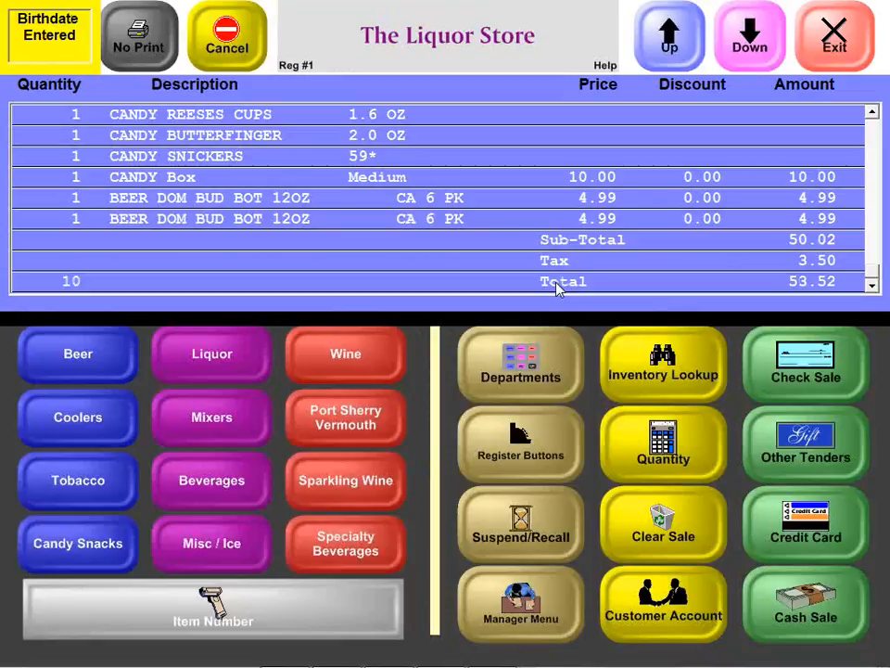
# Add alternate key 01816820 to the sale at the register, and close the alternate keys list in Modify Inventory
pyautogui.write('01816820')
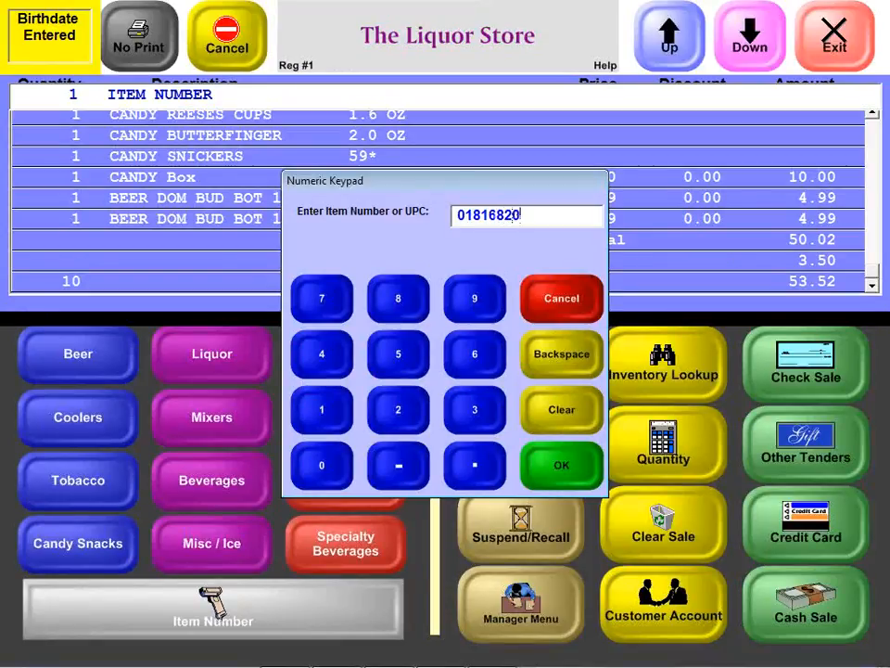
pyautogui.press('Return')
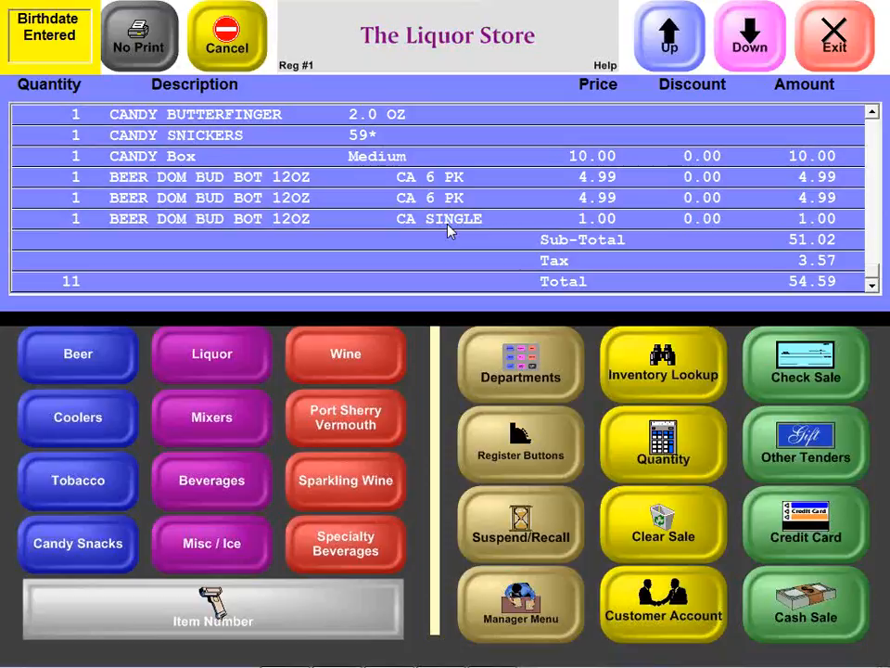
pyautogui.hotkey('alt', 'Tab')
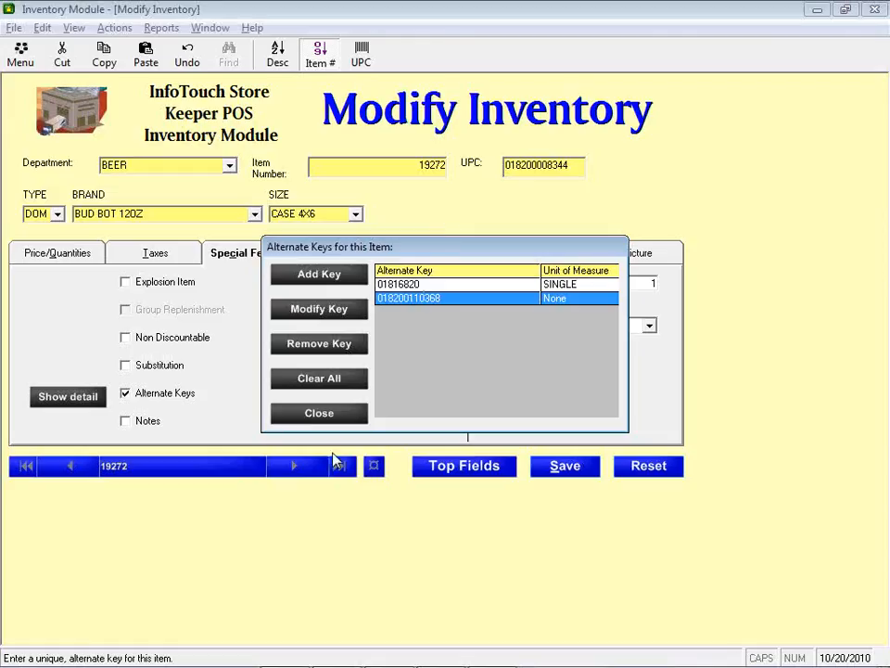
pyautogui.click(315, 421)
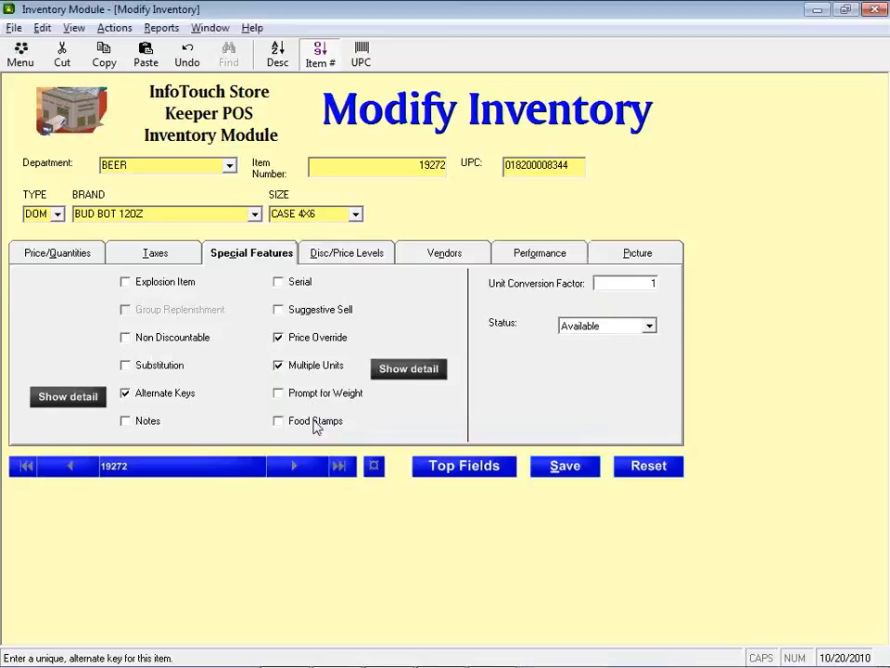
# Look at the item's notes and serial unit details, and leave both features turned off
pyautogui.click(125, 421)
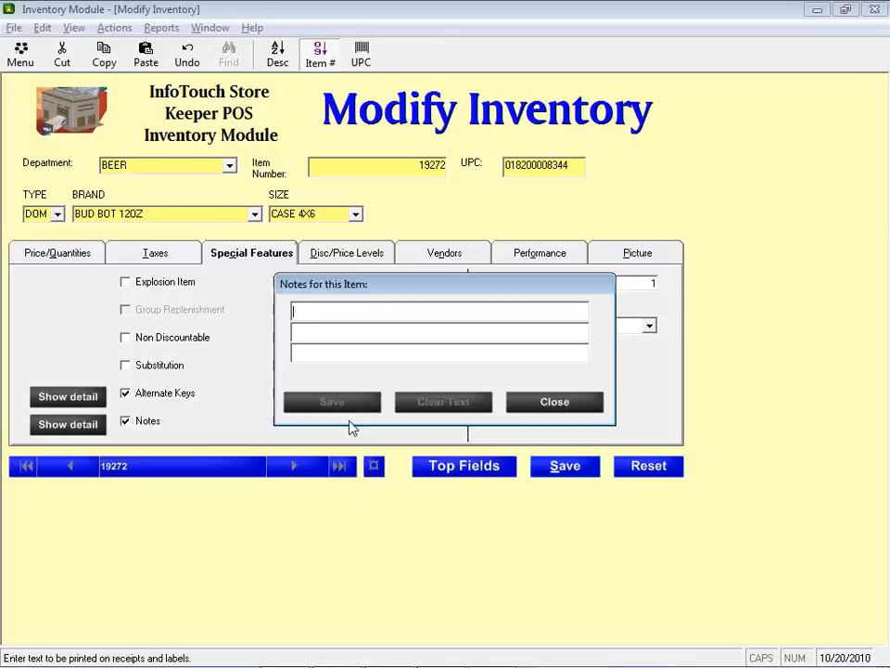
pyautogui.click(532, 409)
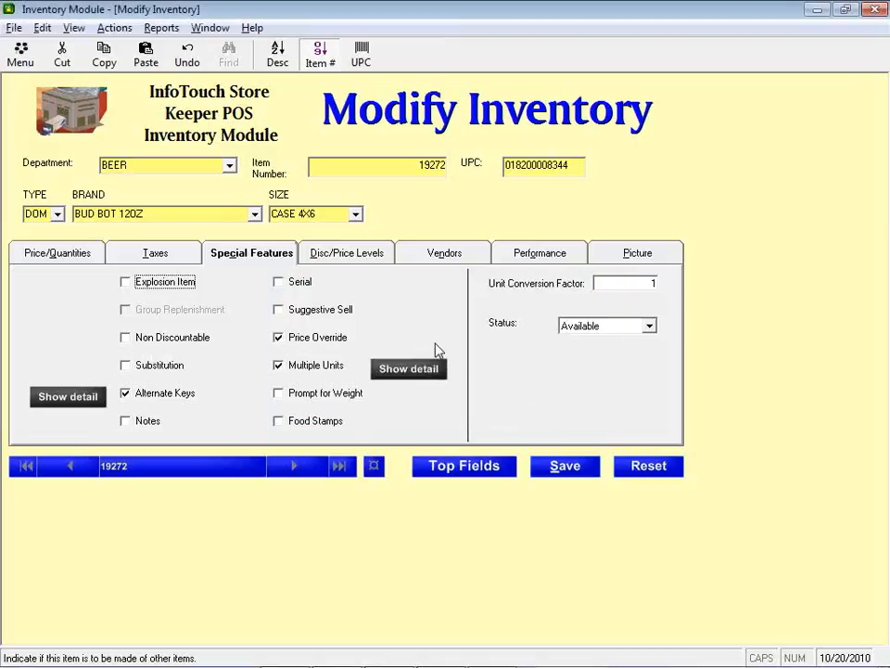
pyautogui.click(279, 284)
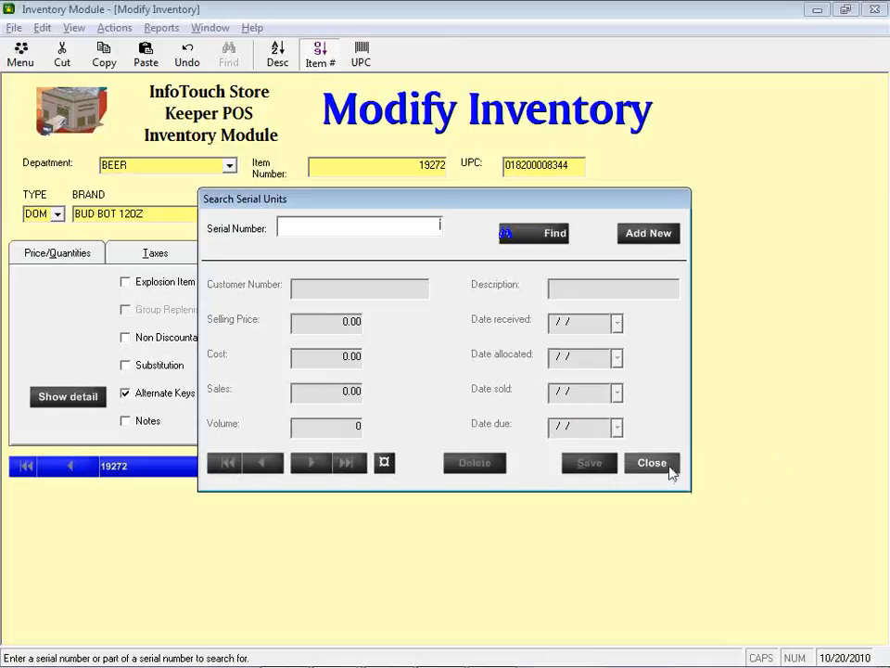
pyautogui.click(672, 470)
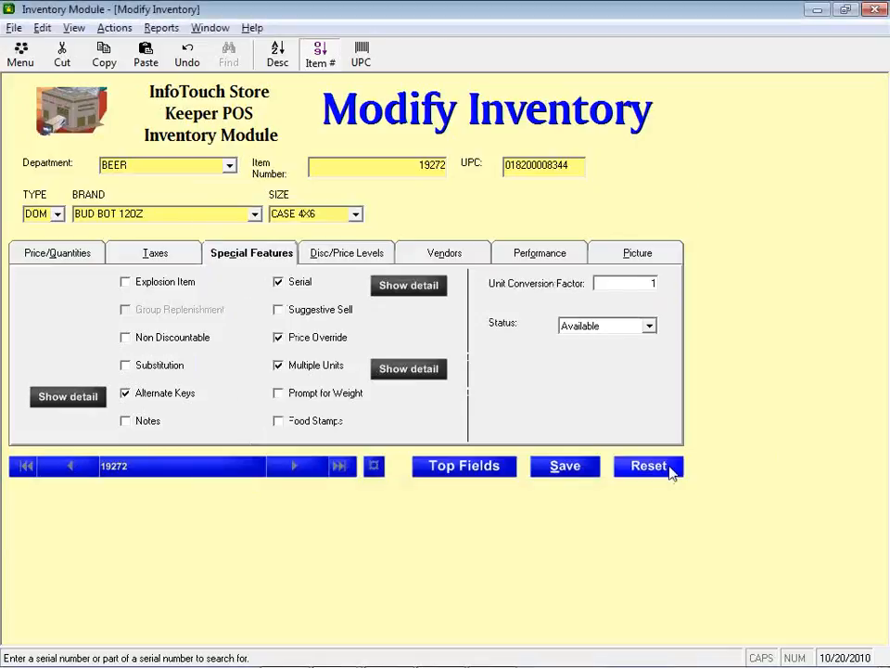
pyautogui.click(293, 288)
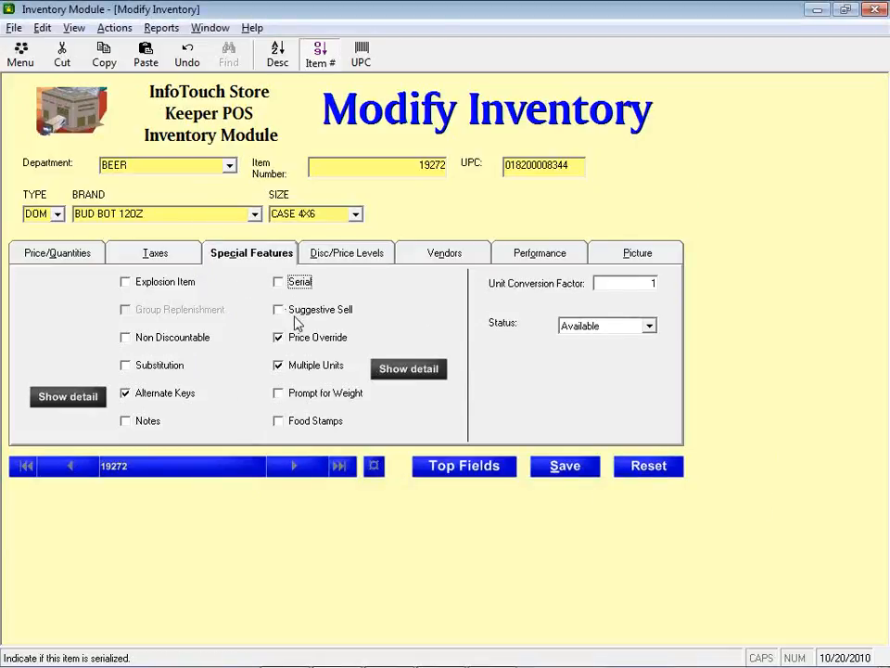
# Draft the suggestive sell text "Would you like fries with that?" for the item, and discard it
pyautogui.click(295, 314)
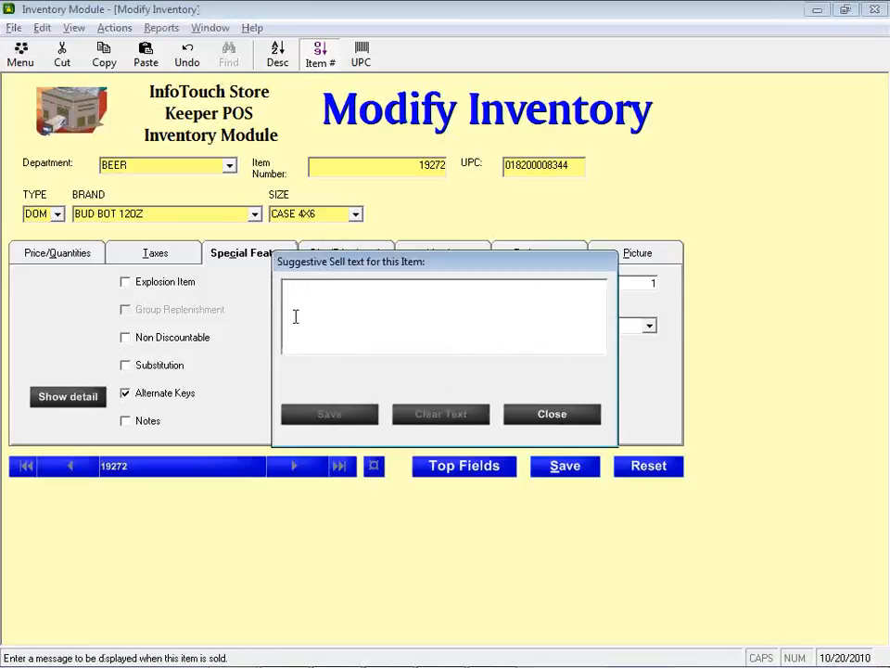
pyautogui.write('Would')
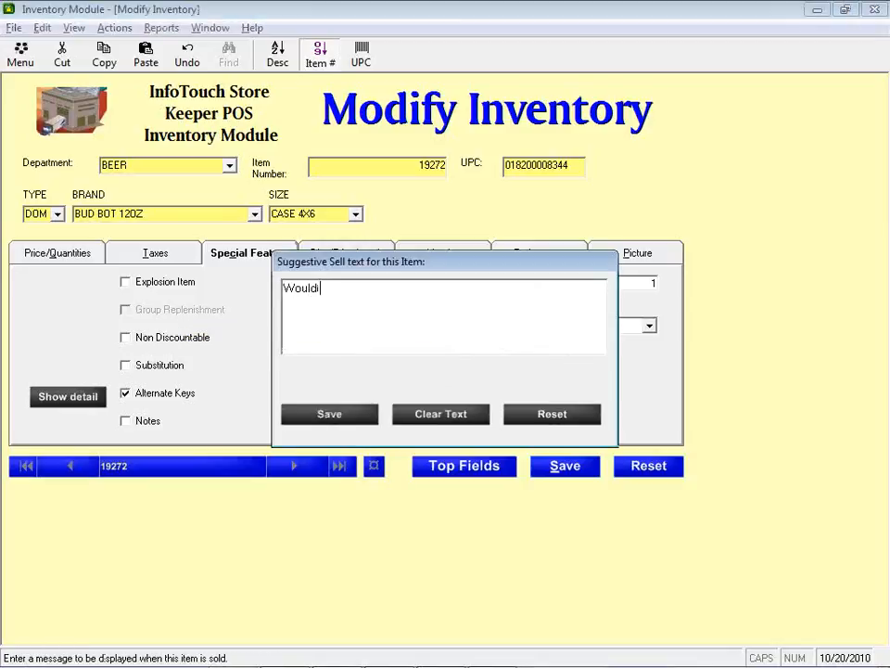
pyautogui.write(' you like fries with that?')
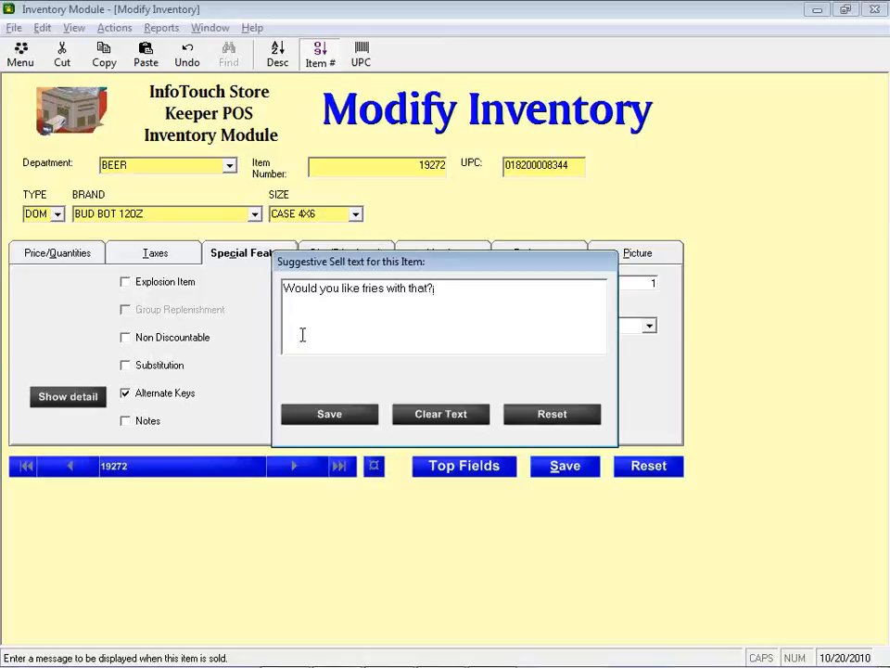
pyautogui.click(517, 418)
pyautogui.click(501, 396)
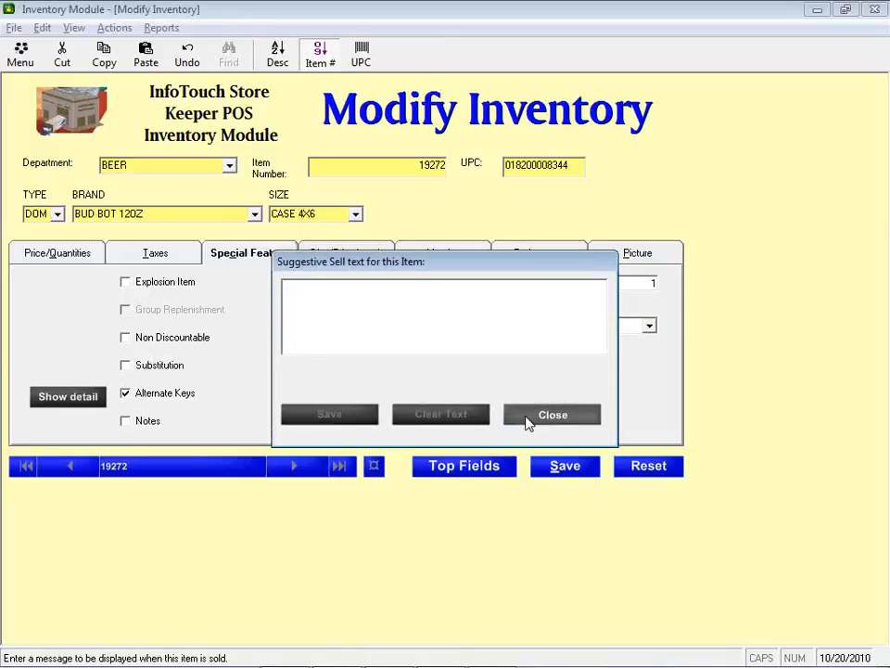
pyautogui.click(529, 415)
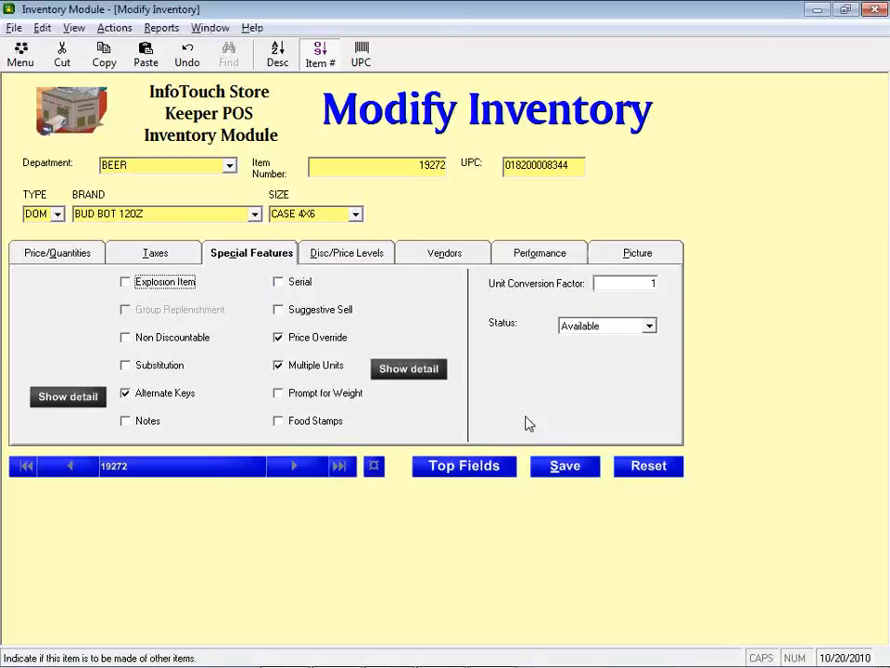
# Turn off Price Override for item 19272, and open the line item functions of the single BUD BOT 12OZ at the register
pyautogui.click(278, 338)
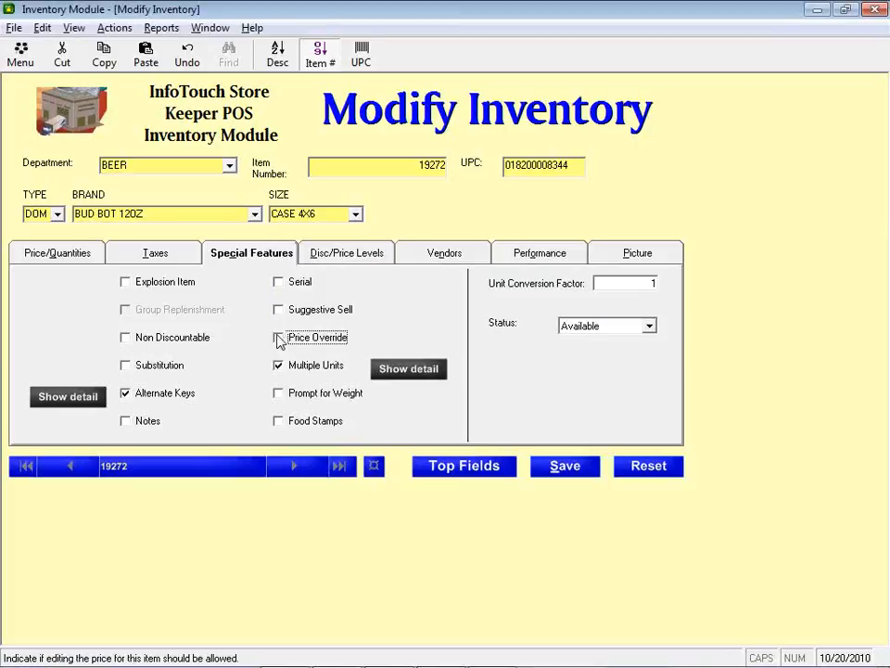
pyautogui.hotkey('alt', 'Tab')
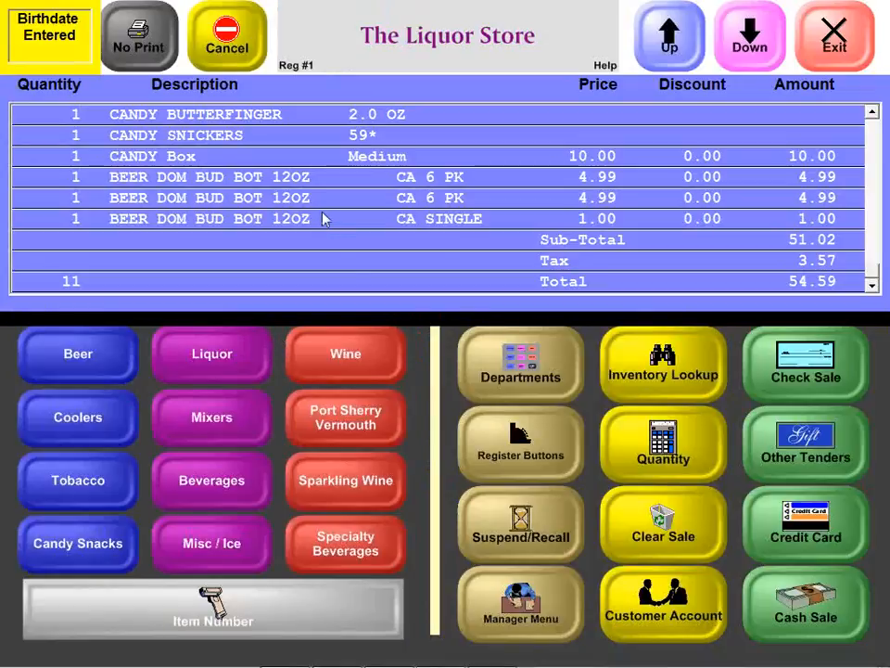
pyautogui.click(325, 221)
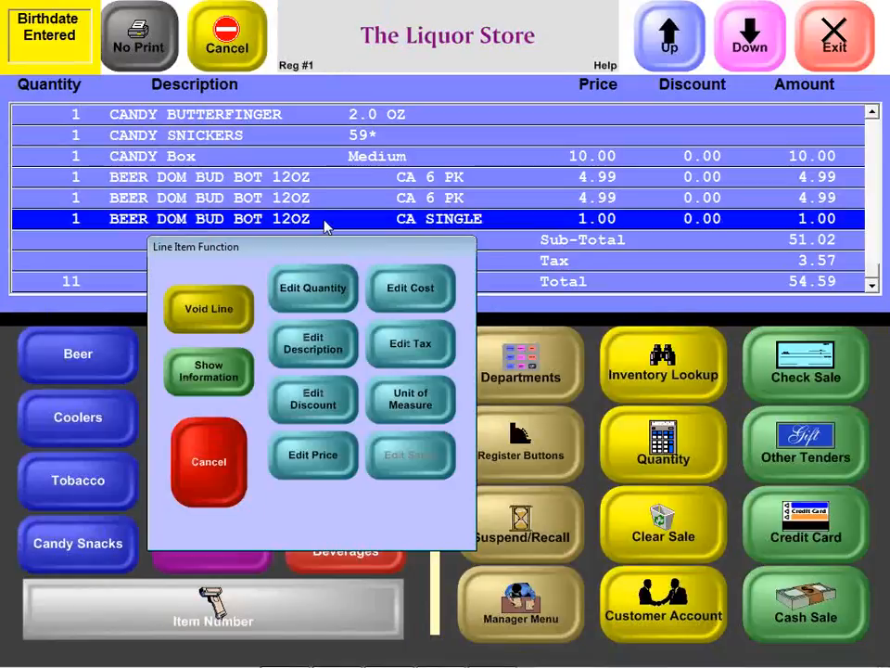
pyautogui.click(307, 411)
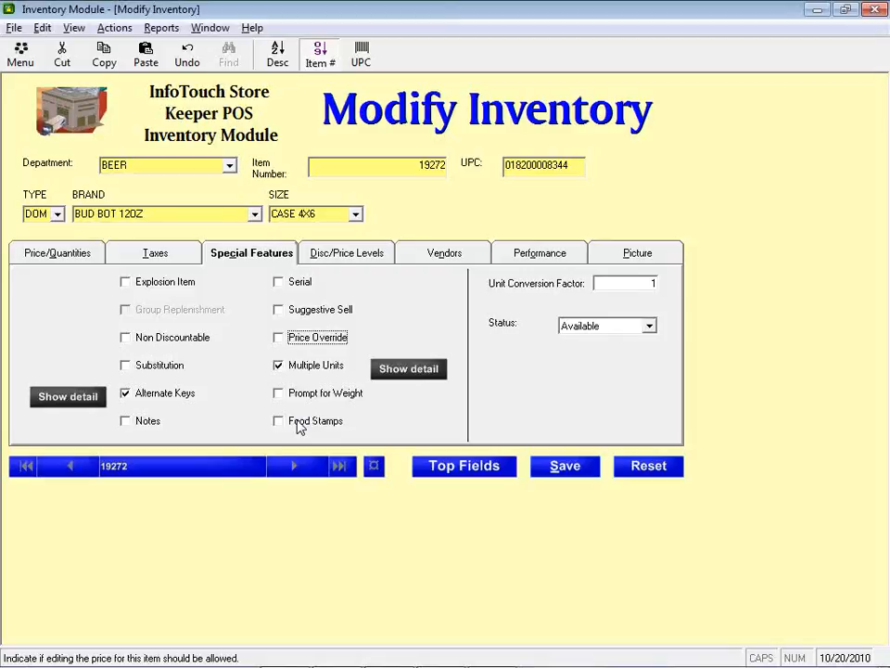
# Allow food stamps for item 19272 and set its status to Do not sell
pyautogui.click(298, 425)
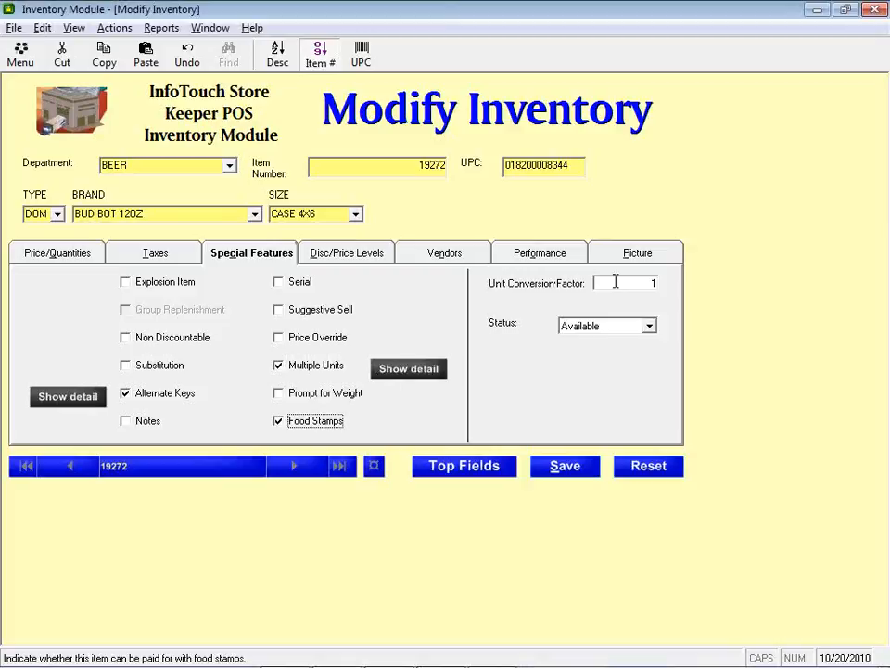
pyautogui.click(598, 327)
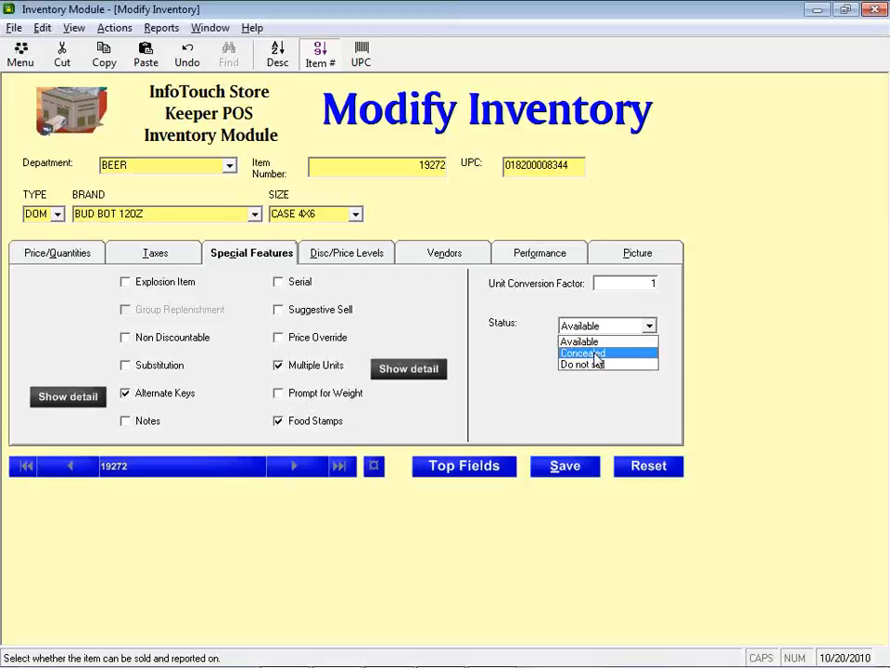
pyautogui.click(596, 353)
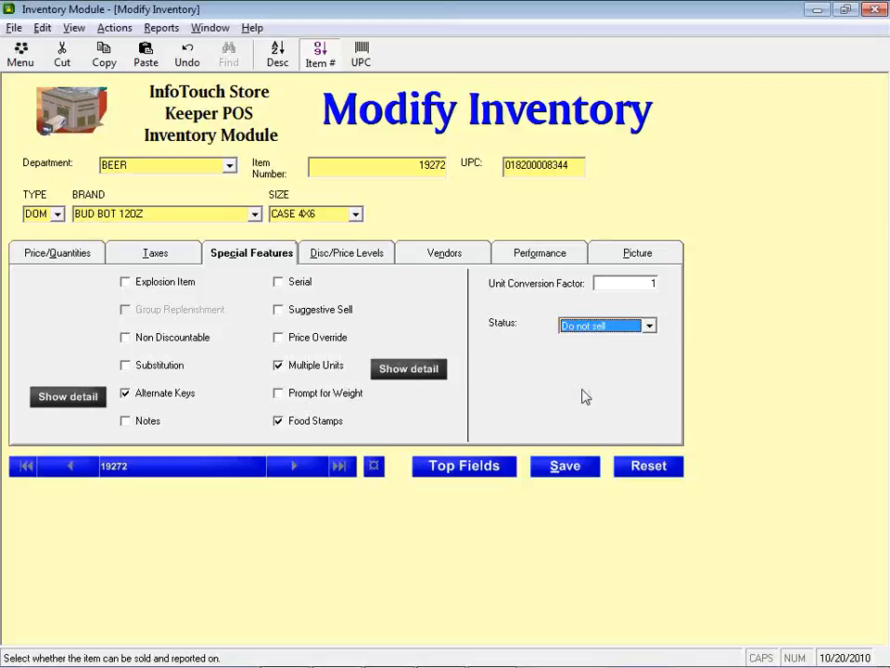
# Review the item's price levels alongside the Price Levels setup in the Setup Module, cancelling the open Departments Setup
pyautogui.click(345, 258)
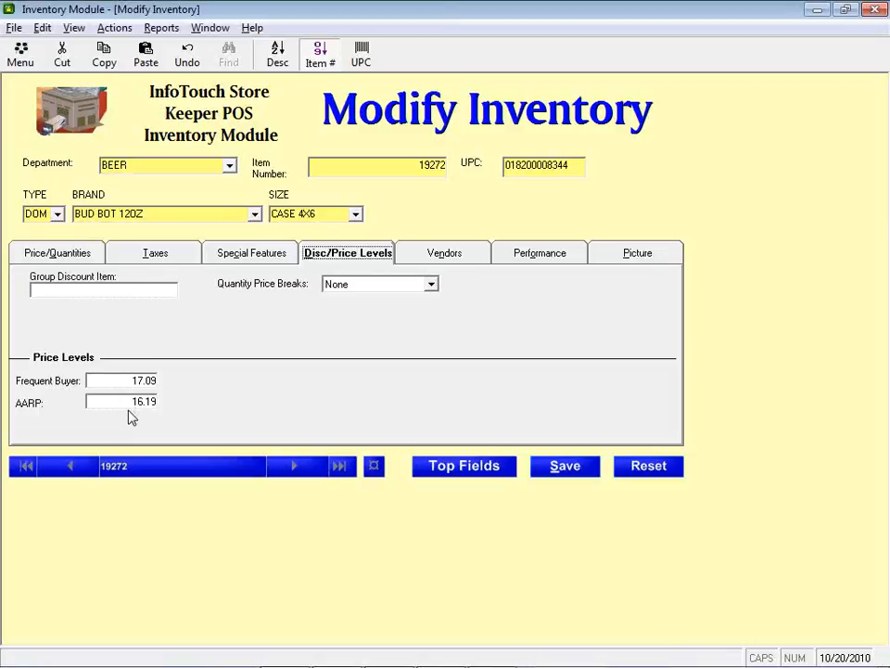
pyautogui.hotkey('alt', 'Tab')
pyautogui.hotkey('alt', 'Tab')
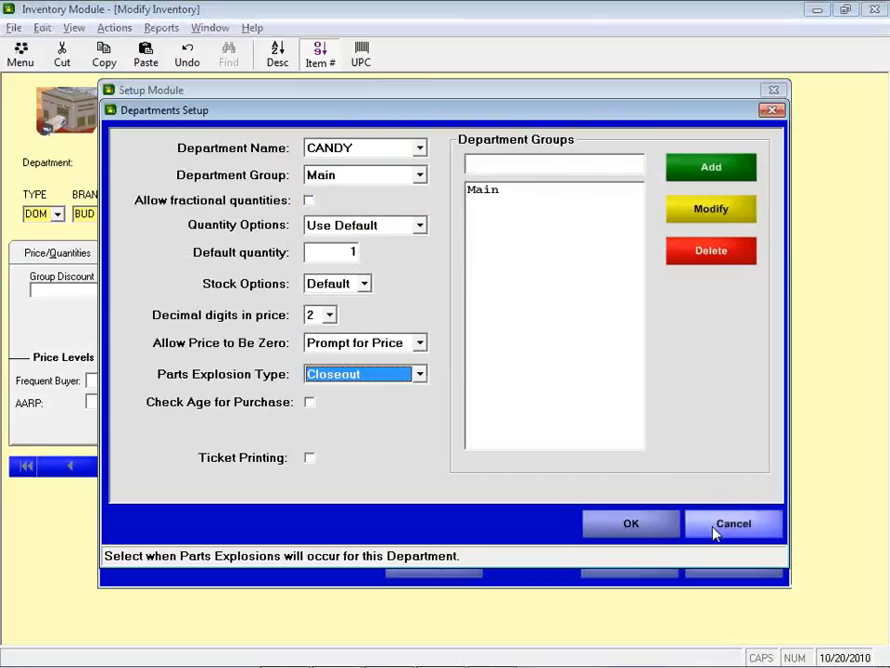
pyautogui.click(716, 529)
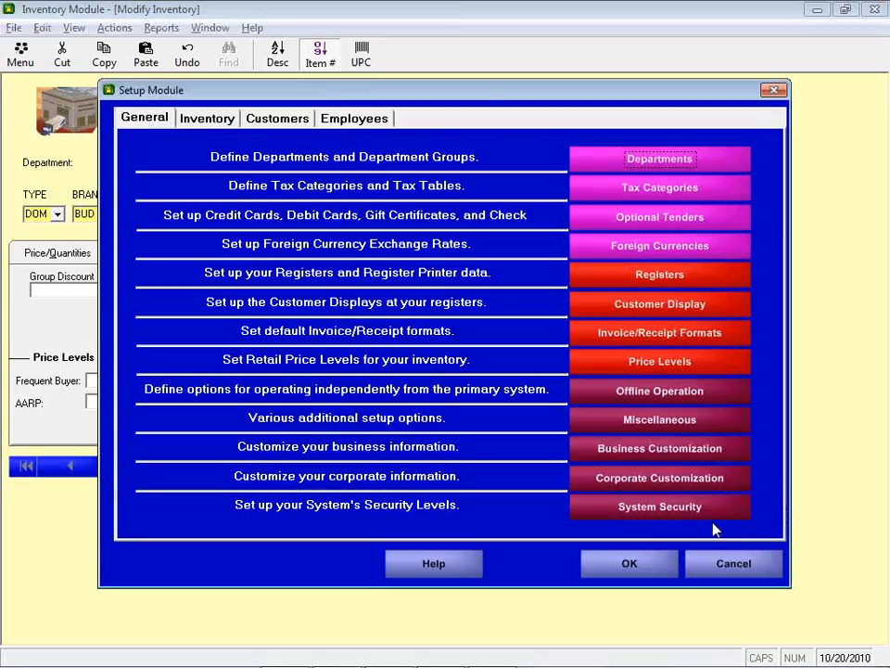
pyautogui.click(636, 364)
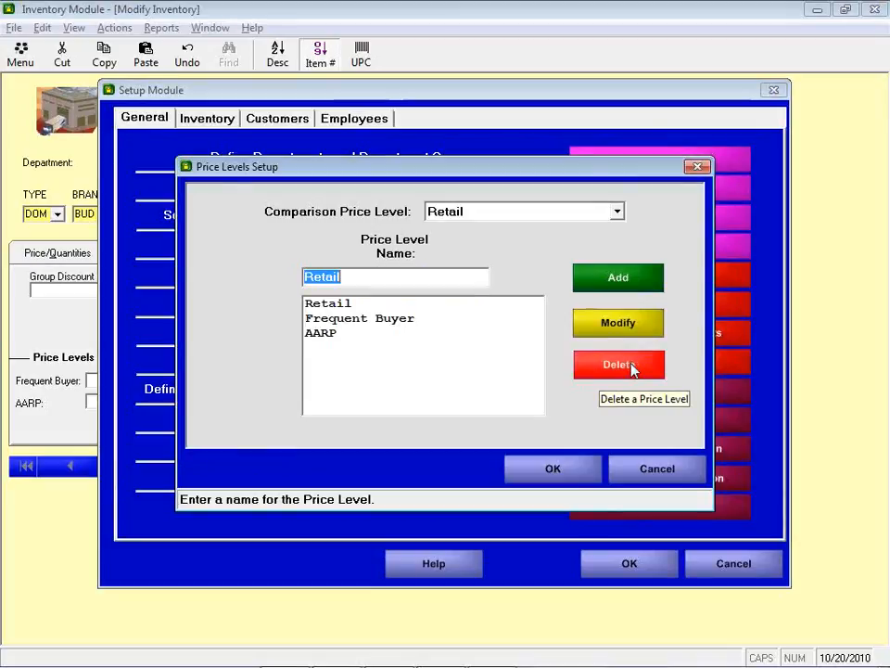
pyautogui.hotkey('alt', 'Tab')
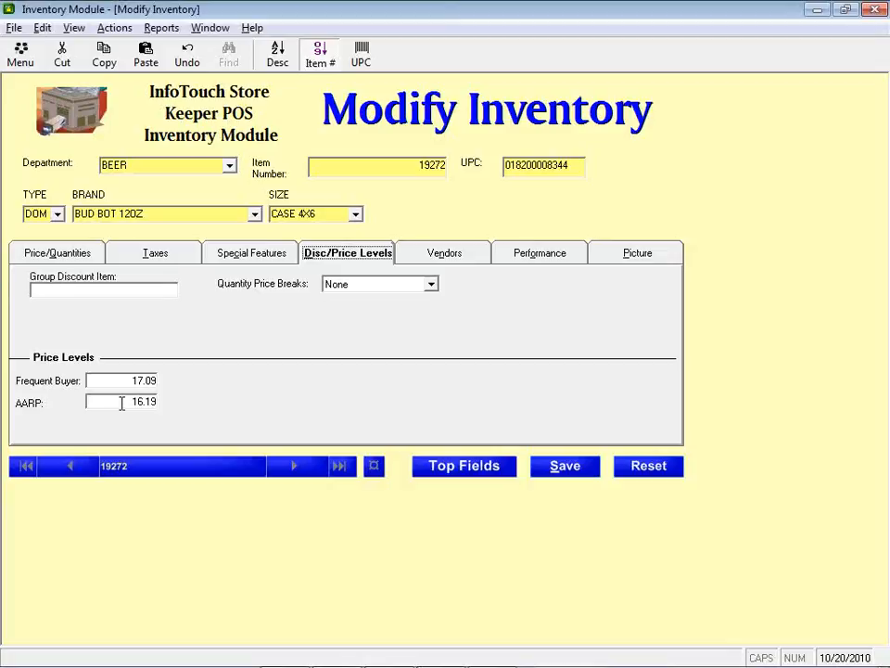
# Give item 19272 a Threshold Retail price break with threshold quantity 2, maximum quantity 3 and a 100% discount
pyautogui.click(431, 287)
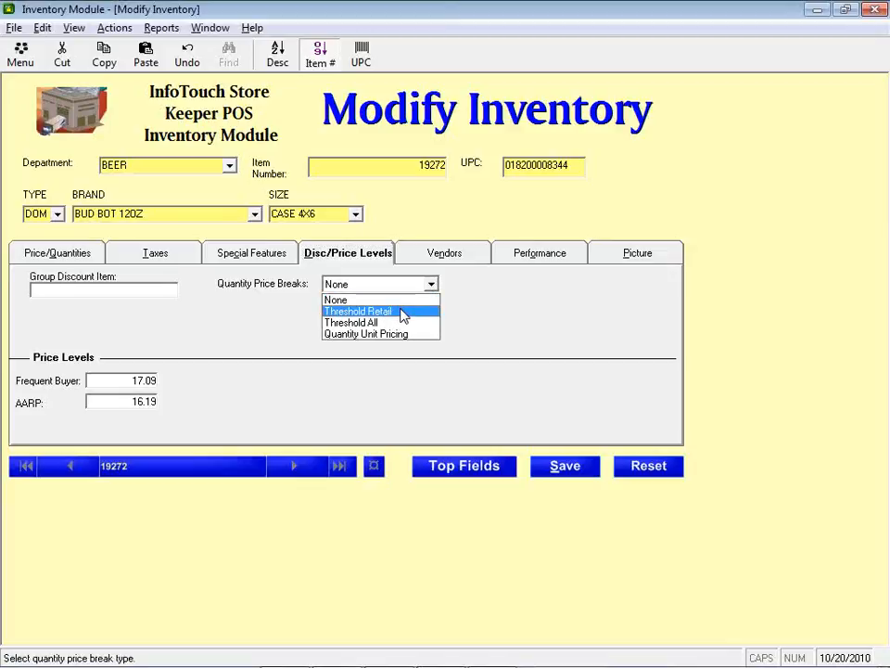
pyautogui.click(401, 311)
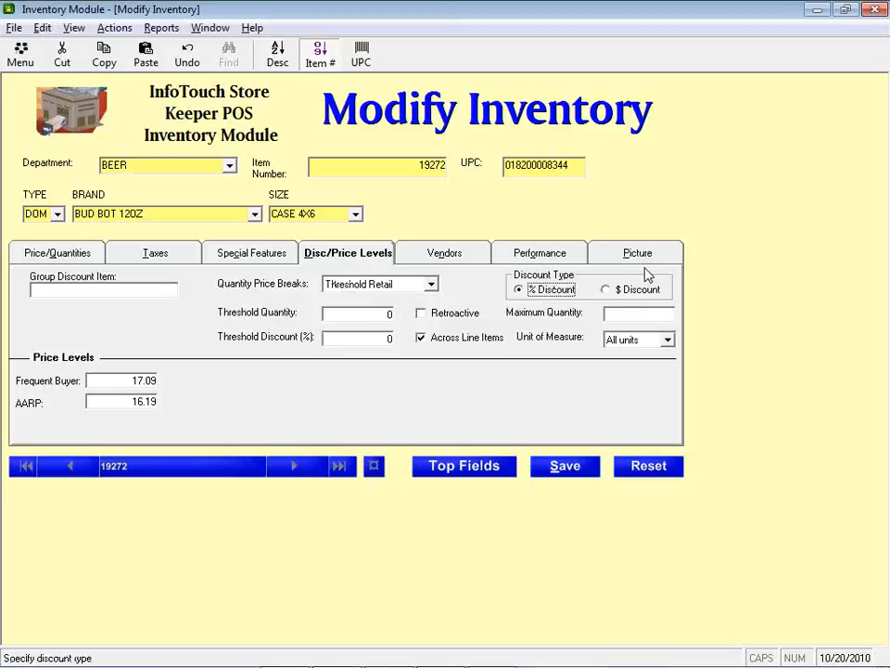
pyautogui.click(345, 315)
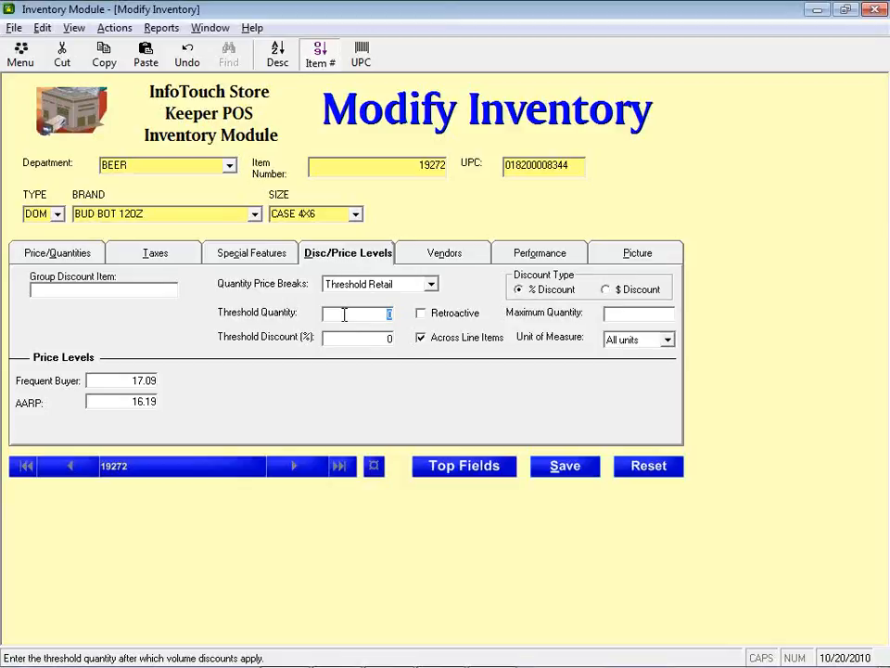
pyautogui.write('2')
pyautogui.press('Tab')
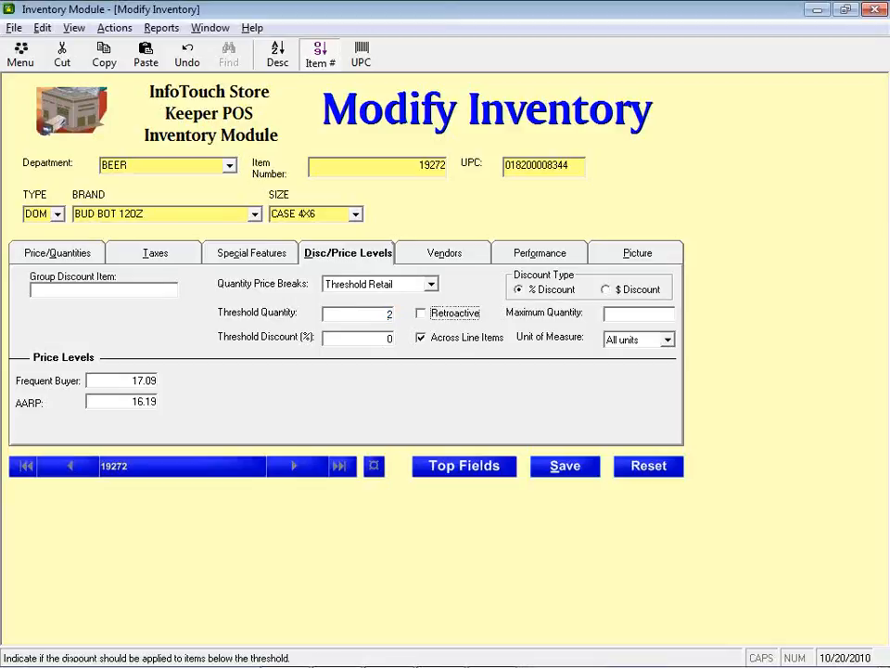
pyautogui.press('Tab')
pyautogui.write('3')
pyautogui.press('Tab')
pyautogui.write('100')
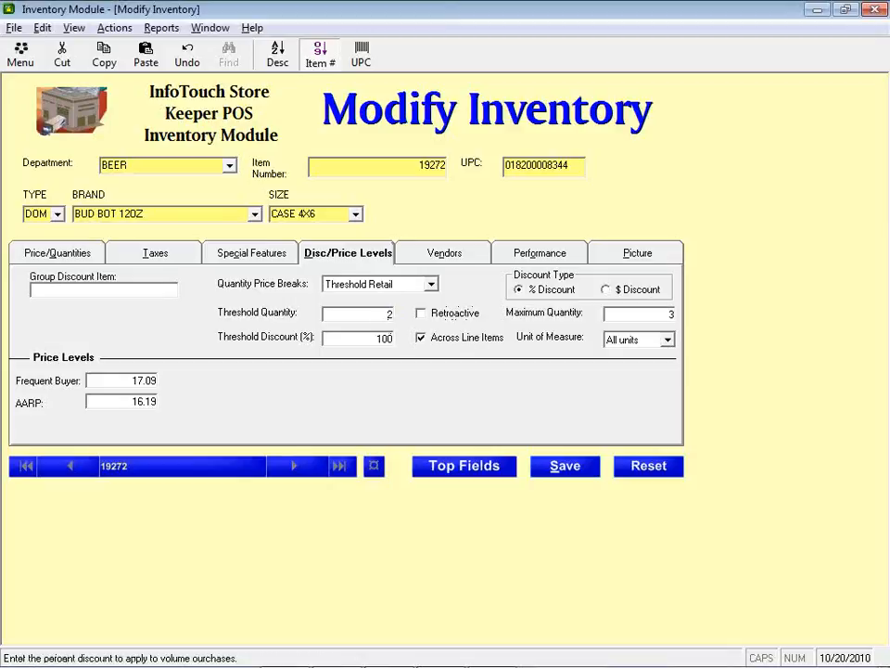
pyautogui.press('Tab')
pyautogui.press('Tab')
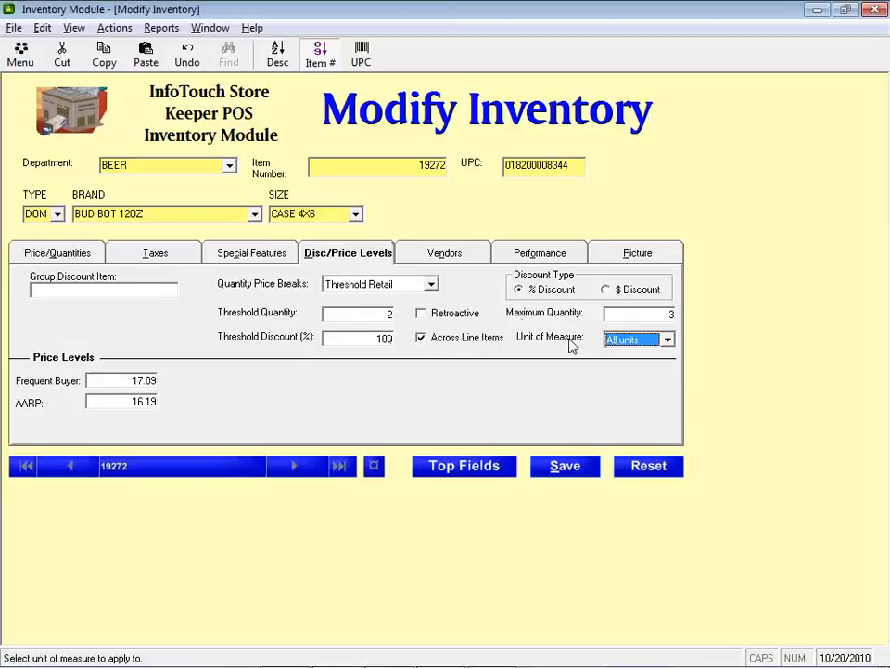
# Limit the price break to the 6 PK unit of measure, with threshold quantity 3, maximum quantity 5 and a 50% discount
pyautogui.click(644, 345)
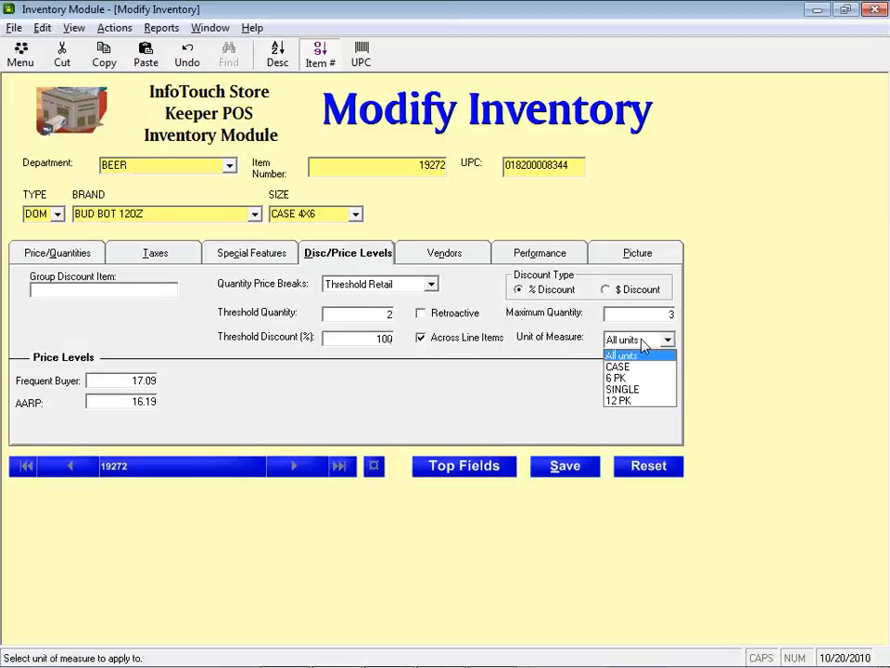
pyautogui.click(644, 345)
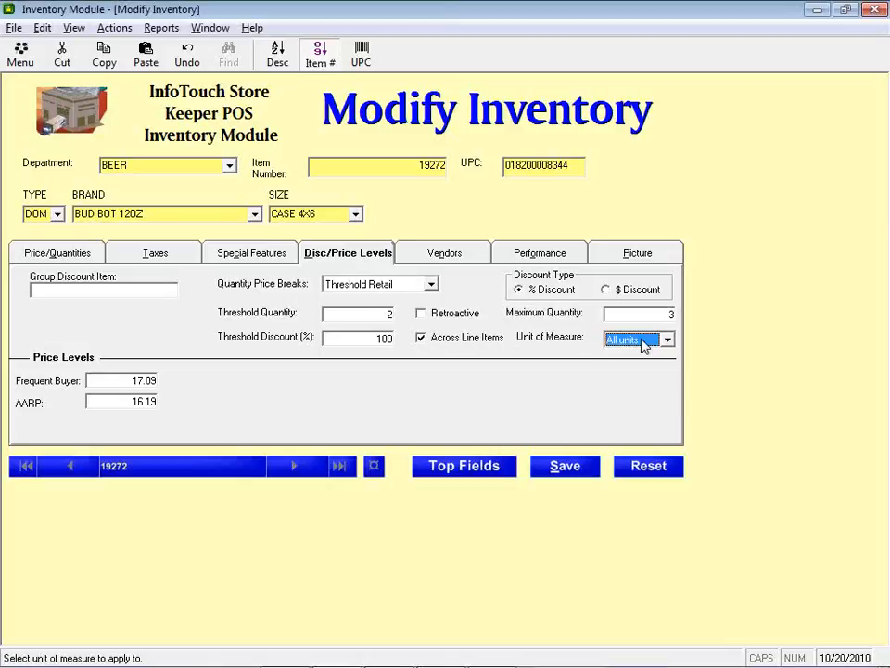
pyautogui.scroll(-2, 644, 346)
pyautogui.click(376, 316)
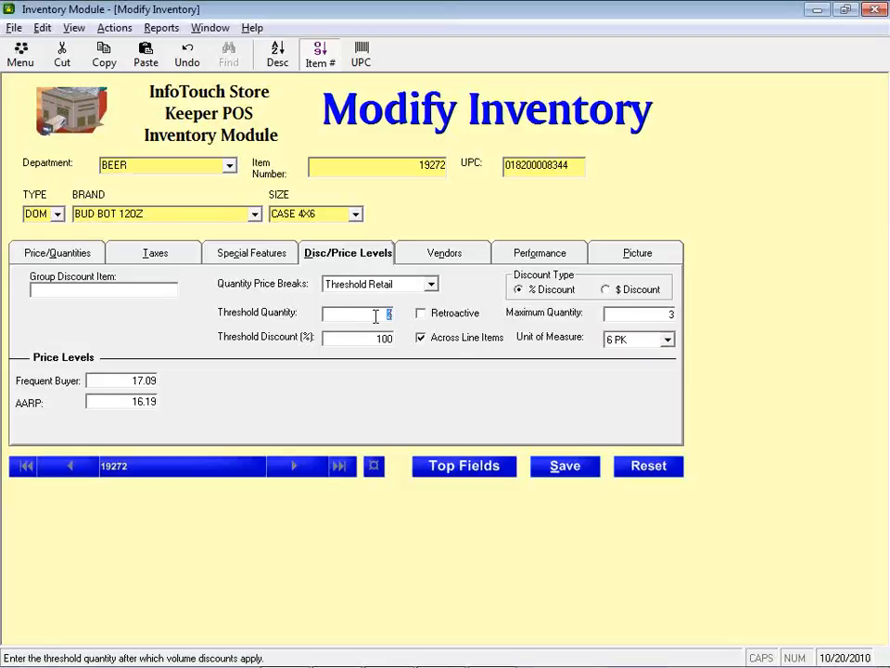
pyautogui.write('3')
pyautogui.press('Tab')
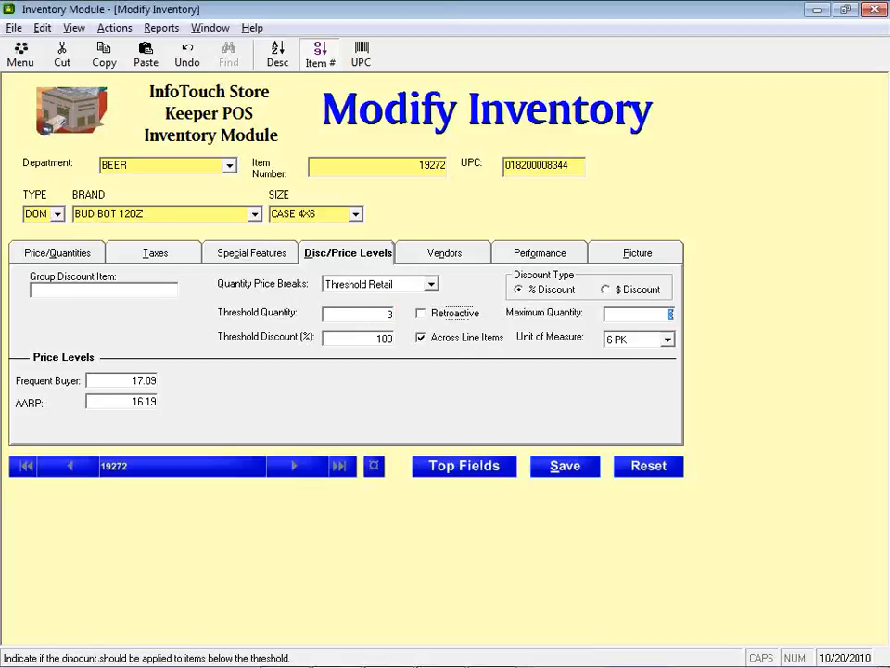
pyautogui.press('Tab')
pyautogui.write('5')
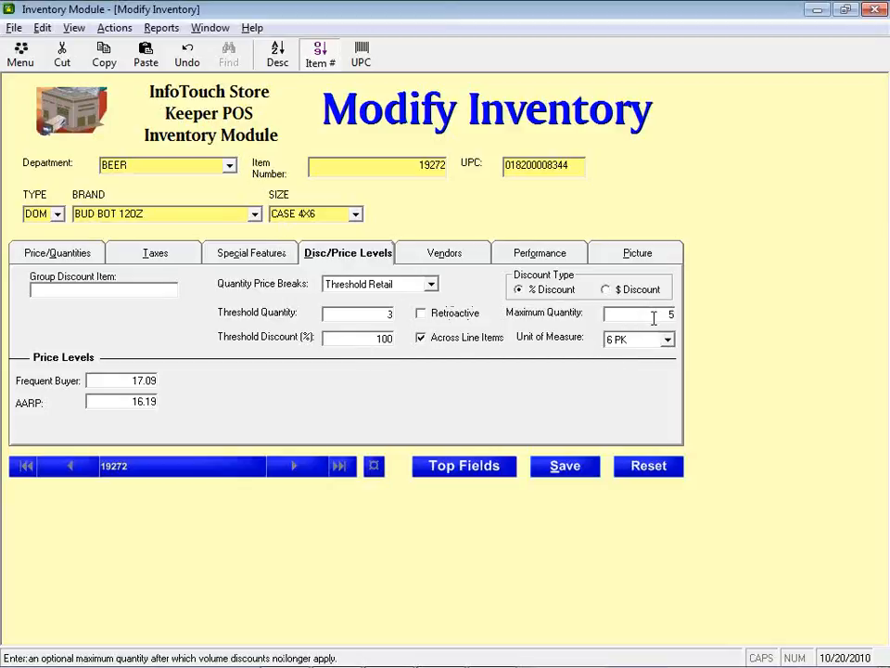
pyautogui.press('Tab')
pyautogui.write('50')
pyautogui.press('Tab')
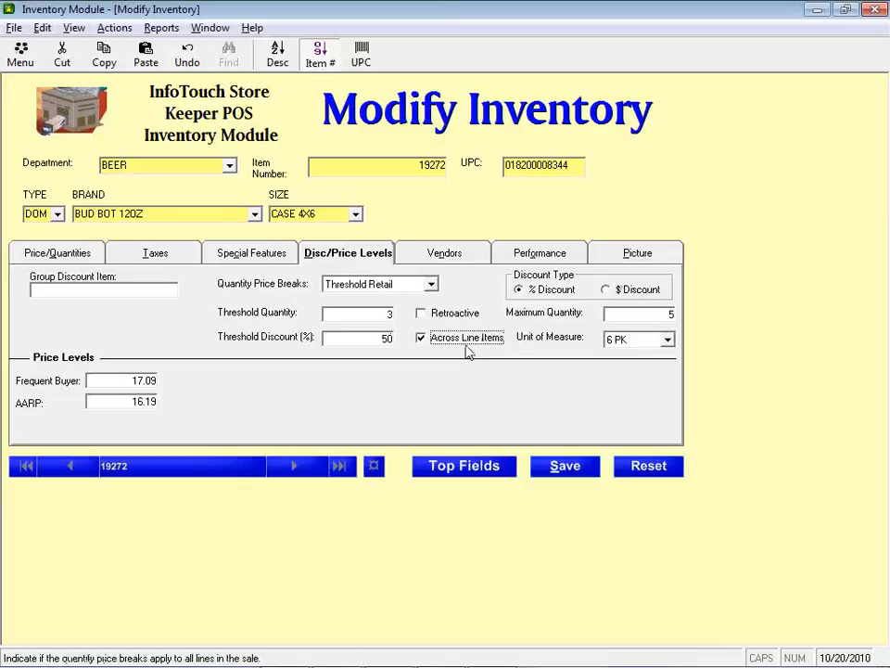
# Make the price break retroactive, with a threshold quantity of 12 and a 10% discount
pyautogui.click(372, 315)
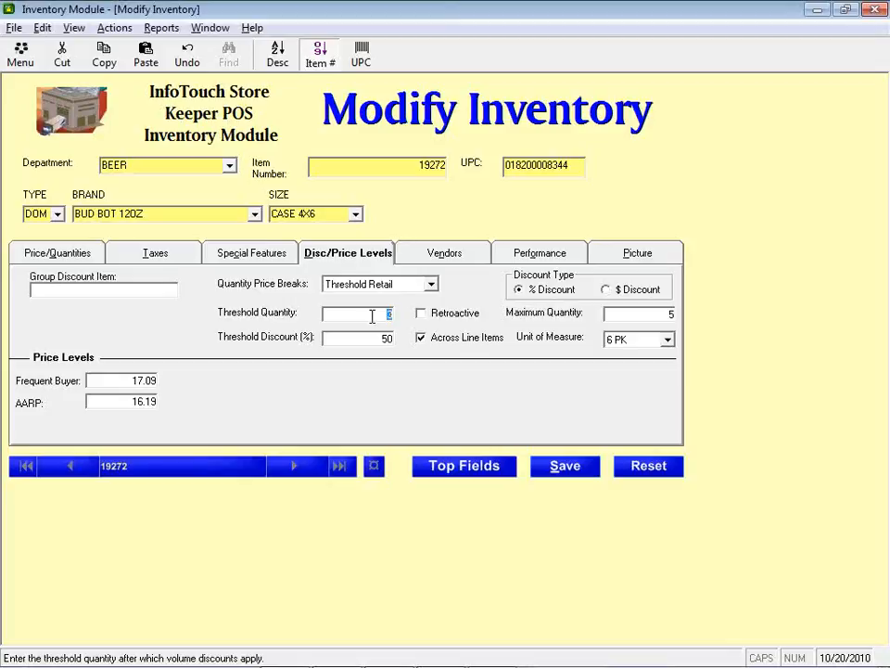
pyautogui.write('12')
pyautogui.press('Tab')
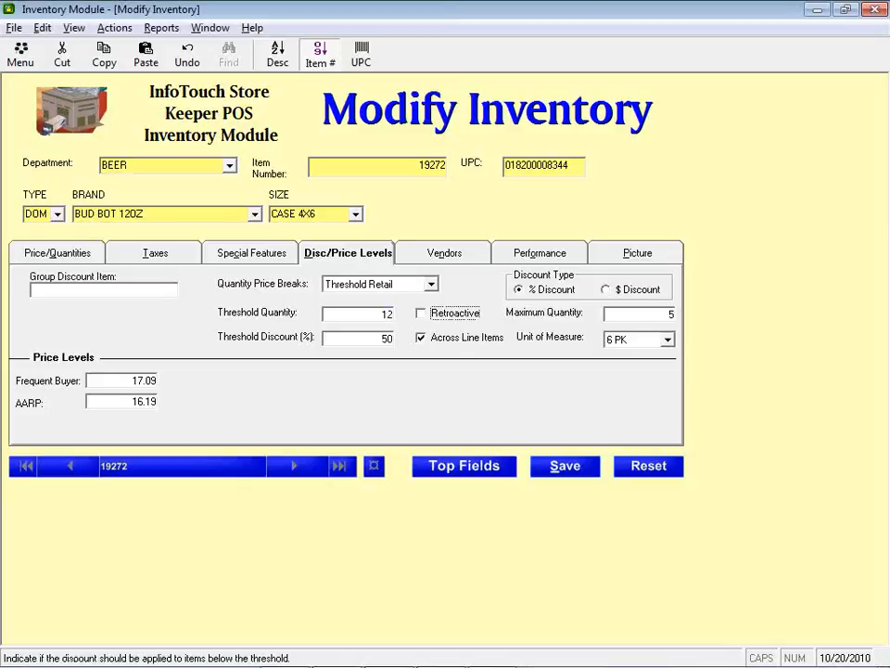
pyautogui.click(422, 316)
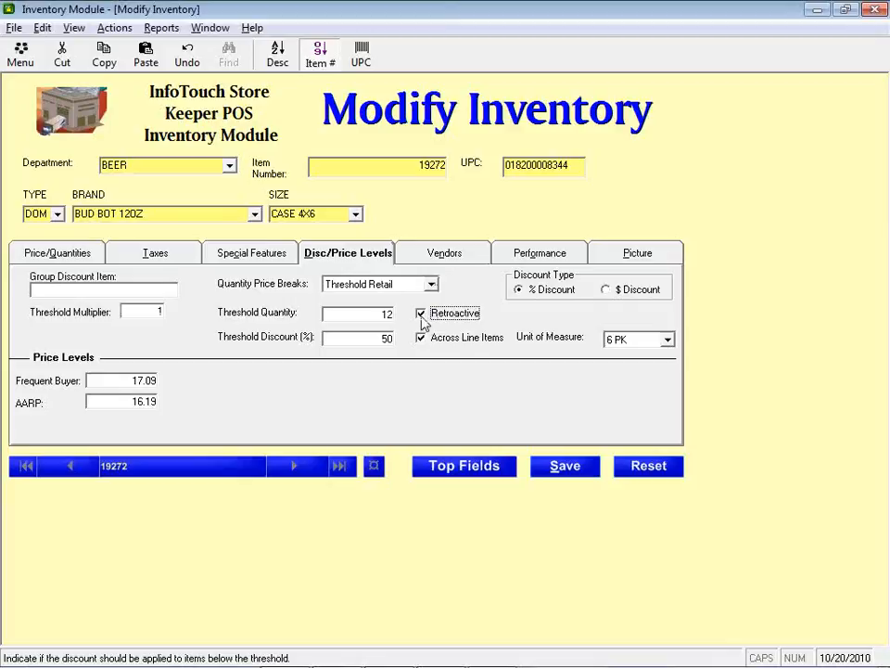
pyautogui.click(373, 340)
pyautogui.write('10')
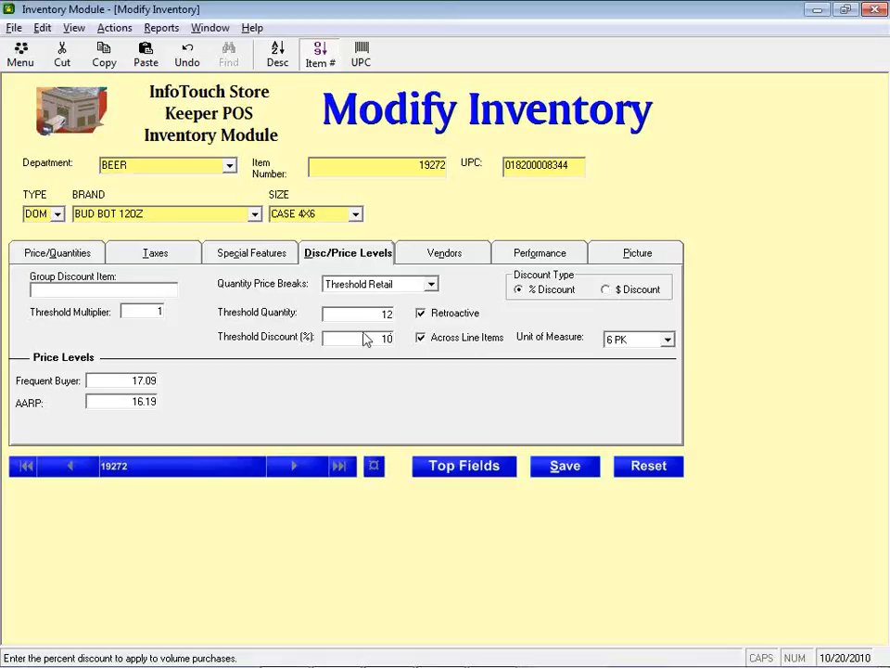
# Set the threshold multiplier of the retroactive price break to 2
pyautogui.click(156, 293)
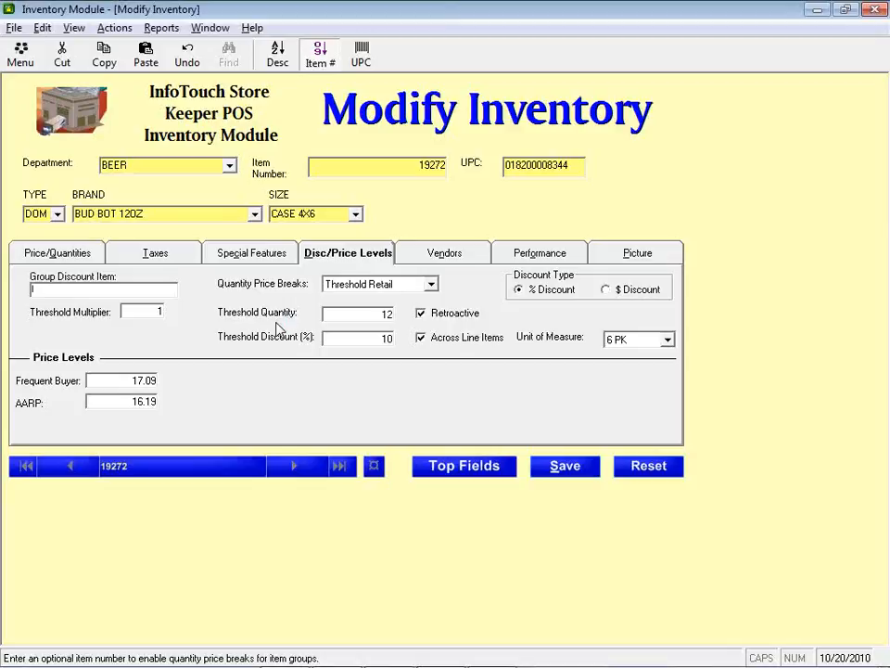
pyautogui.click(159, 311)
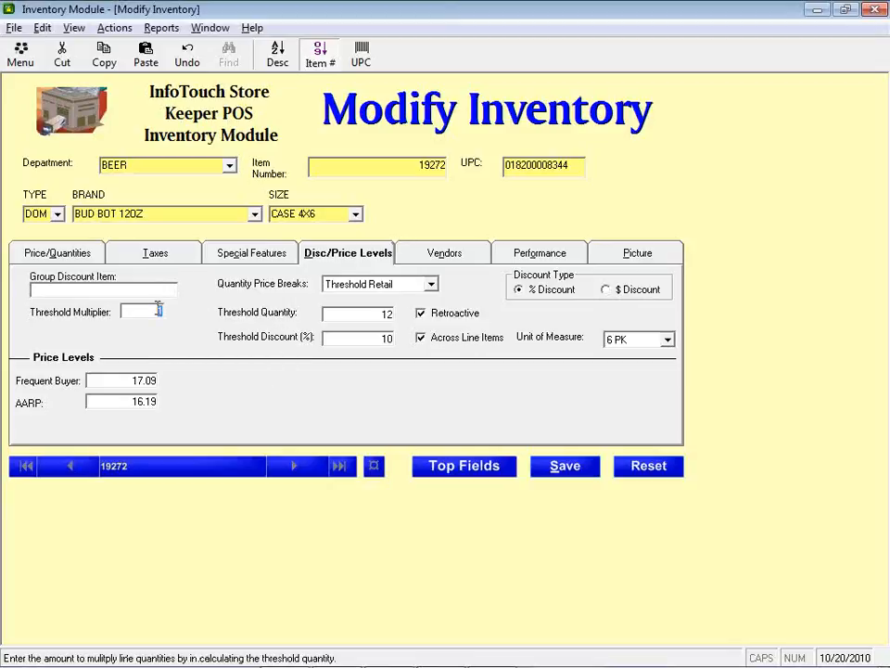
pyautogui.write('2')
# Check the version and vertical in the InfoTouch Store Keeper POS About information, and close it
pyautogui.click(432, 283)
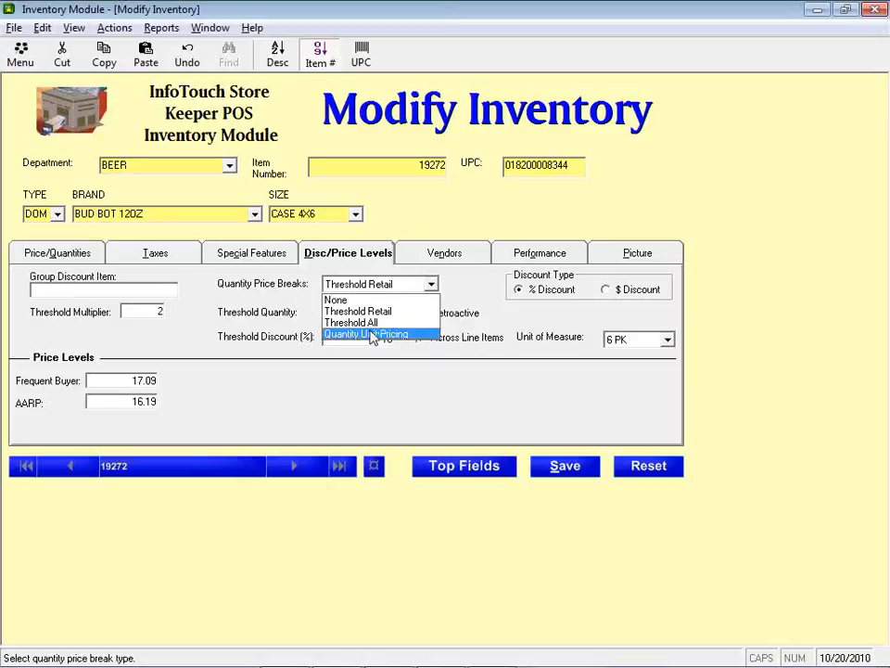
pyautogui.click(469, 294)
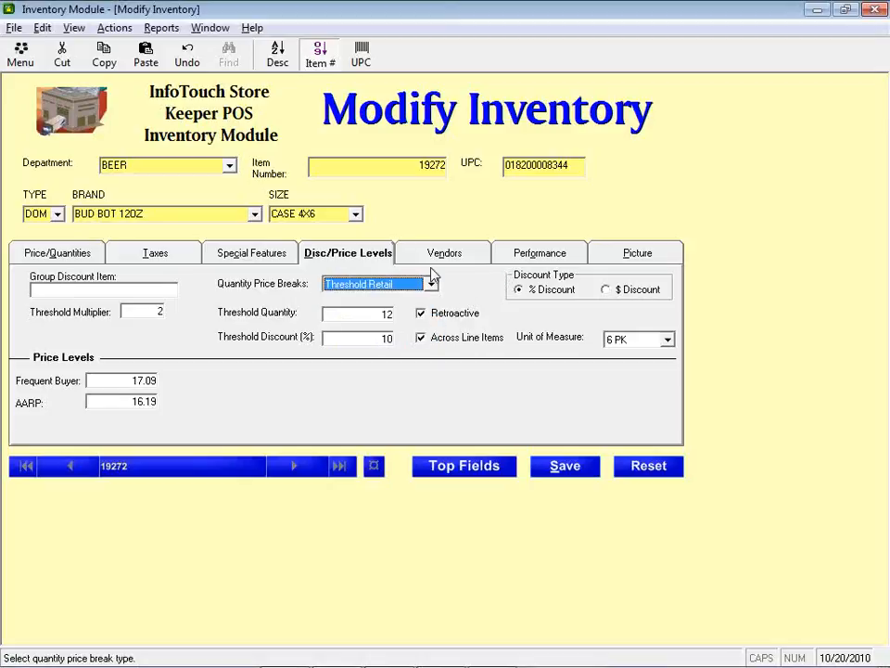
pyautogui.click(250, 32)
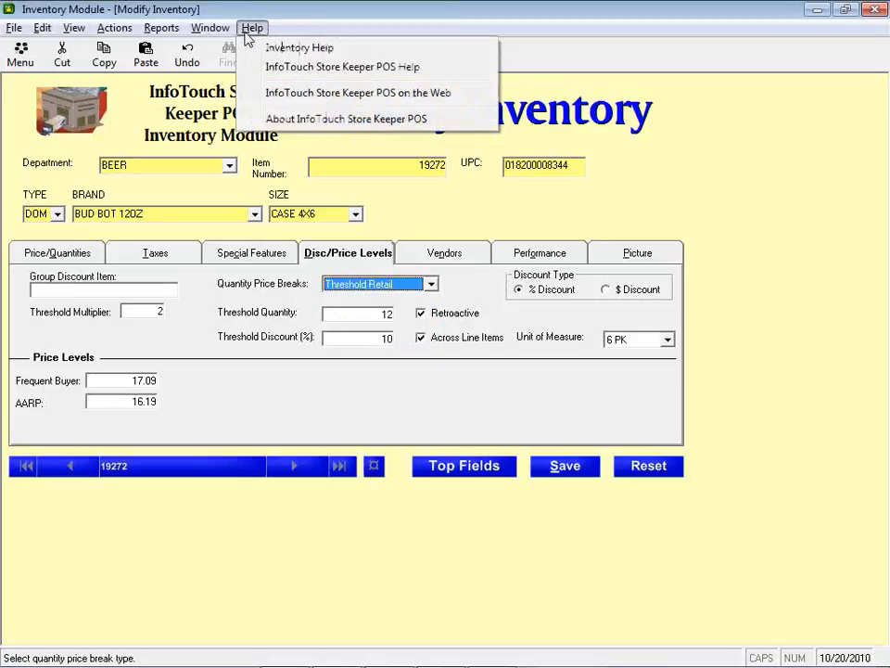
pyautogui.click(280, 119)
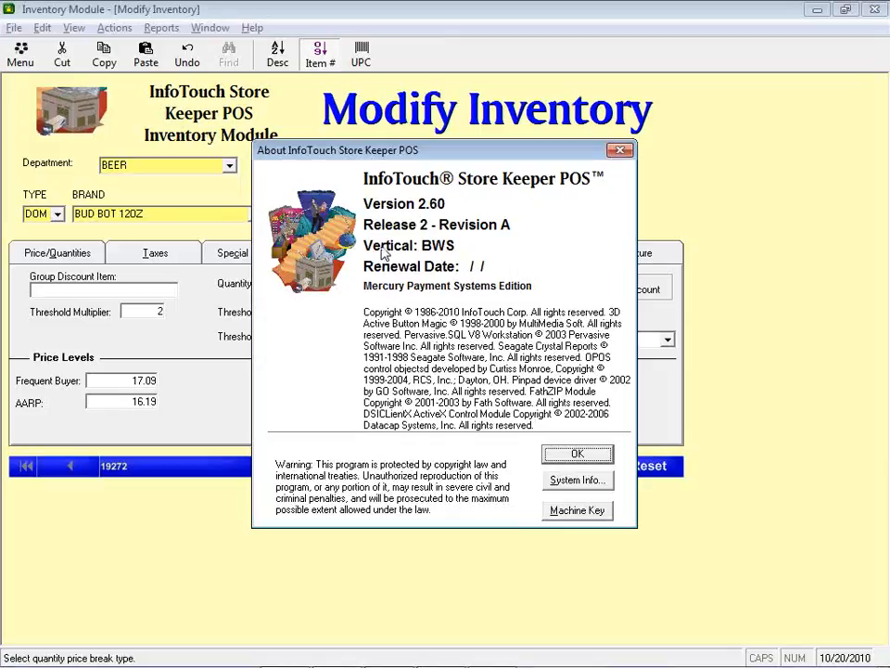
pyautogui.click(568, 454)
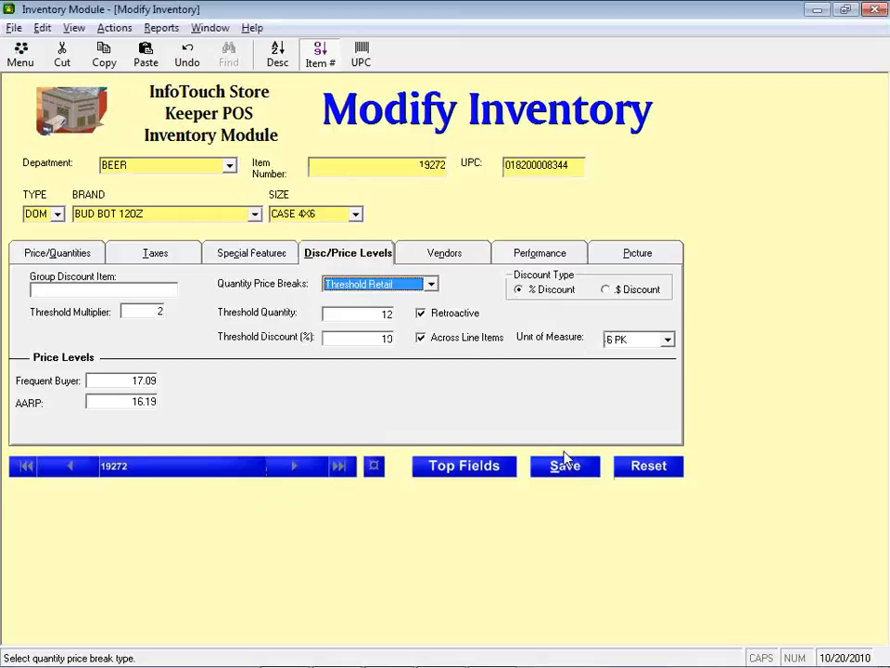
# Switch to Quantity Unit Pricing, with a first retail range up to 25, a second up to 50 at 16.99, and anything above at 14.99
pyautogui.click(429, 285)
pyautogui.click(385, 335)
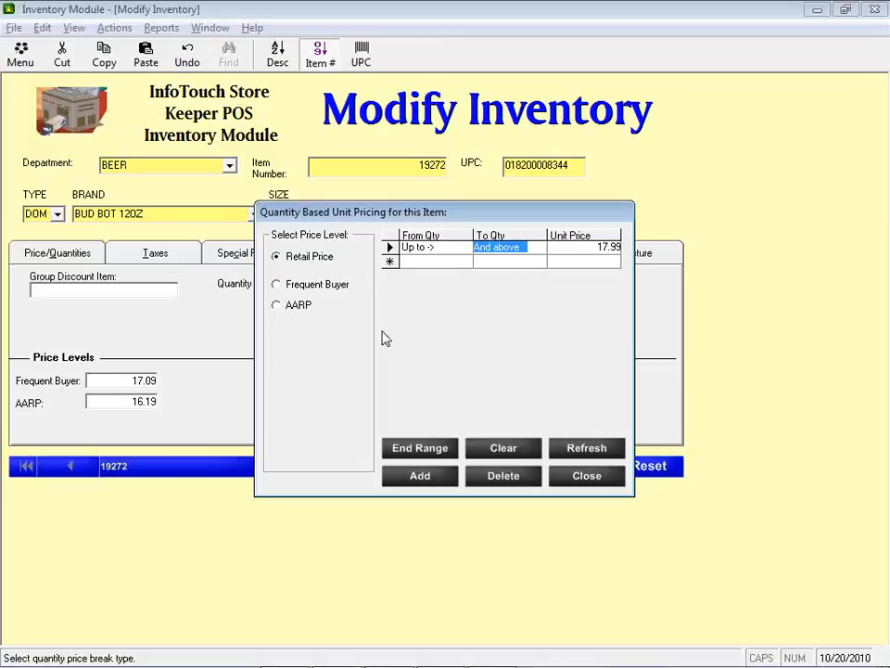
pyautogui.write('25.')
pyautogui.press('Return')
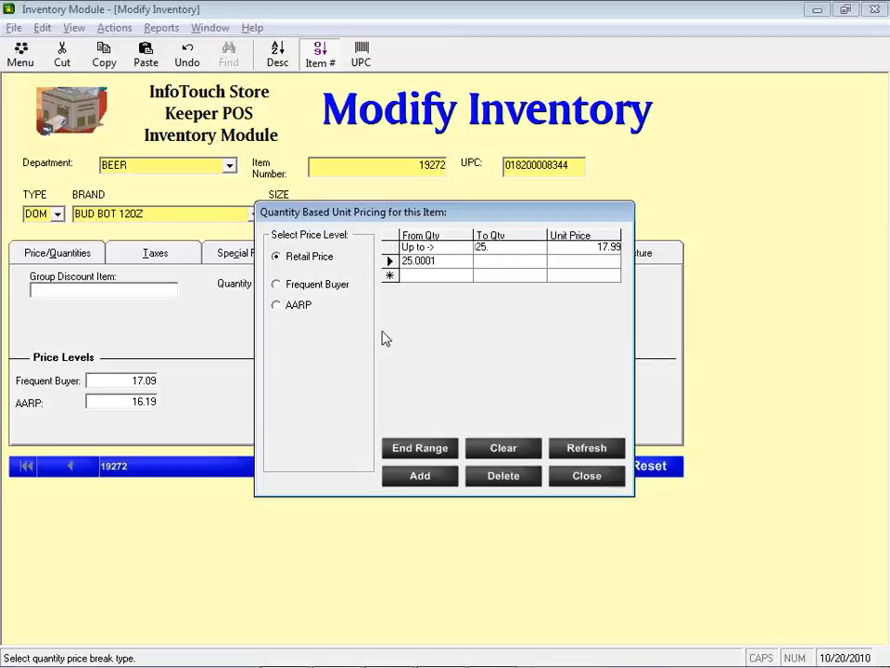
pyautogui.write('50')
pyautogui.press('Return')
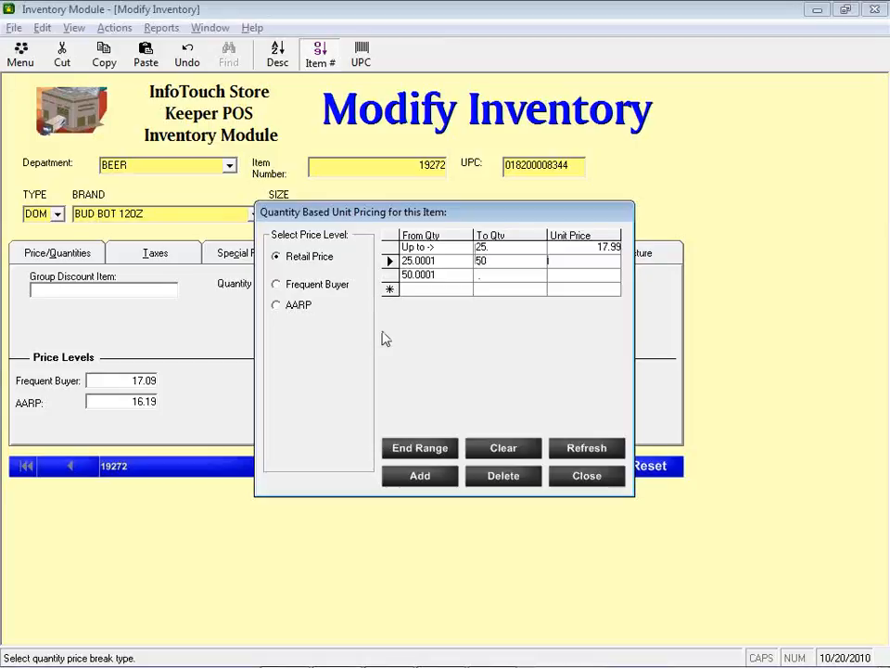
pyautogui.write('16.99')
pyautogui.press('Tab')
pyautogui.click(423, 450)
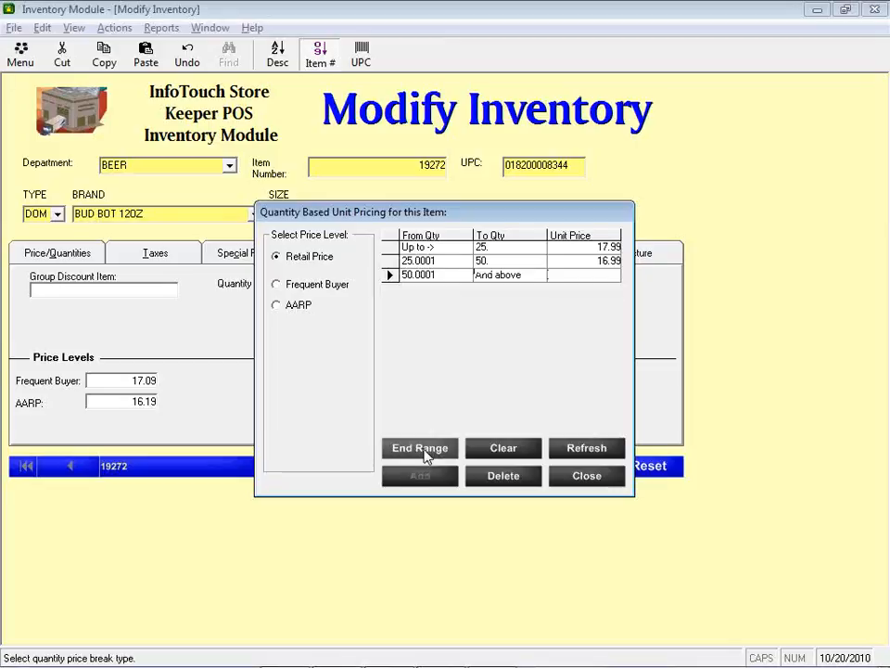
pyautogui.write('14.99')
# Compare the quantity-based unit prices of the Frequent Buyer, AARP and Retail Price levels, and close the pricing details
pyautogui.click(313, 286)
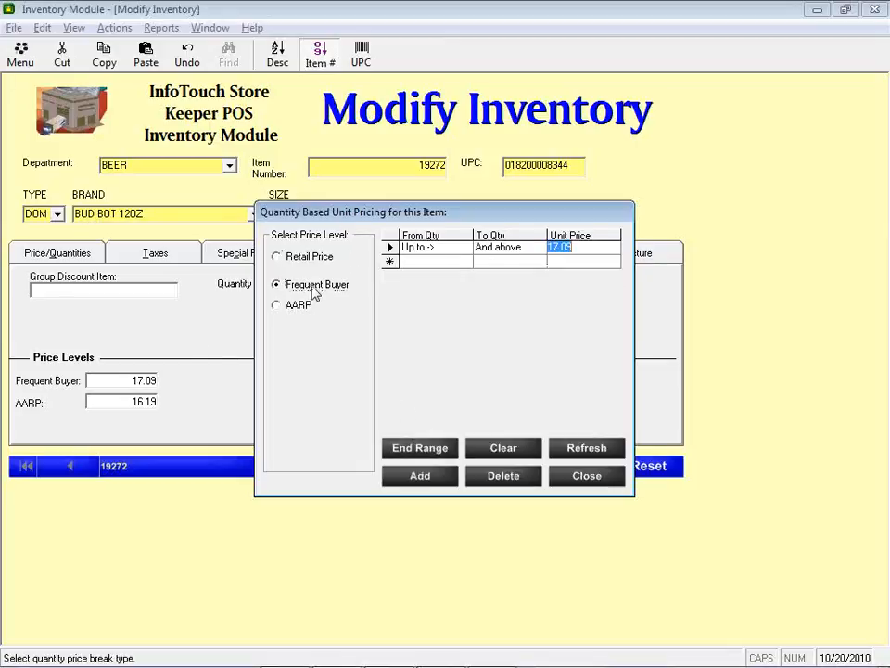
pyautogui.click(298, 308)
pyautogui.click(308, 258)
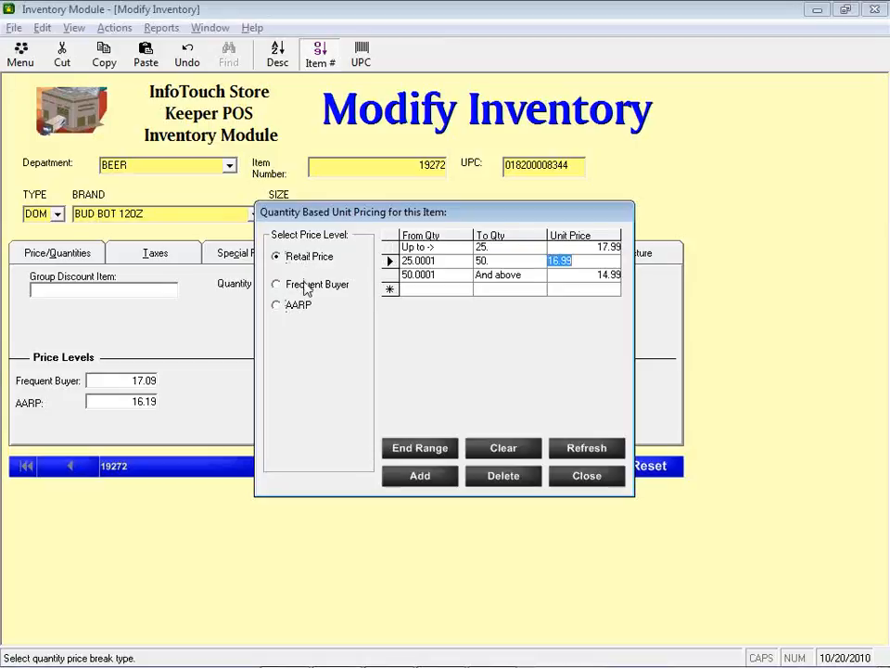
pyautogui.click(305, 288)
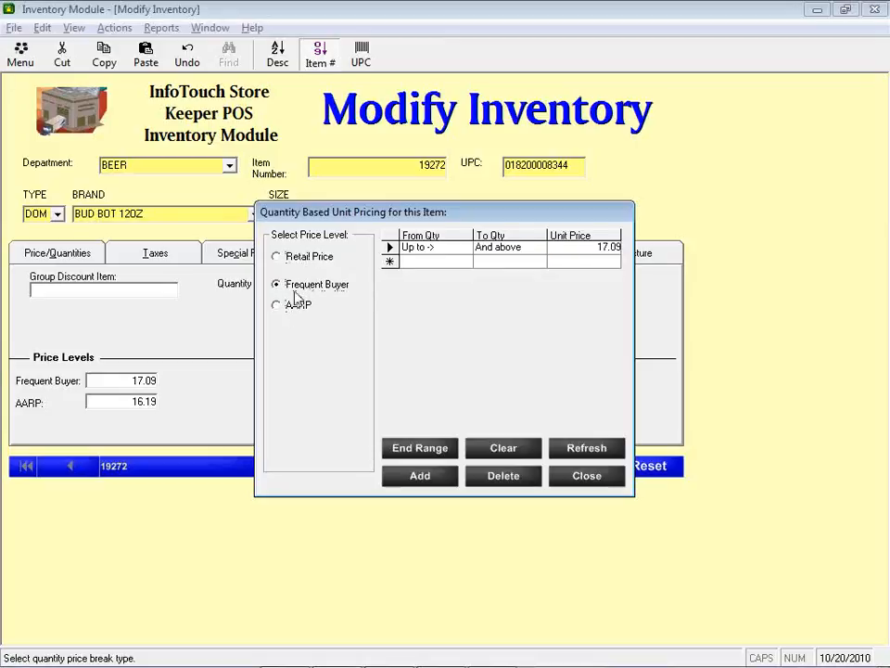
pyautogui.click(315, 261)
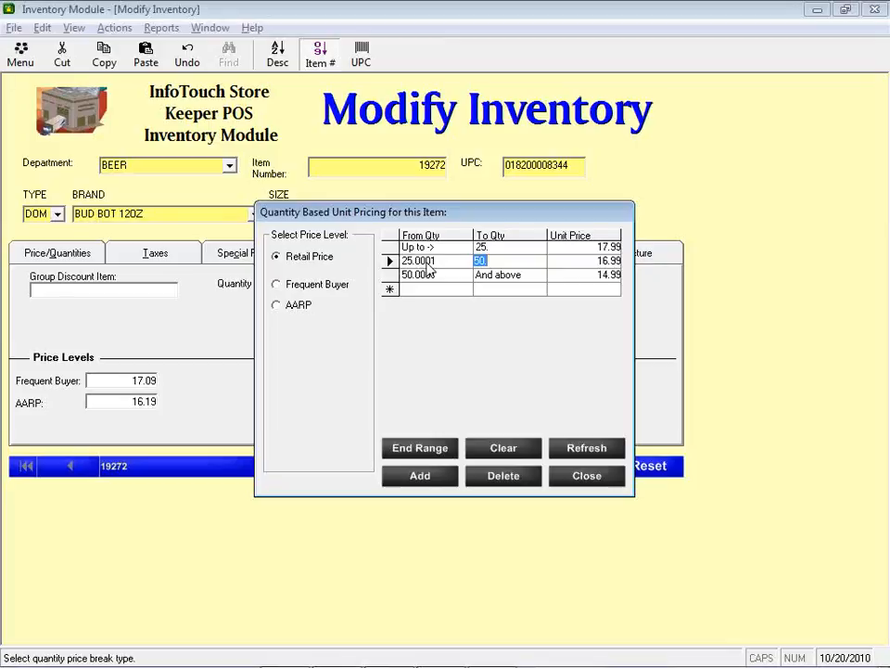
pyautogui.click(601, 481)
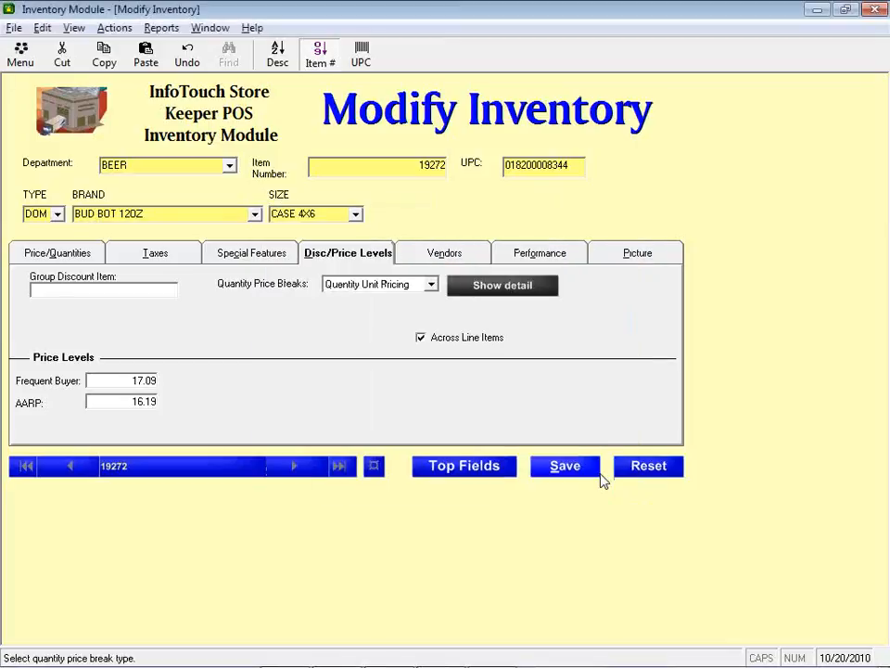
# Assign 123 Beer Distrubition as a vendor of item 19272
pyautogui.click(446, 254)
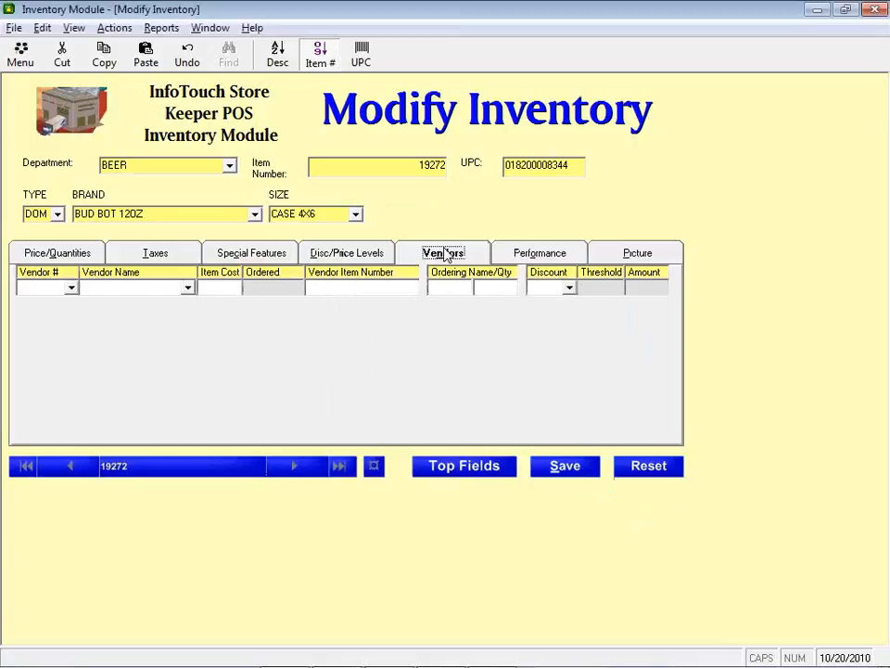
pyautogui.click(98, 286)
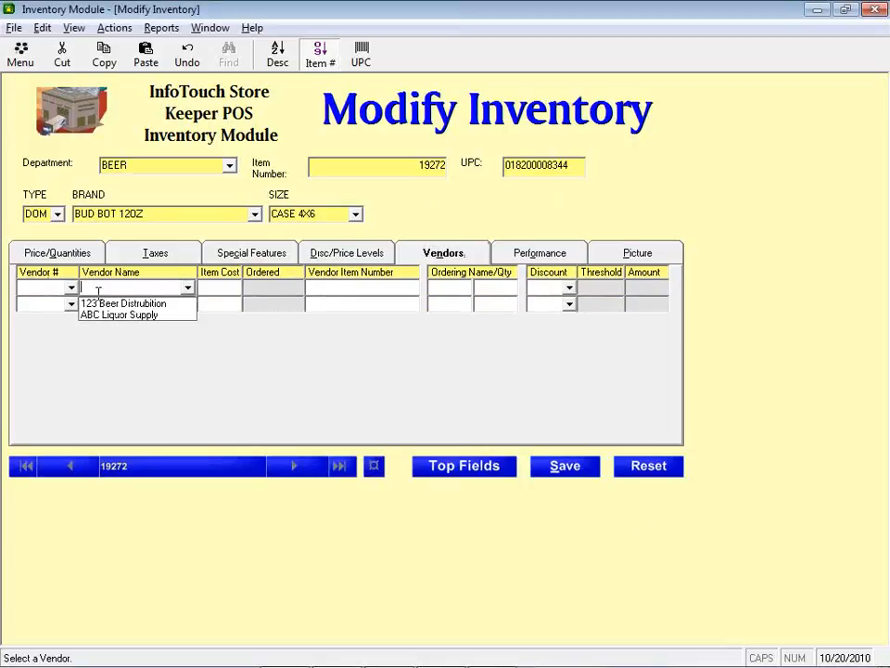
pyautogui.click(103, 304)
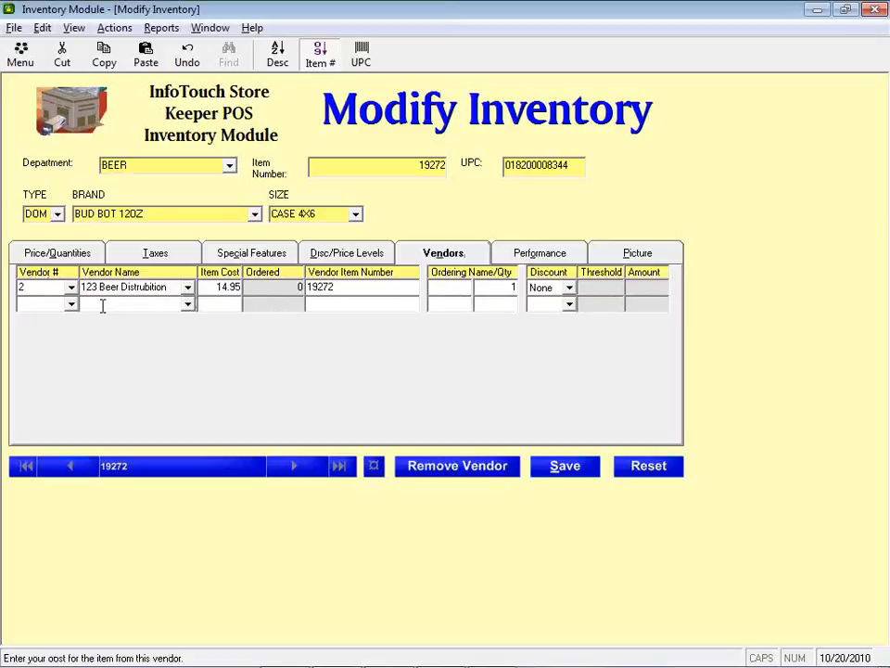
# Set 123 Beer Distrubition's item cost to 13.95 and its vendor item number to V19272
pyautogui.doubleClick(218, 287)
pyautogui.write('13.95')
pyautogui.press('Tab')
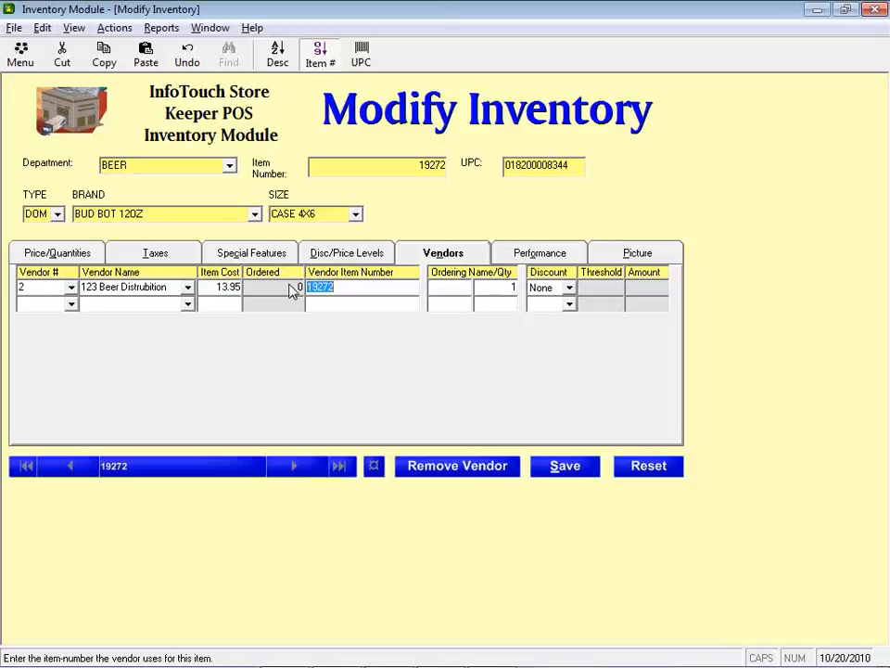
pyautogui.press('Left')
pyautogui.press('Home')
pyautogui.write('V')
pyautogui.press('Tab')
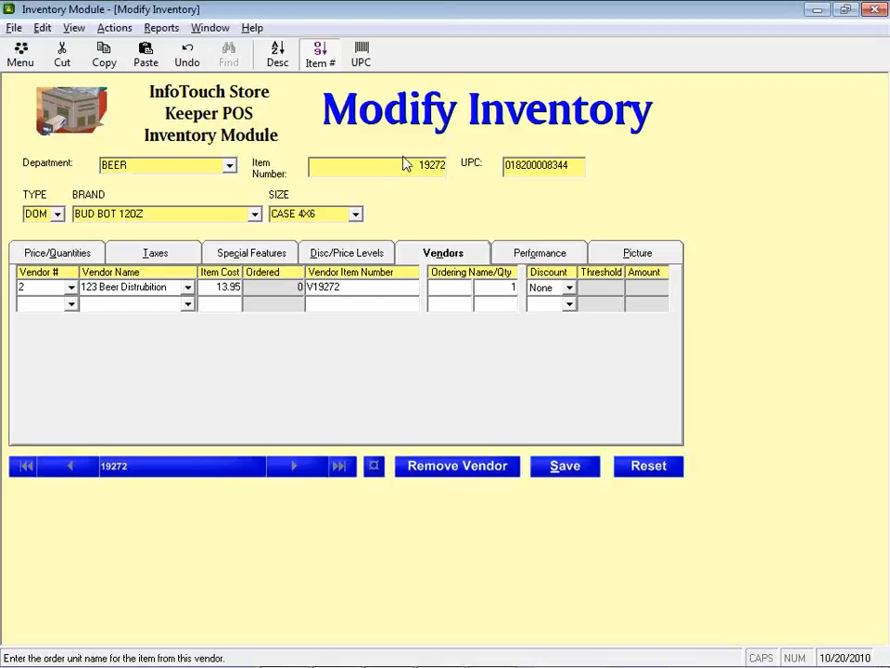
# Set the ordering unit for 123 Beer Distrubition to Box with a quantity of 24
pyautogui.write('Box')
pyautogui.press('Tab')
pyautogui.write('24')
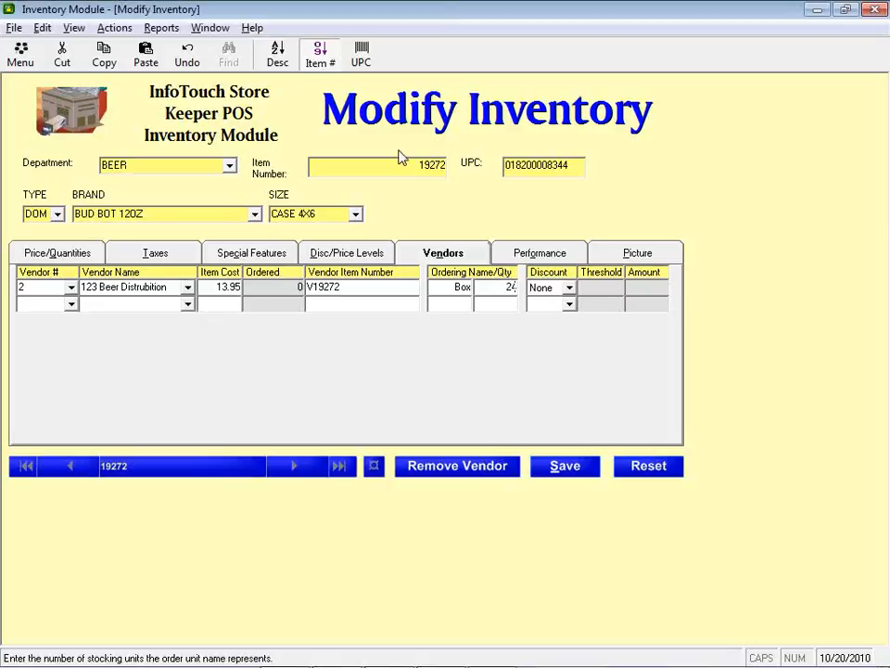
# Add ABC Liquor Supply as the second vendor with a $ / $ discount, threshold 100 and amount 2
pyautogui.click(90, 304)
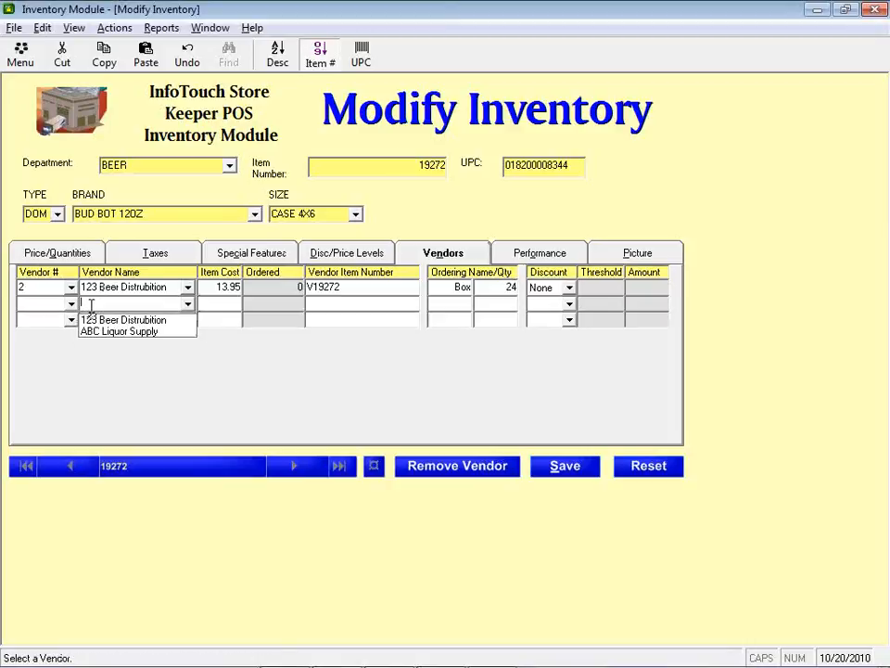
pyautogui.click(99, 331)
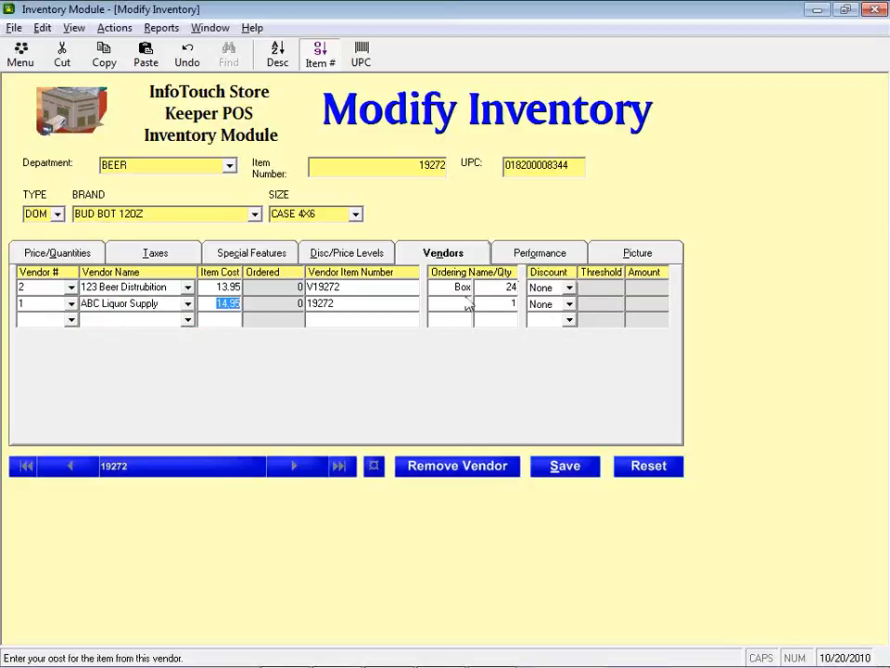
pyautogui.click(569, 304)
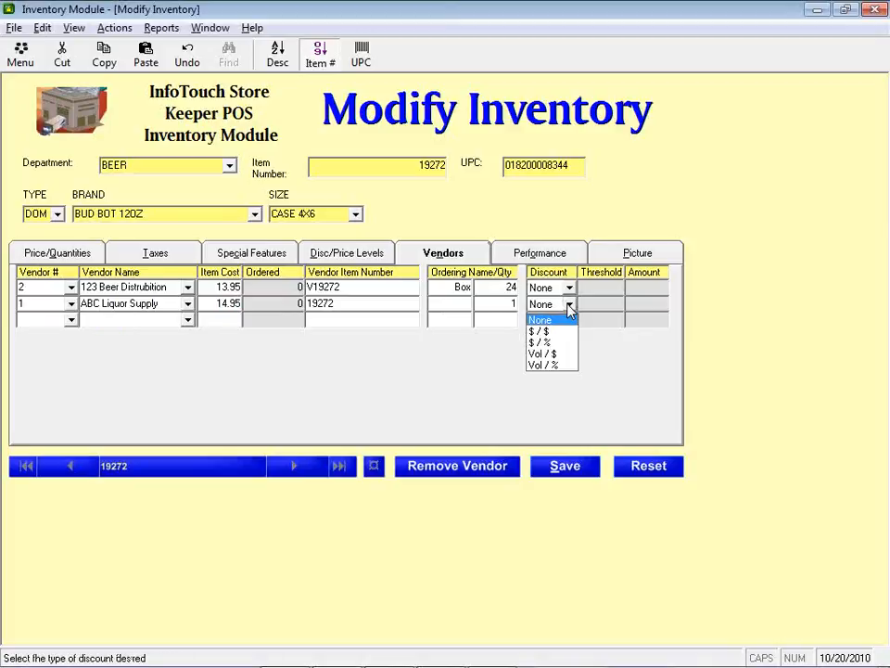
pyautogui.click(544, 333)
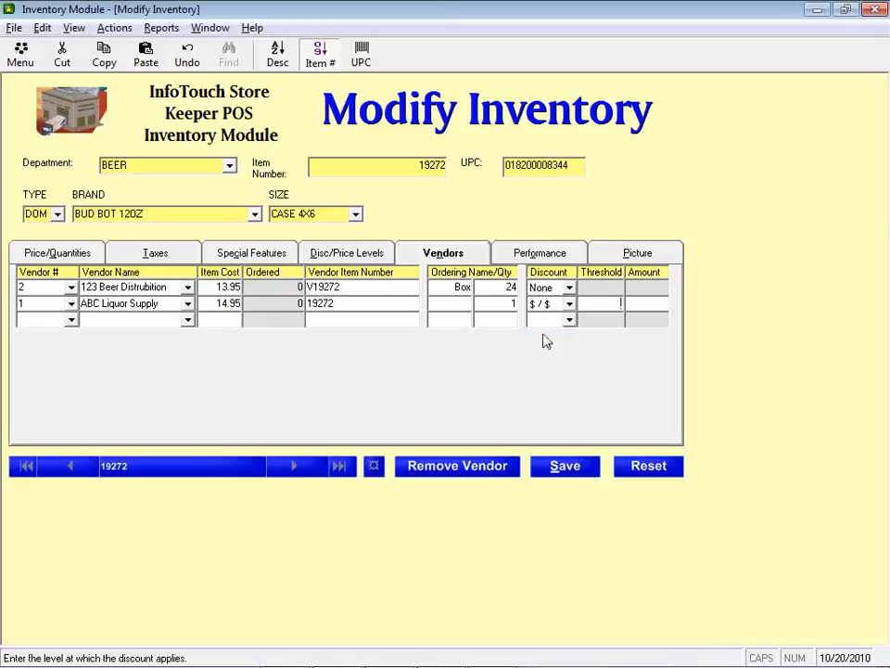
pyautogui.write('100')
pyautogui.press('Tab')
pyautogui.write('2')
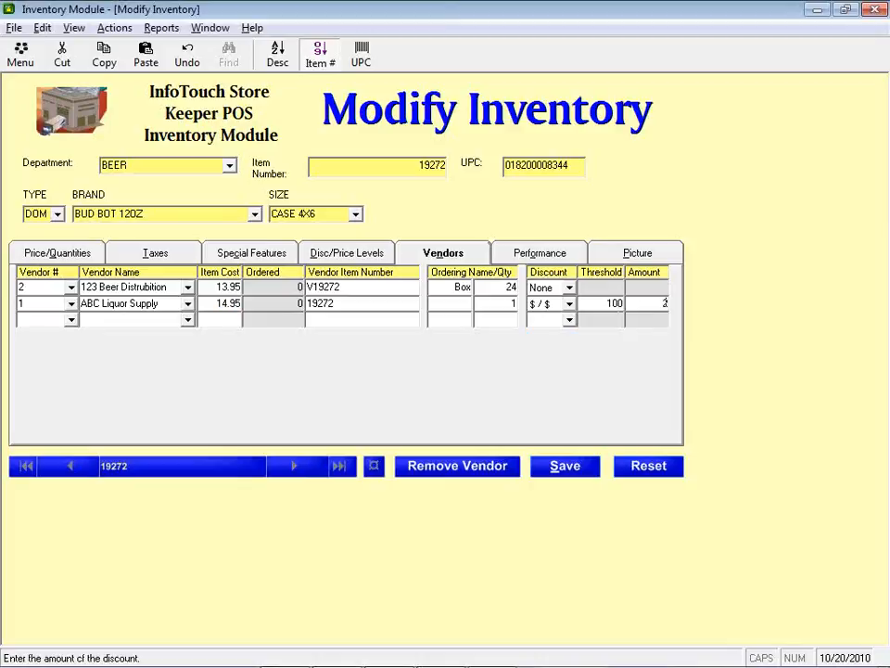
# Try the $ / % and Vol / $ discount types for ABC Liquor Supply, and settle on Vol / %
pyautogui.click(572, 304)
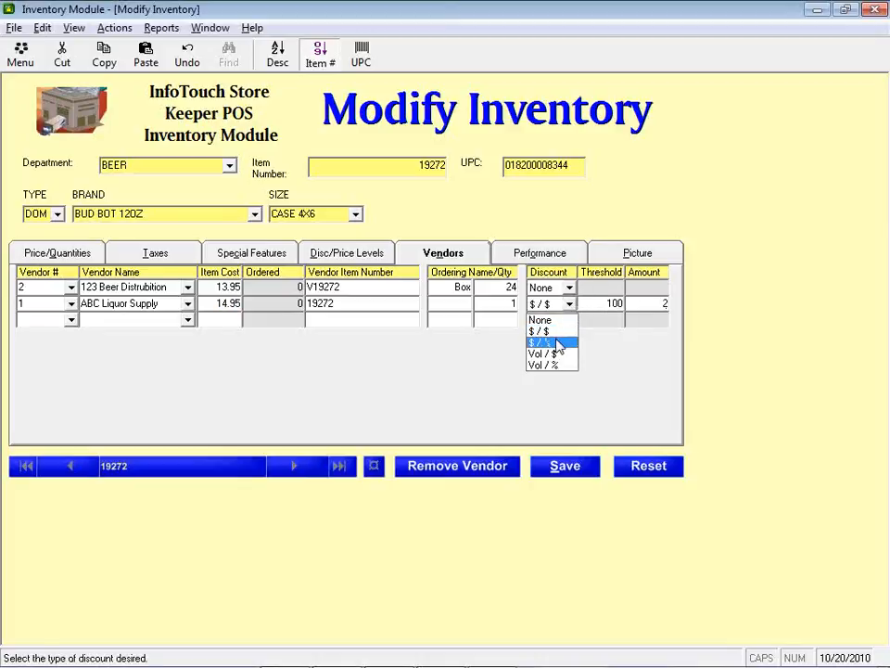
pyautogui.click(560, 344)
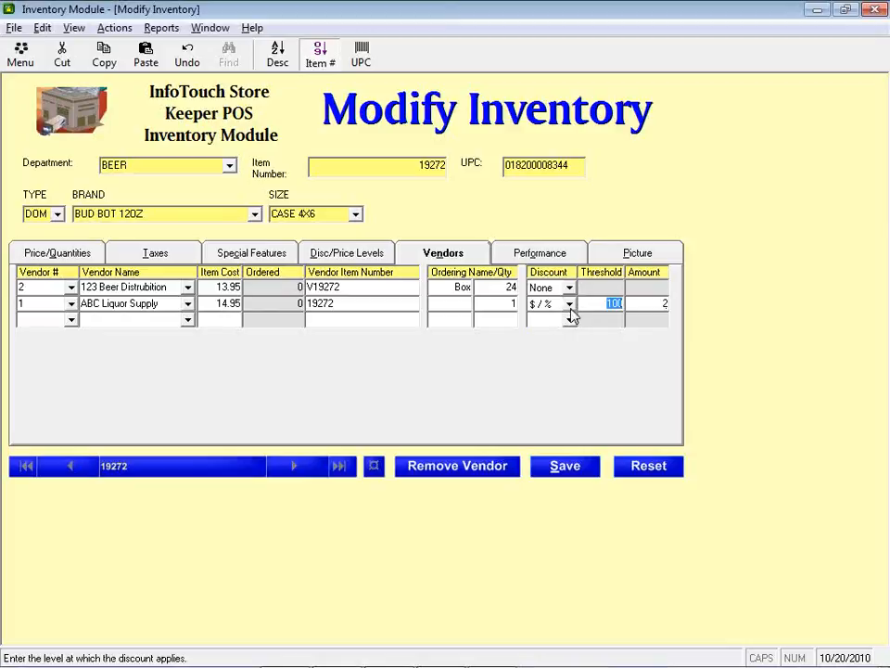
pyautogui.click(570, 307)
pyautogui.click(547, 354)
pyautogui.click(569, 304)
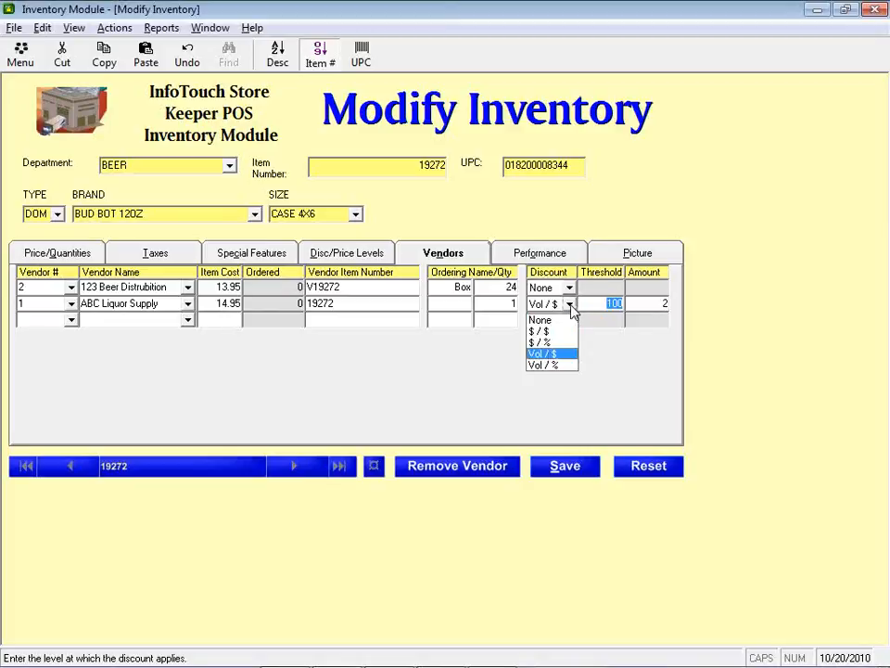
pyautogui.click(548, 365)
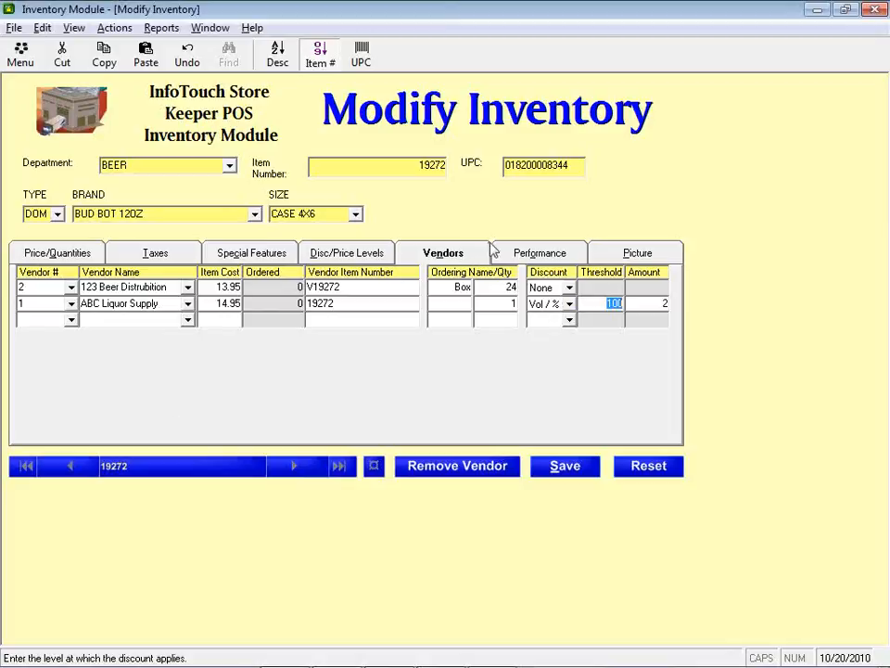
# Make the item purchasable for 100 loyalty points, entering 10 as the points earned and then setting them to 0
pyautogui.click(525, 253)
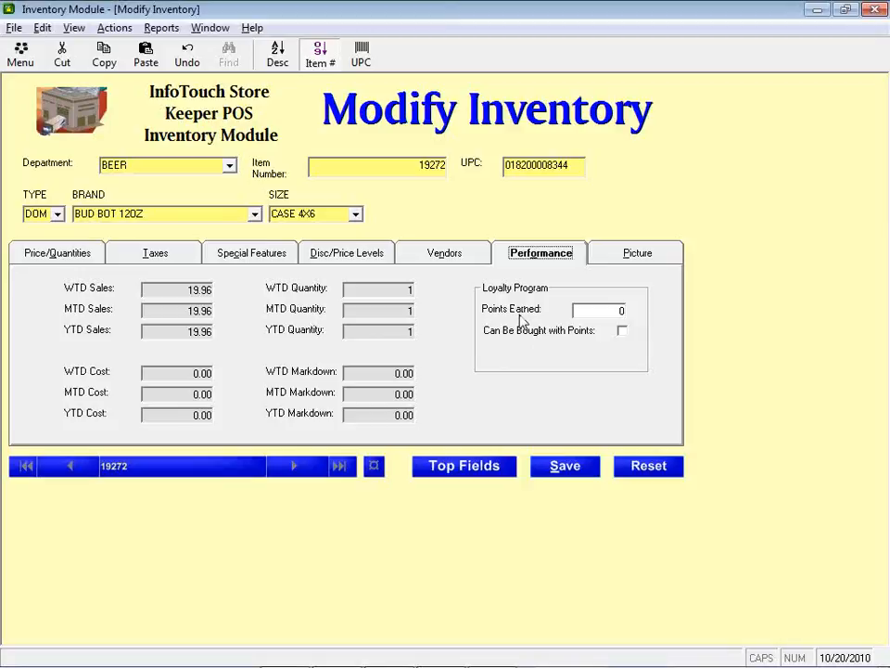
pyautogui.click(609, 312)
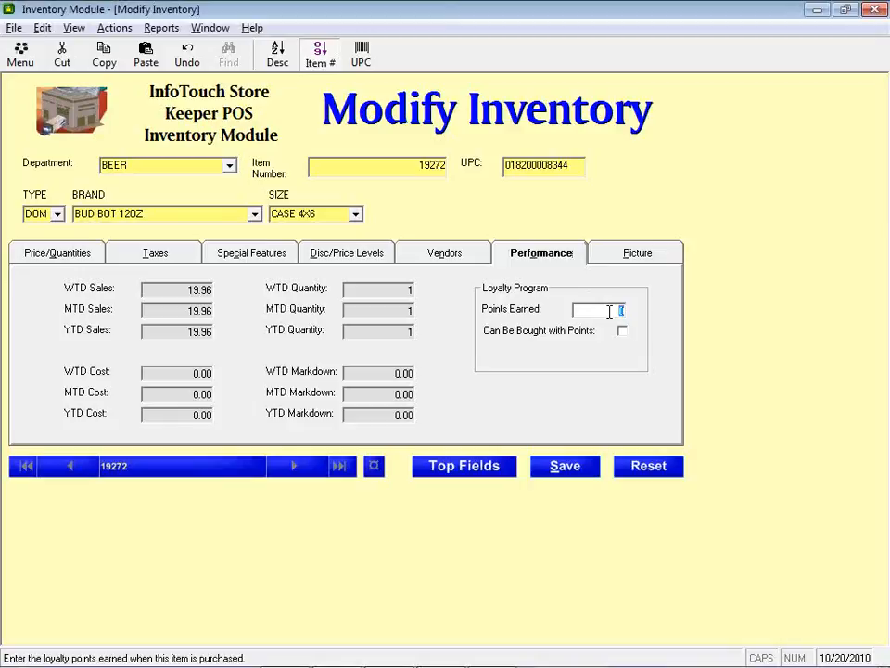
pyautogui.write('10')
pyautogui.click(594, 337)
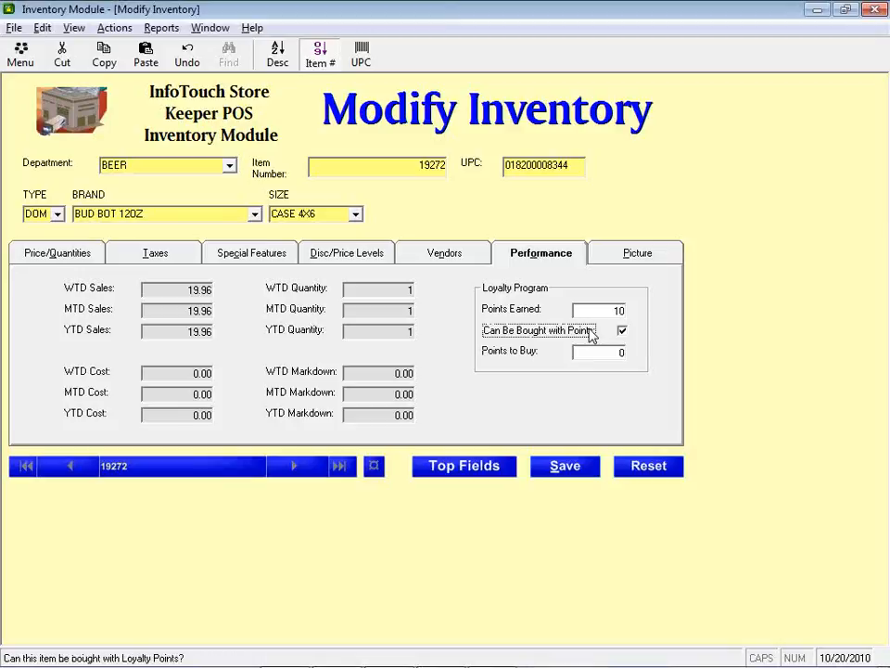
pyautogui.click(588, 354)
pyautogui.write('100')
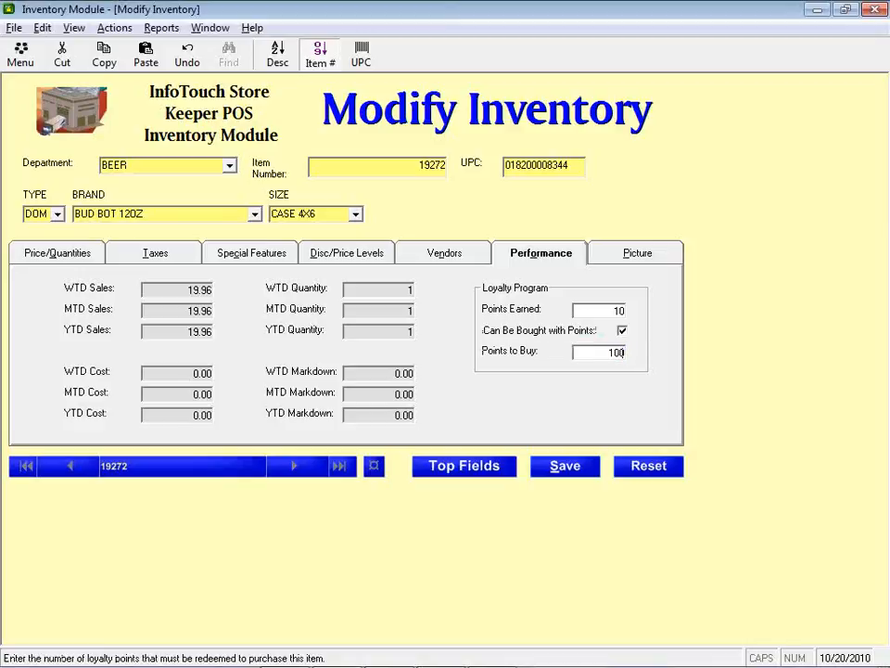
pyautogui.click(597, 308)
pyautogui.write('0')
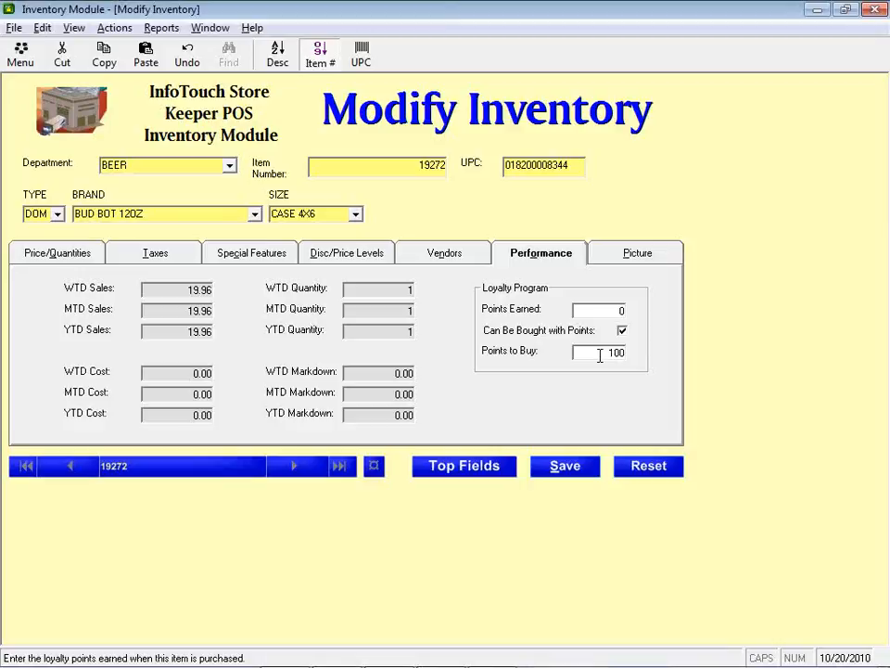
# Switch to the Setup Module, check the loyalty program options in the Miscellaneous settings, and cancel out of them
pyautogui.hotkey('alt', 'Tab')
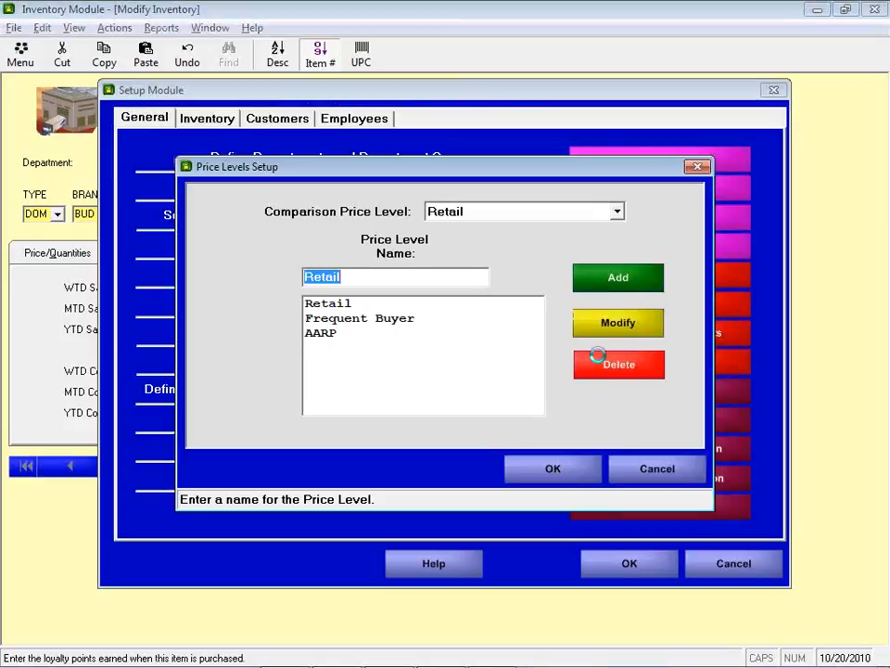
pyautogui.click(659, 468)
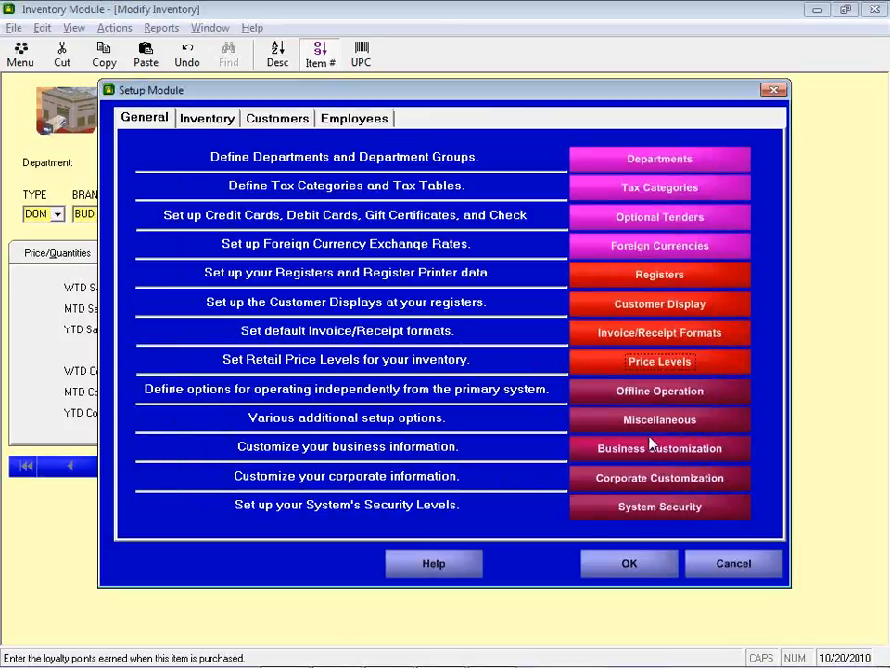
pyautogui.click(654, 423)
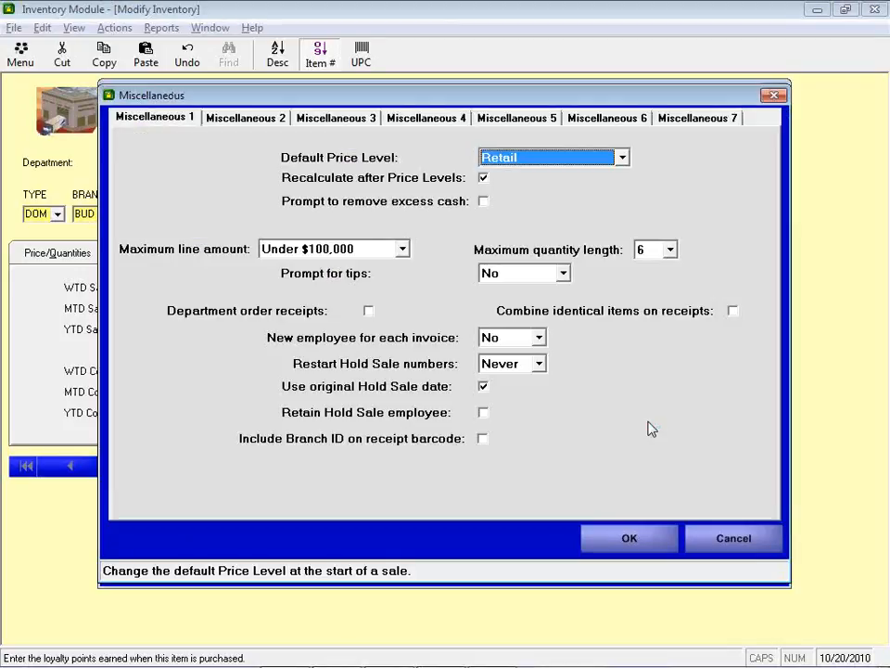
pyautogui.click(668, 122)
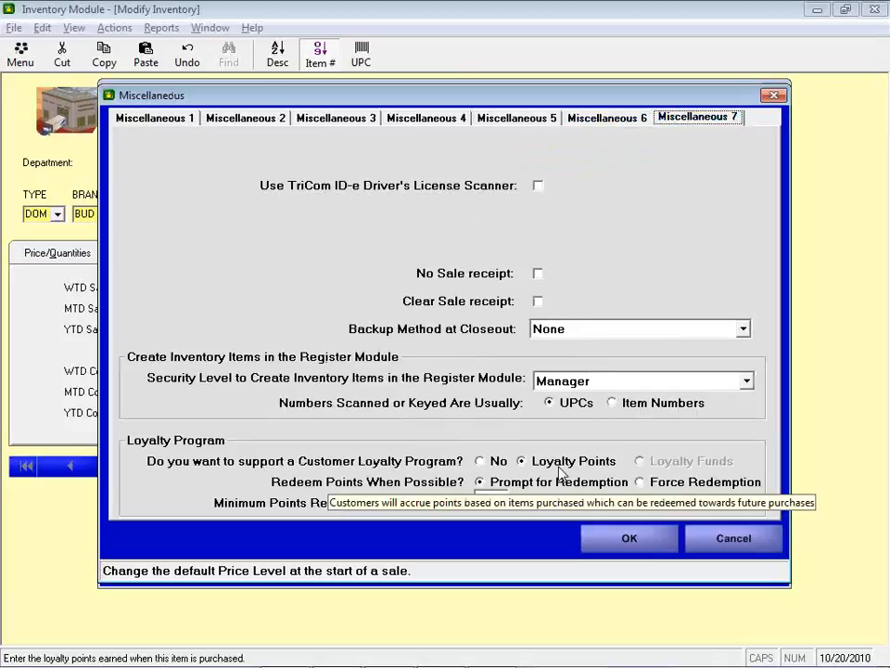
pyautogui.click(700, 531)
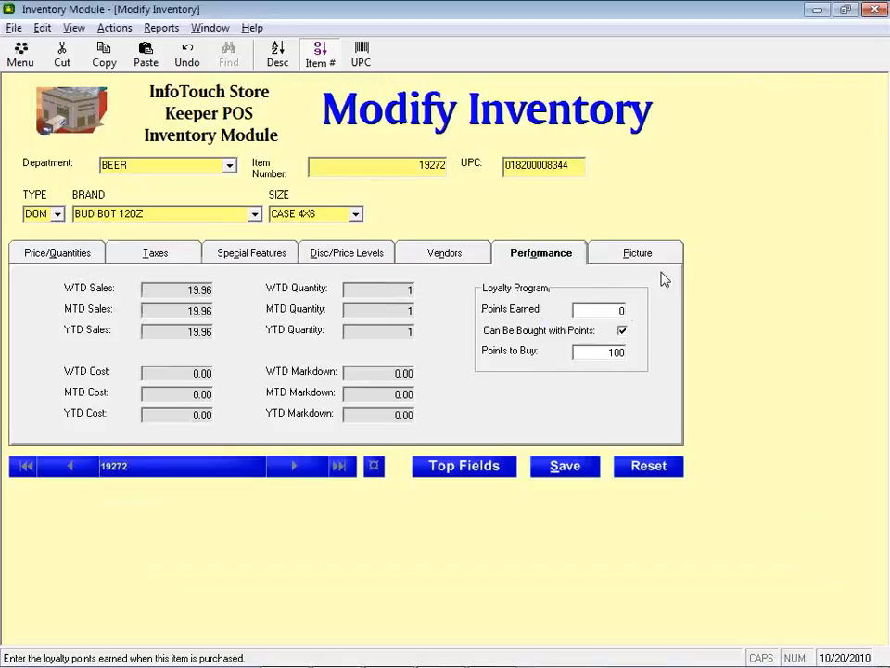
# Set the item's picture to apparel sweat s.jpg from the InfoTouch\tigift folder on drive C
pyautogui.click(637, 259)
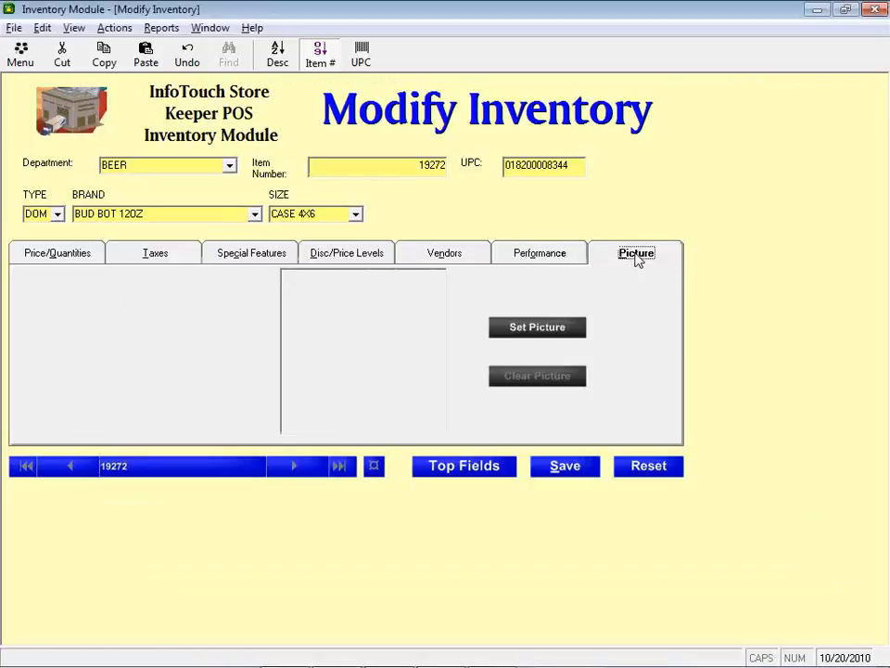
pyautogui.click(526, 333)
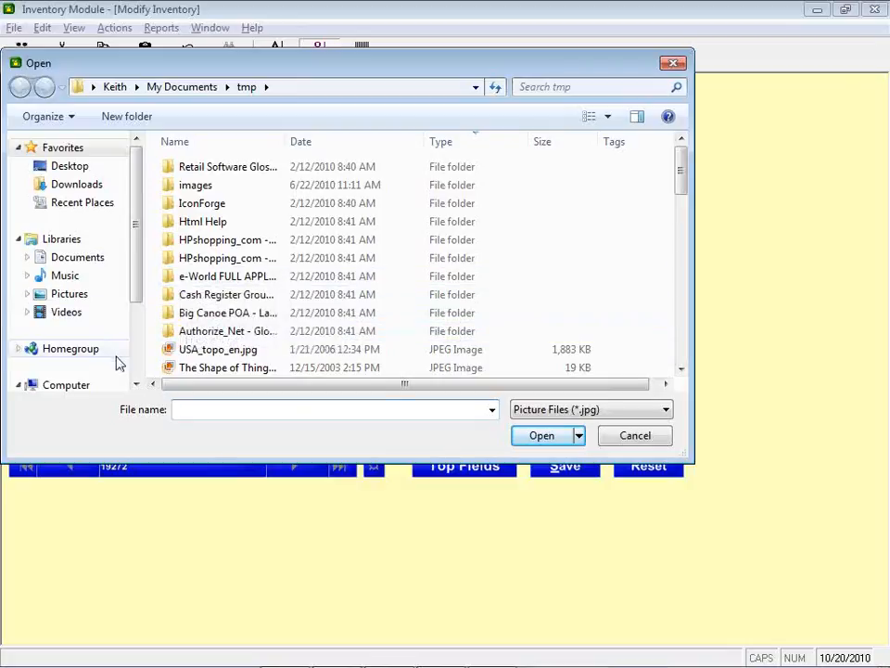
pyautogui.click(136, 384)
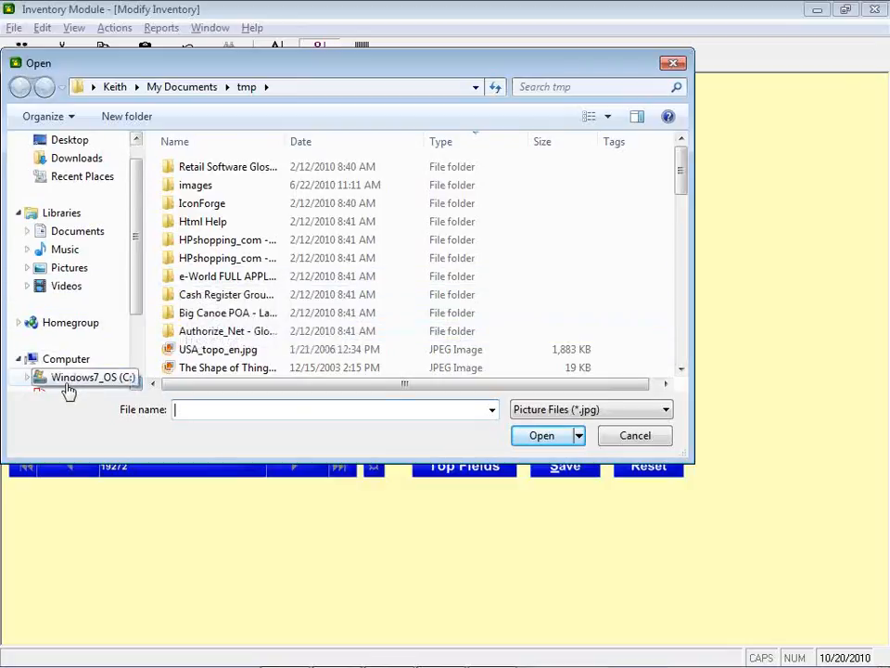
pyautogui.click(31, 380)
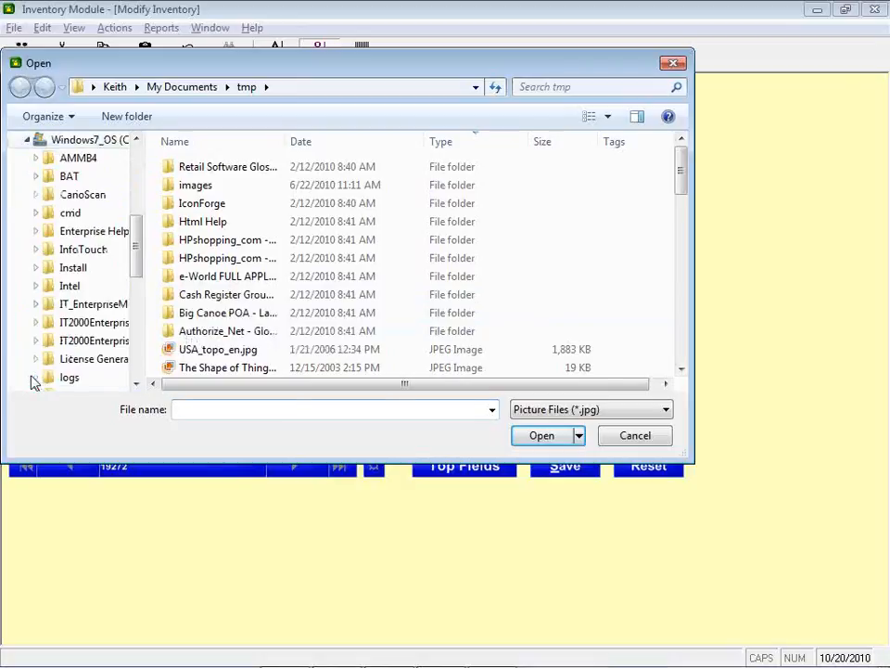
pyautogui.click(35, 249)
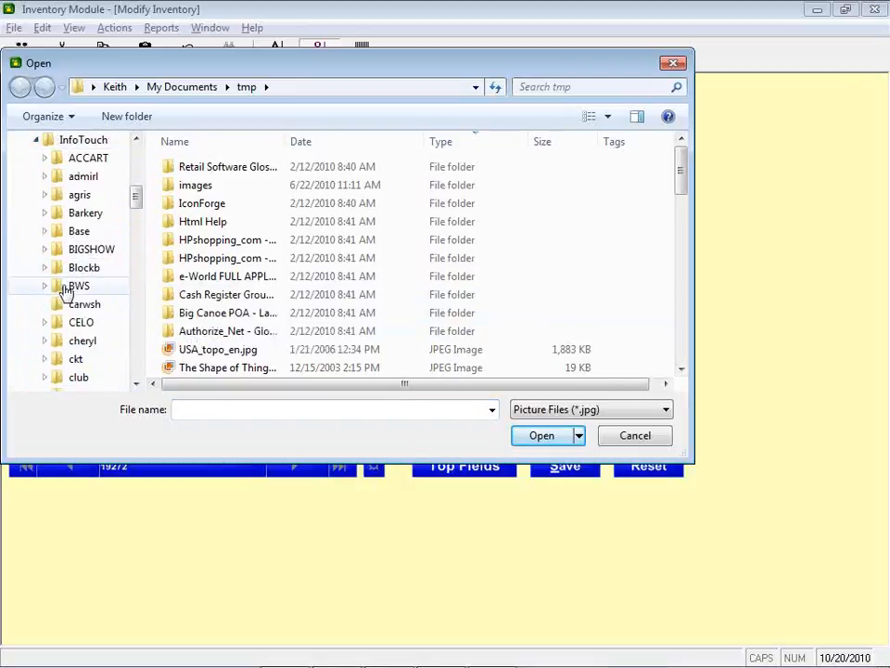
pyautogui.scroll(-4, 137, 330)
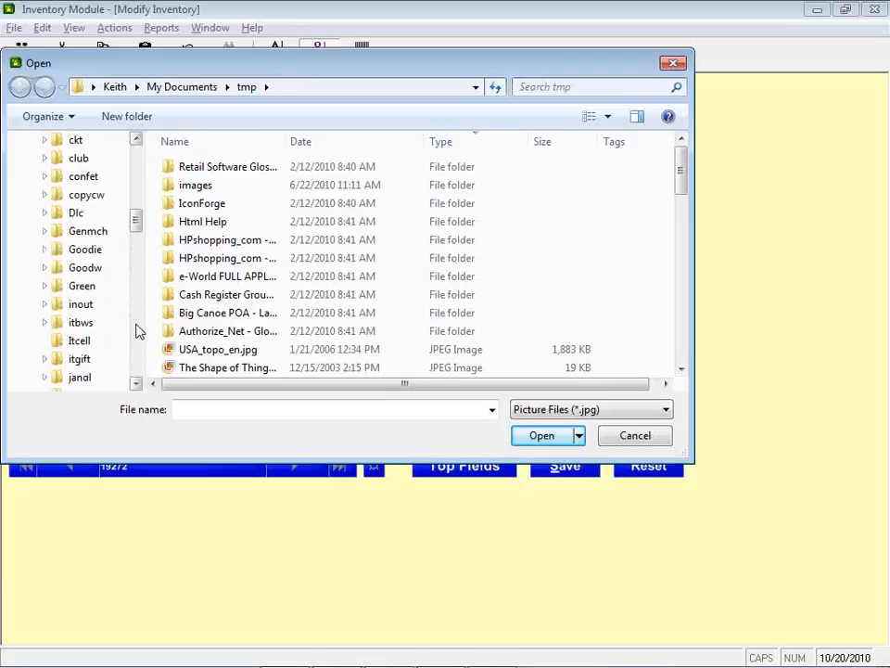
pyautogui.scroll(-4, 138, 331)
pyautogui.scroll(-10, 137, 331)
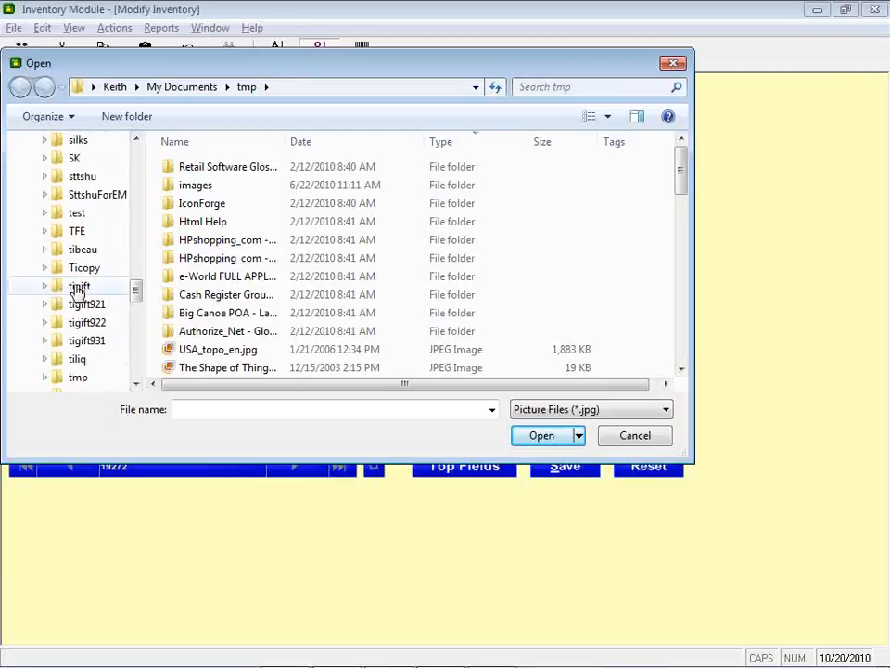
pyautogui.click(78, 289)
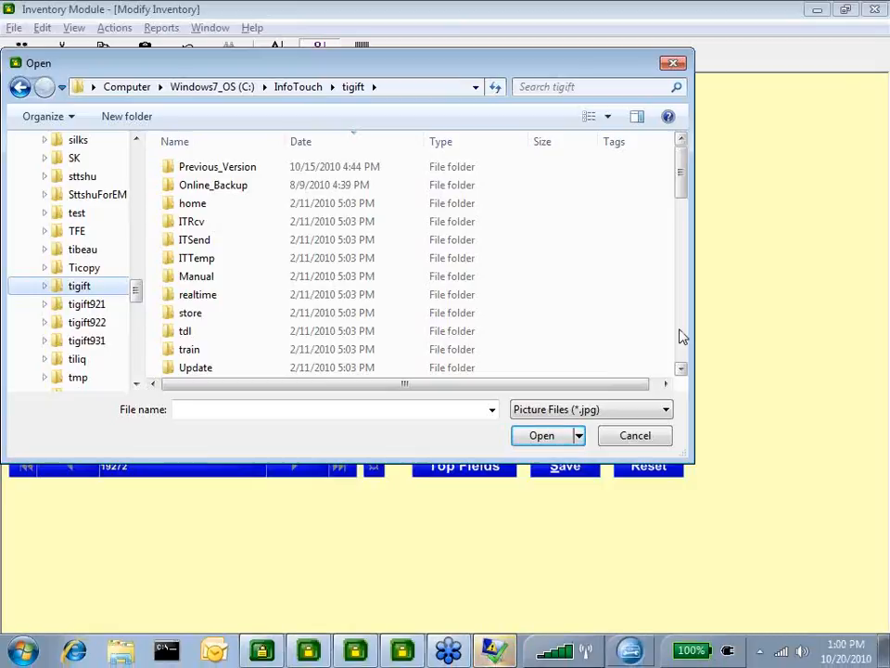
pyautogui.click(682, 336)
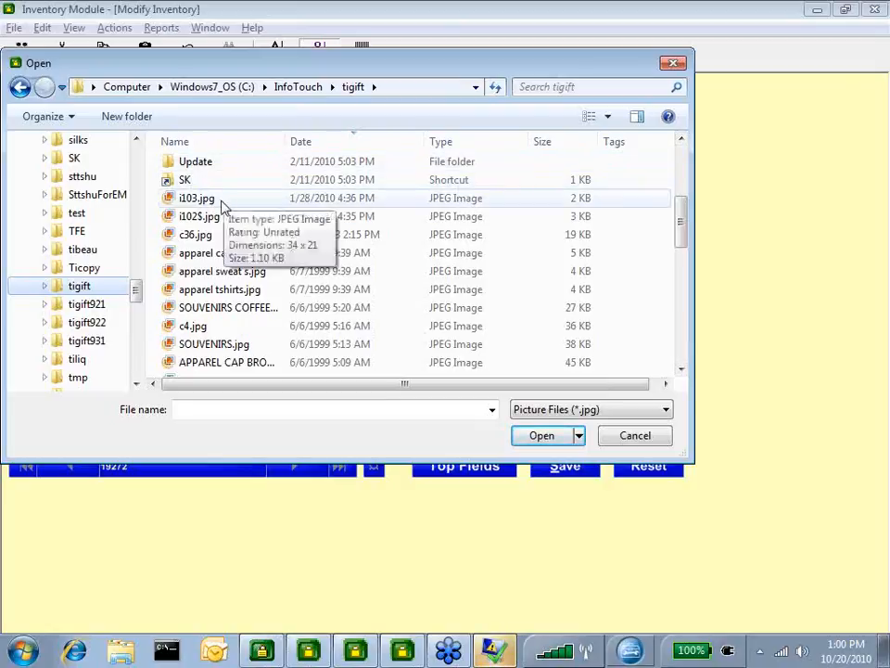
pyautogui.click(217, 278)
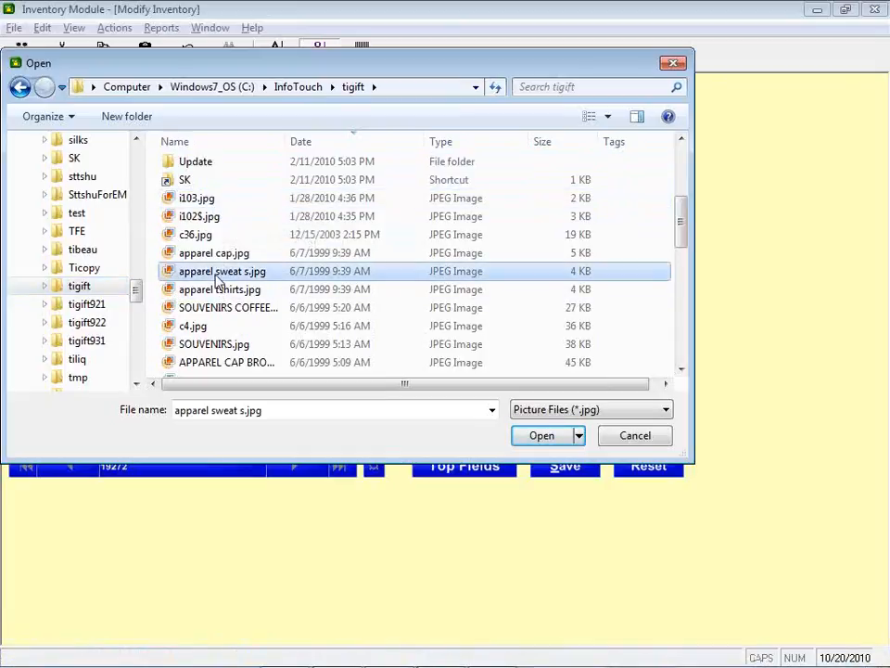
pyautogui.click(540, 436)
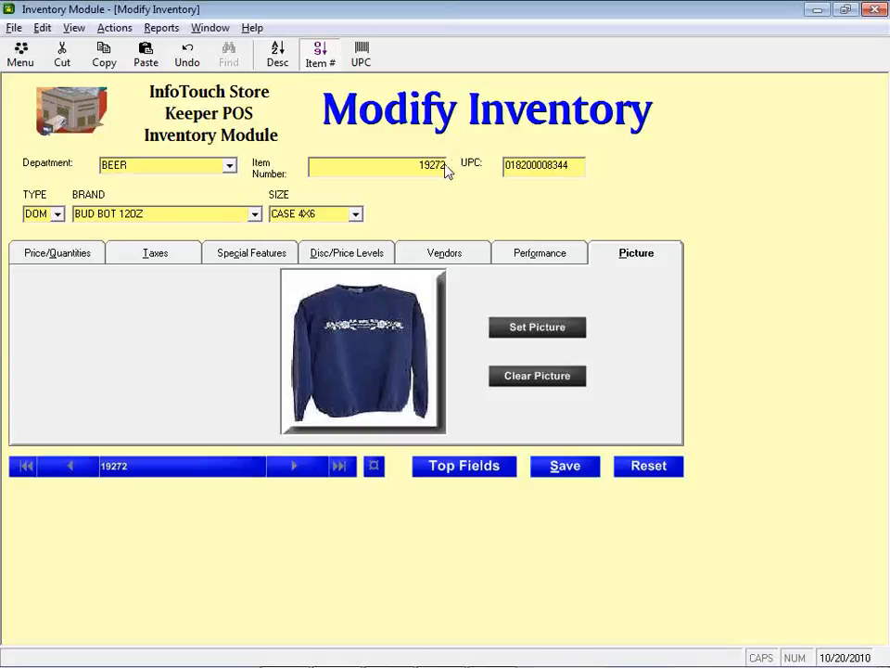
# Permanently delete the picture assigned to item 19272
pyautogui.click(527, 376)
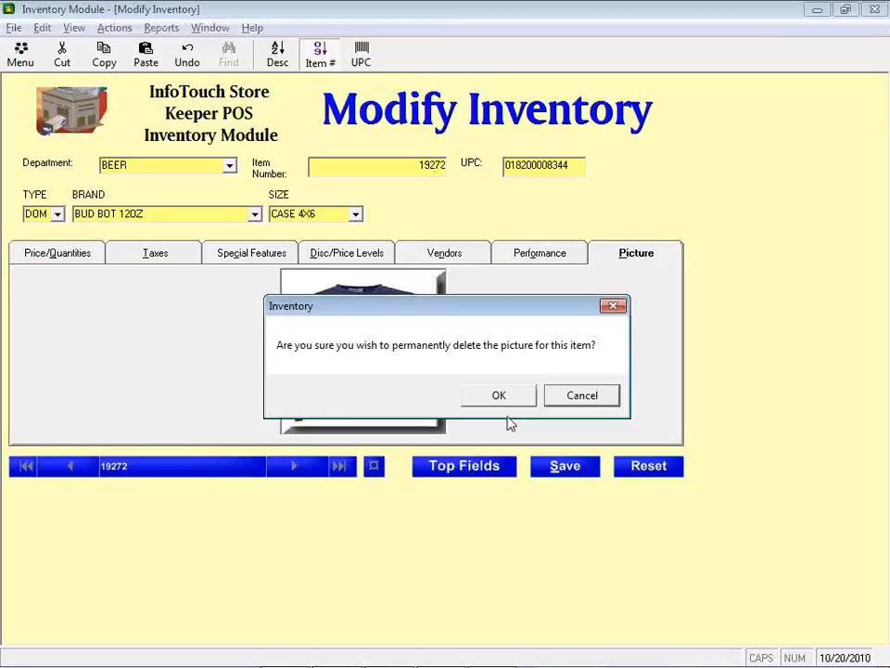
pyautogui.click(501, 396)
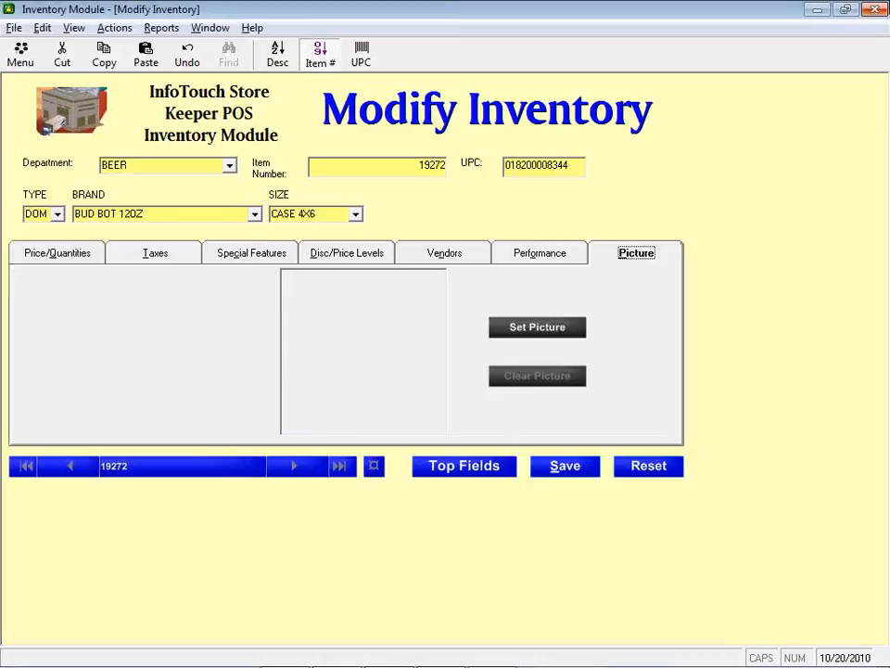
pyautogui.press('capslock')
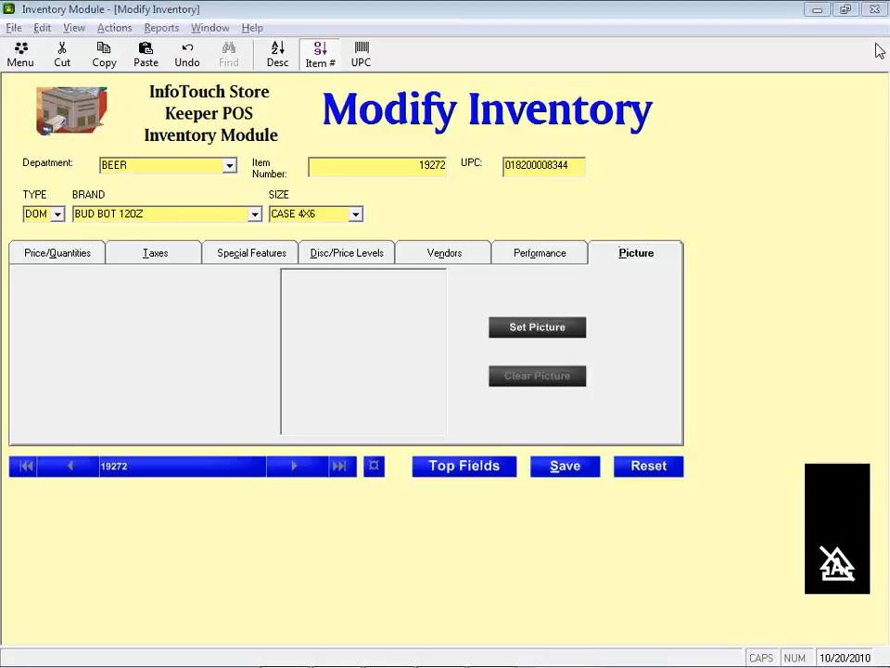